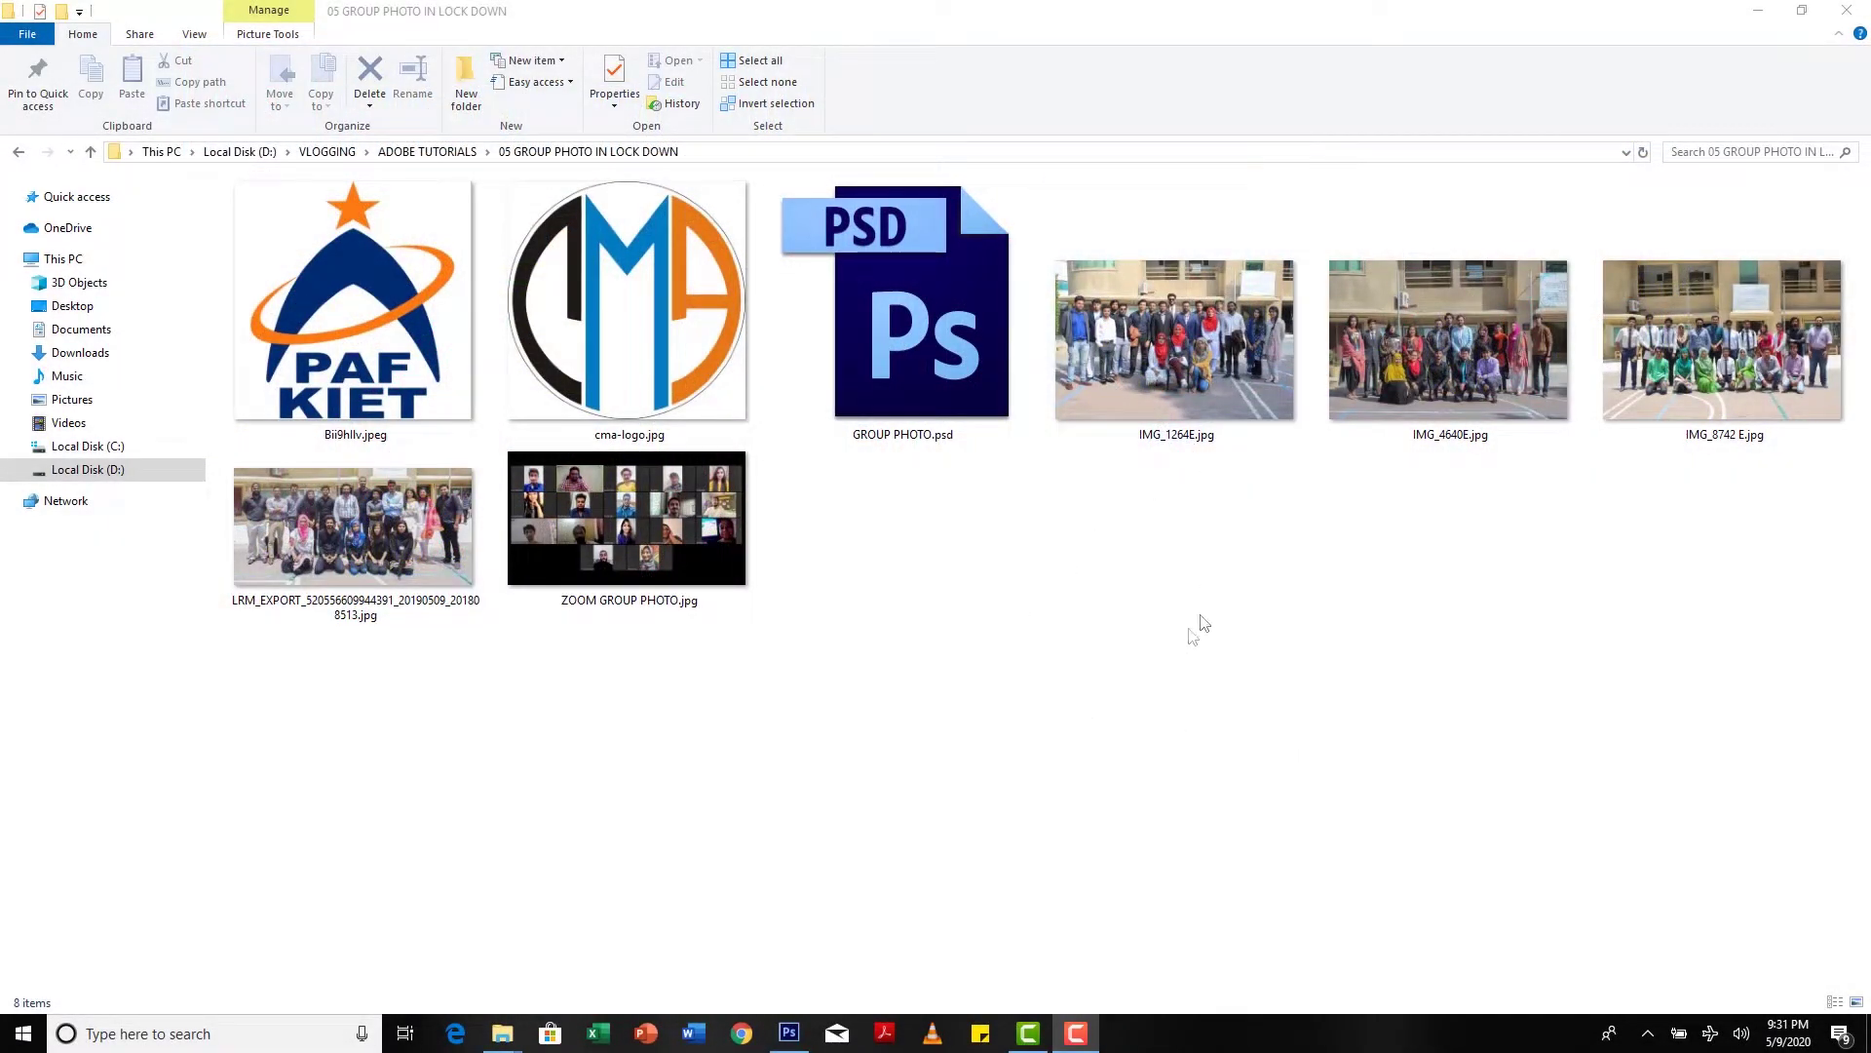
# Step: View the four existing group photos in the folder, starting with IMG_1264E.jpg, and return to the folder
pyautogui.doubleClick(1236, 385)
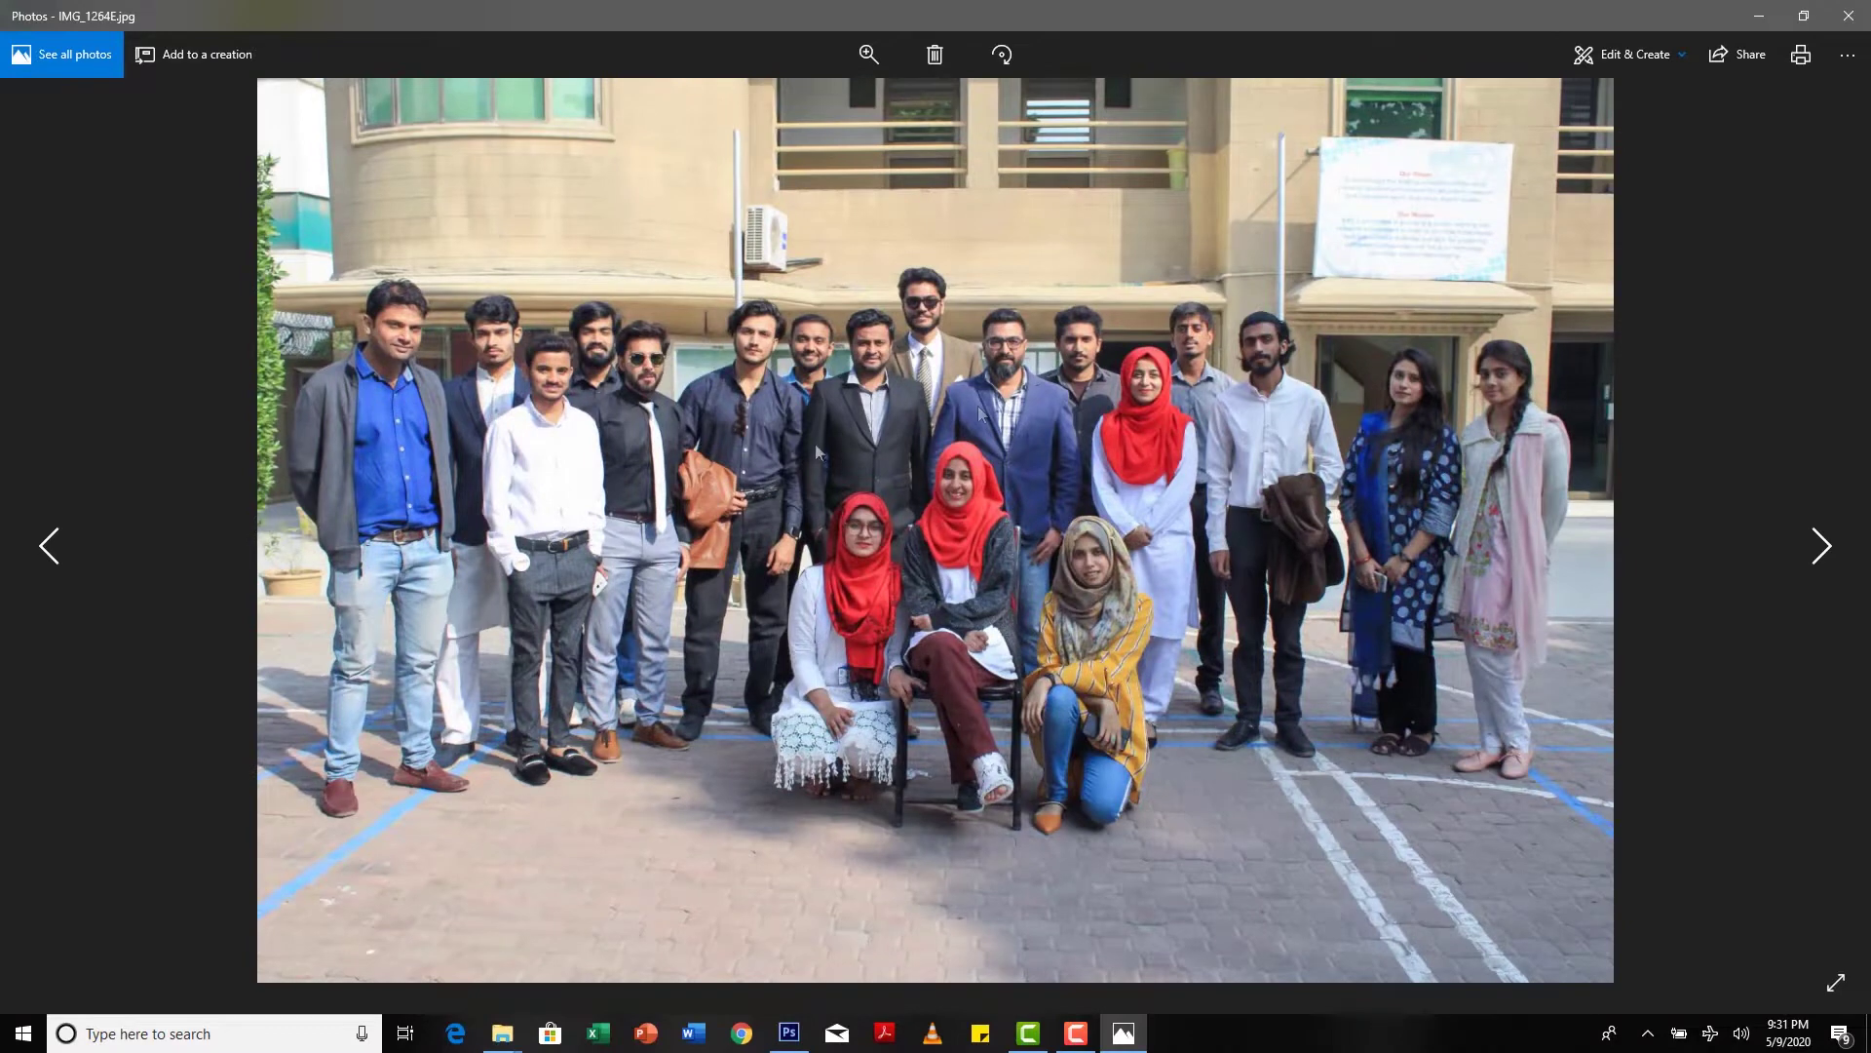
pyautogui.click(1822, 547)
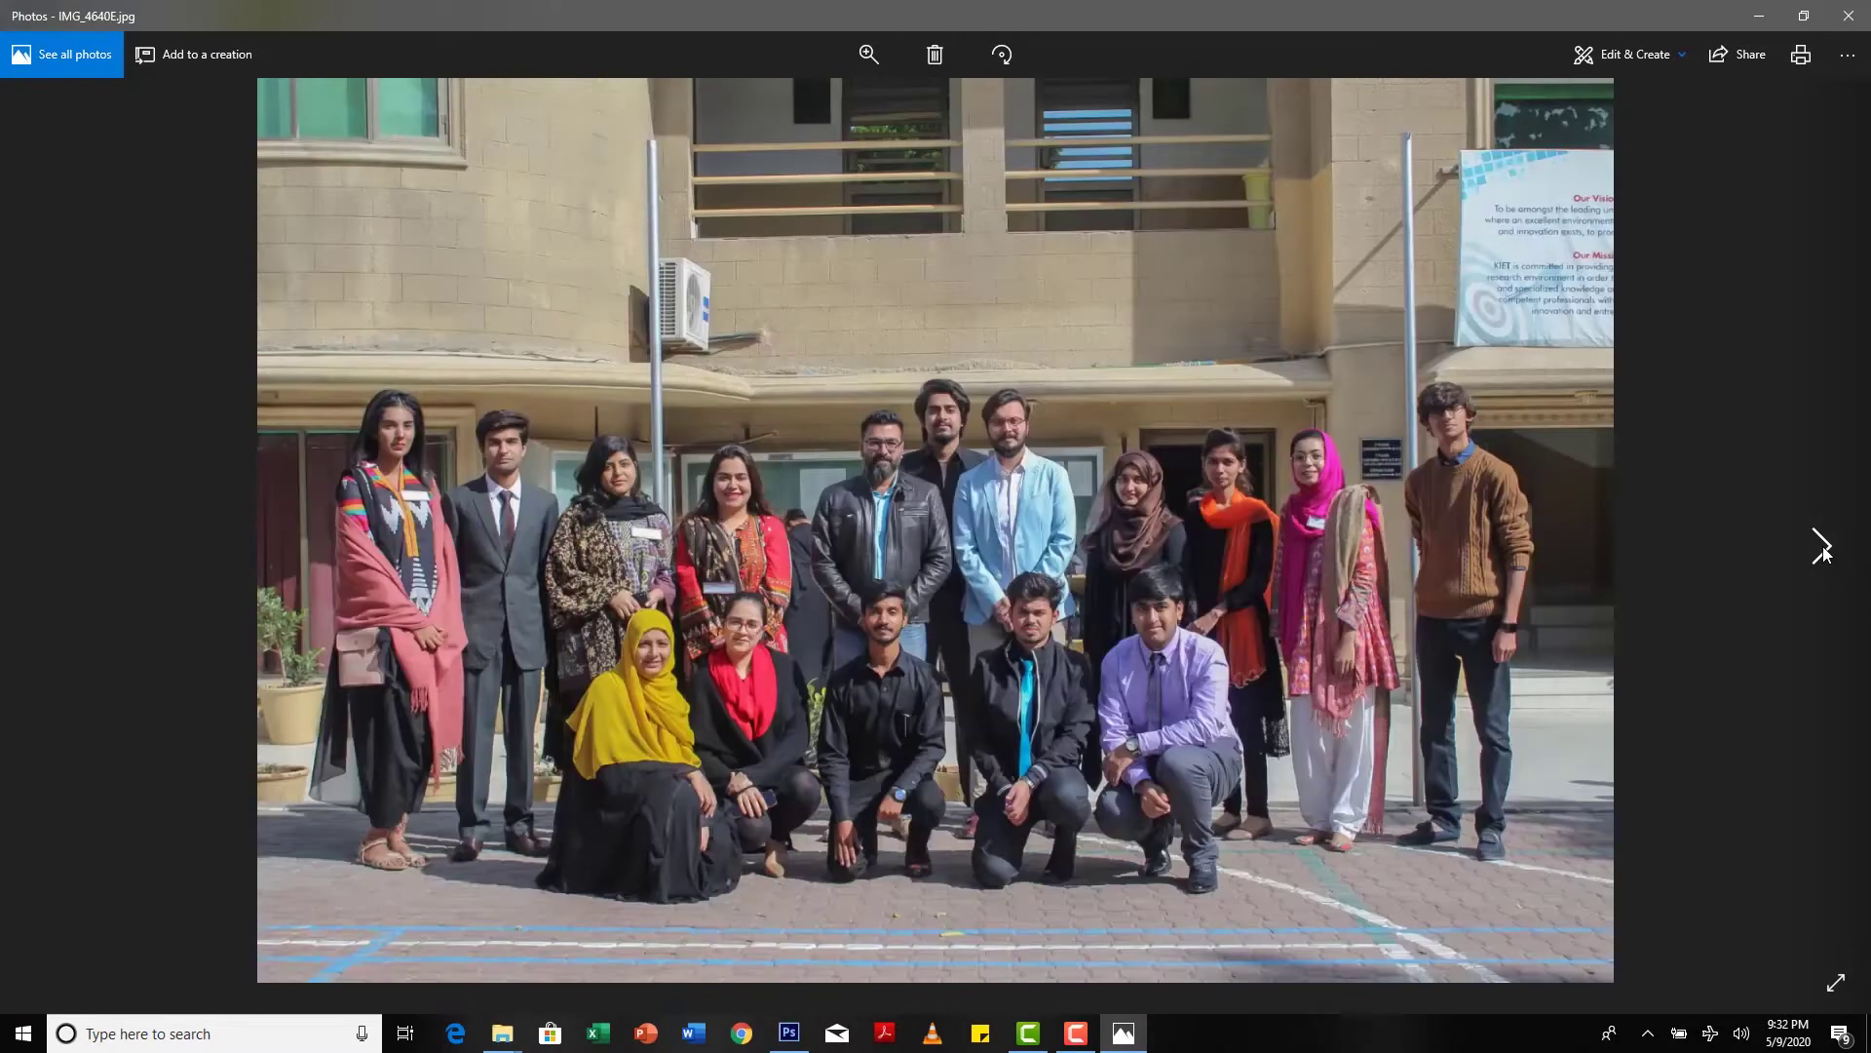
pyautogui.click(1821, 547)
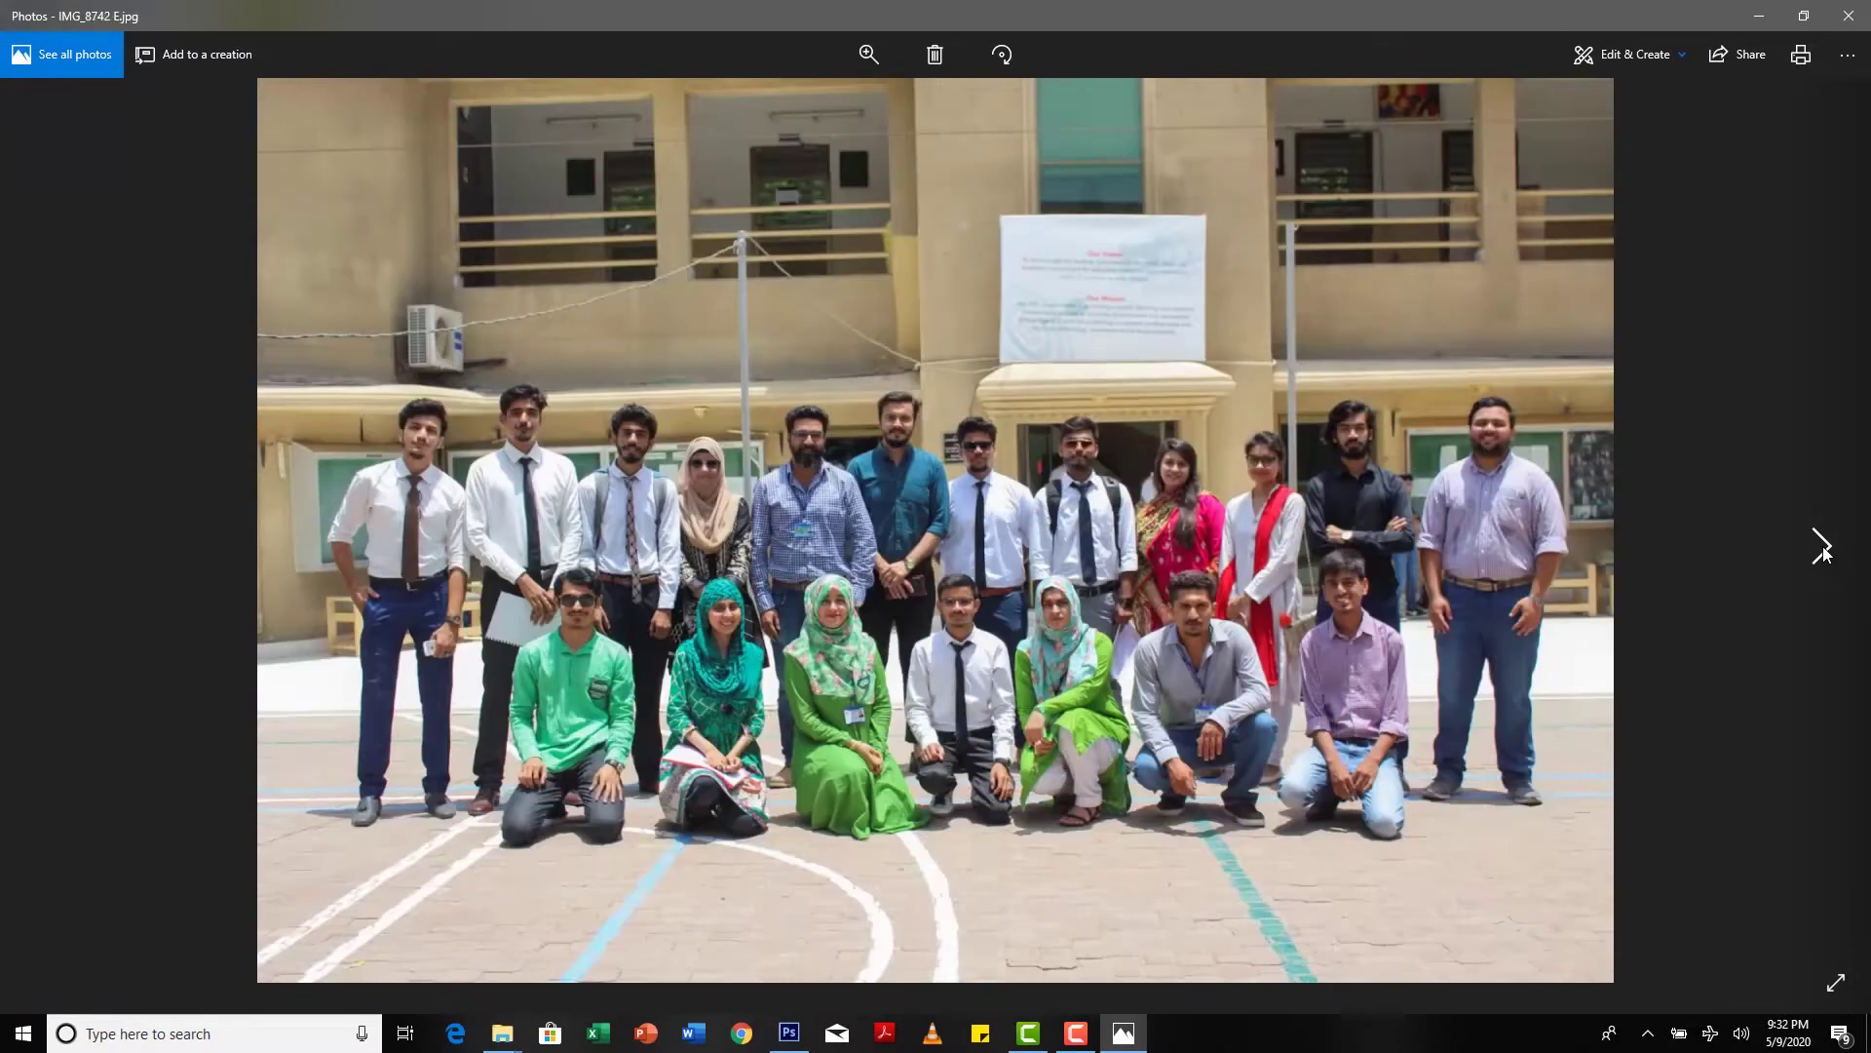
pyautogui.click(1822, 547)
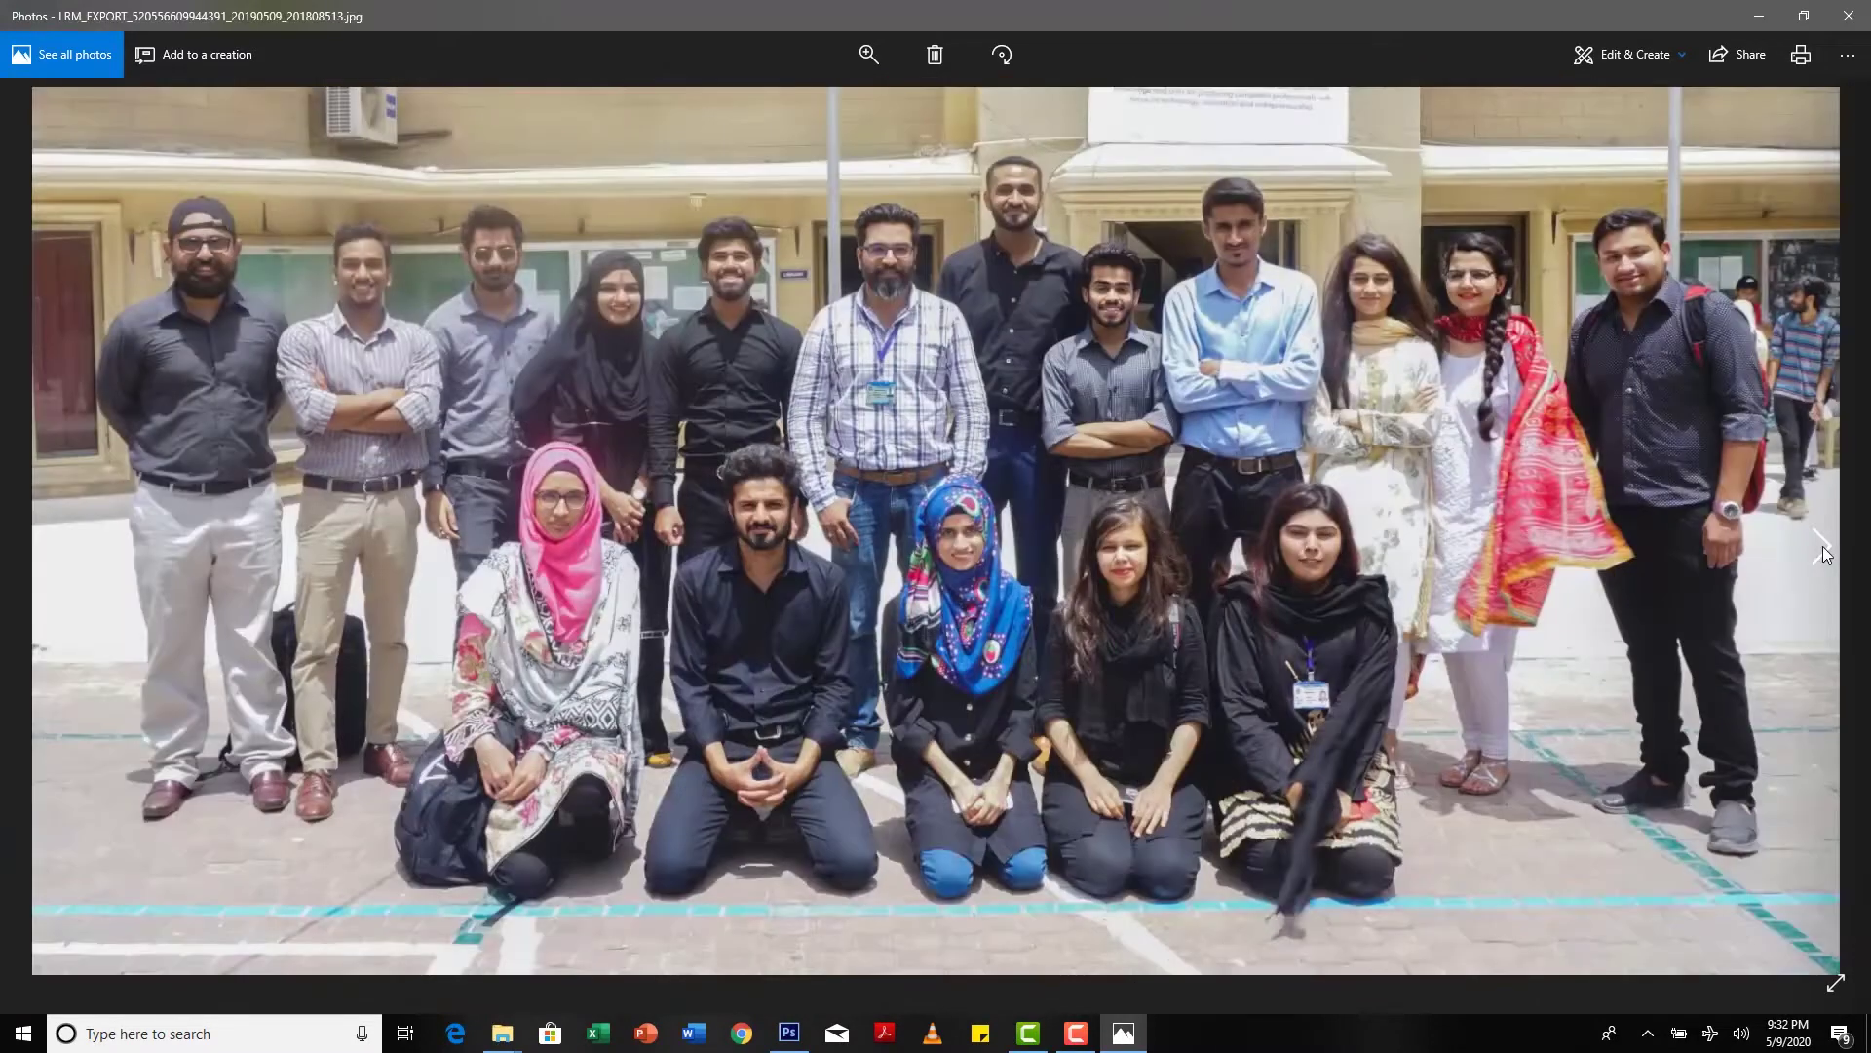
pyautogui.click(1849, 15)
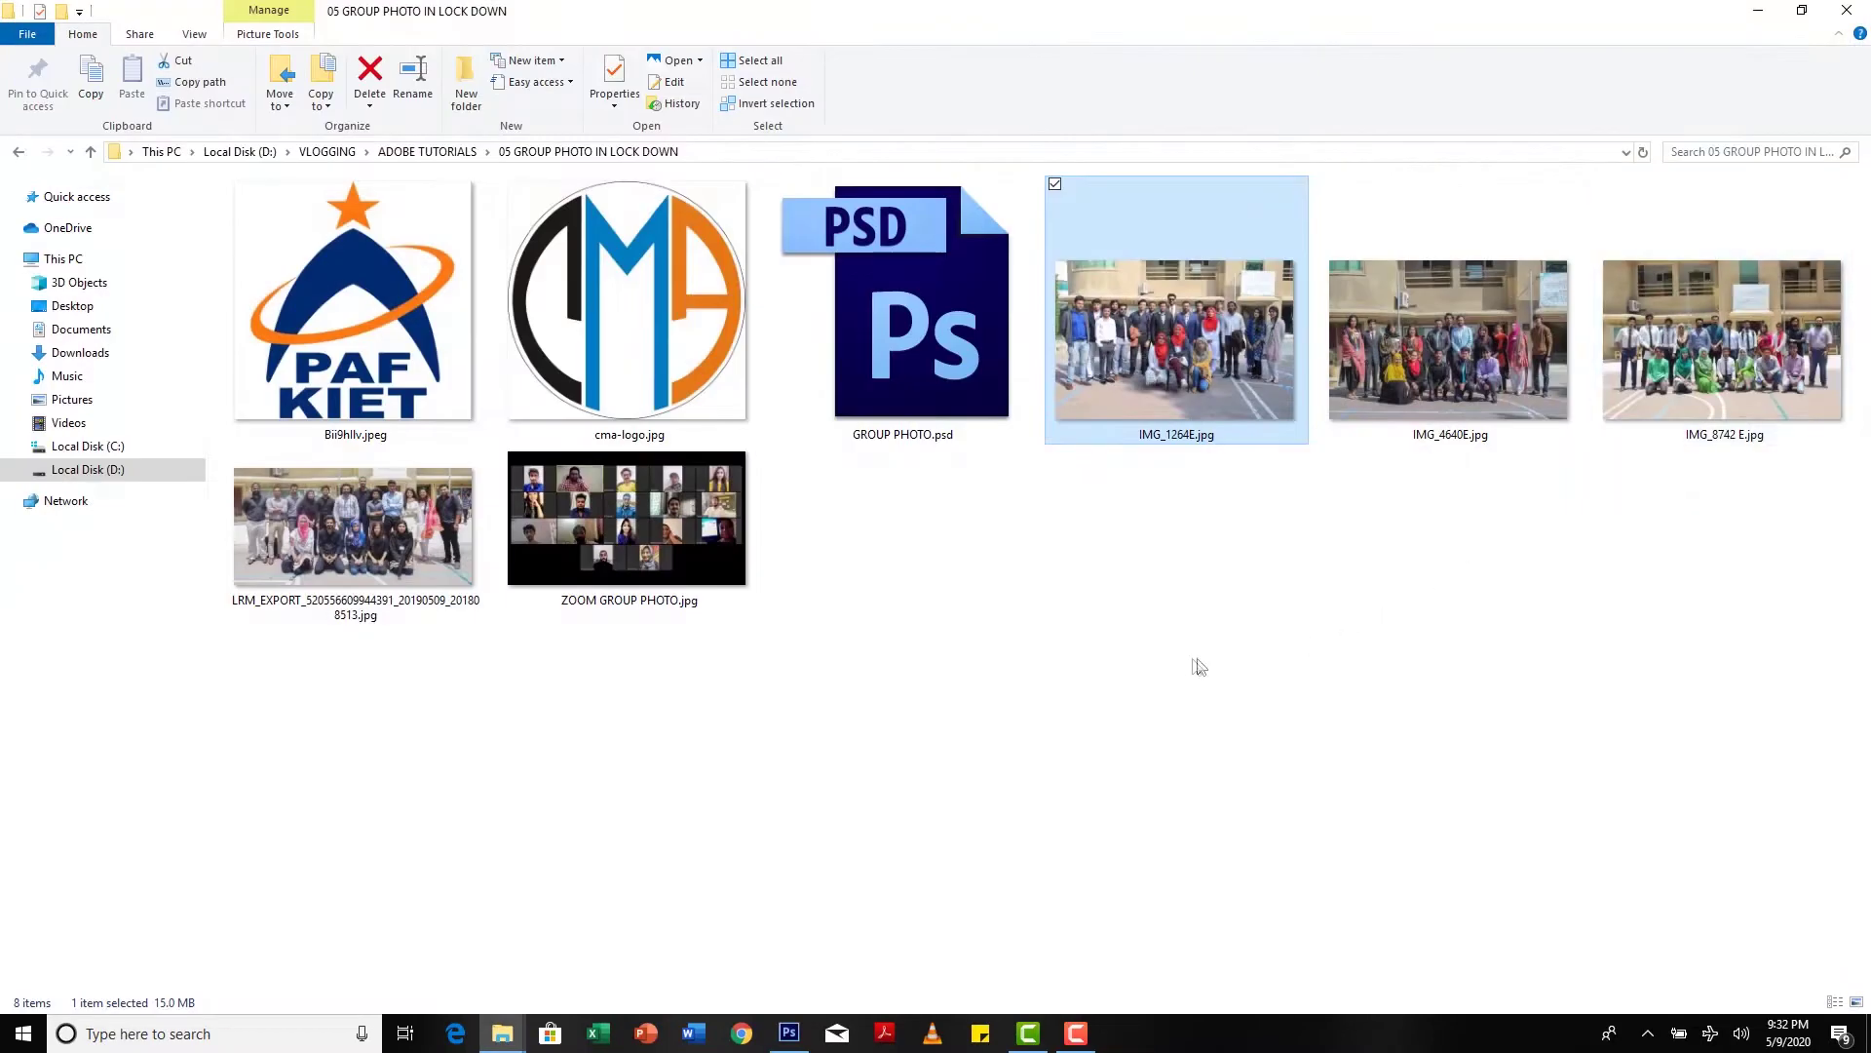
pyautogui.click(1185, 667)
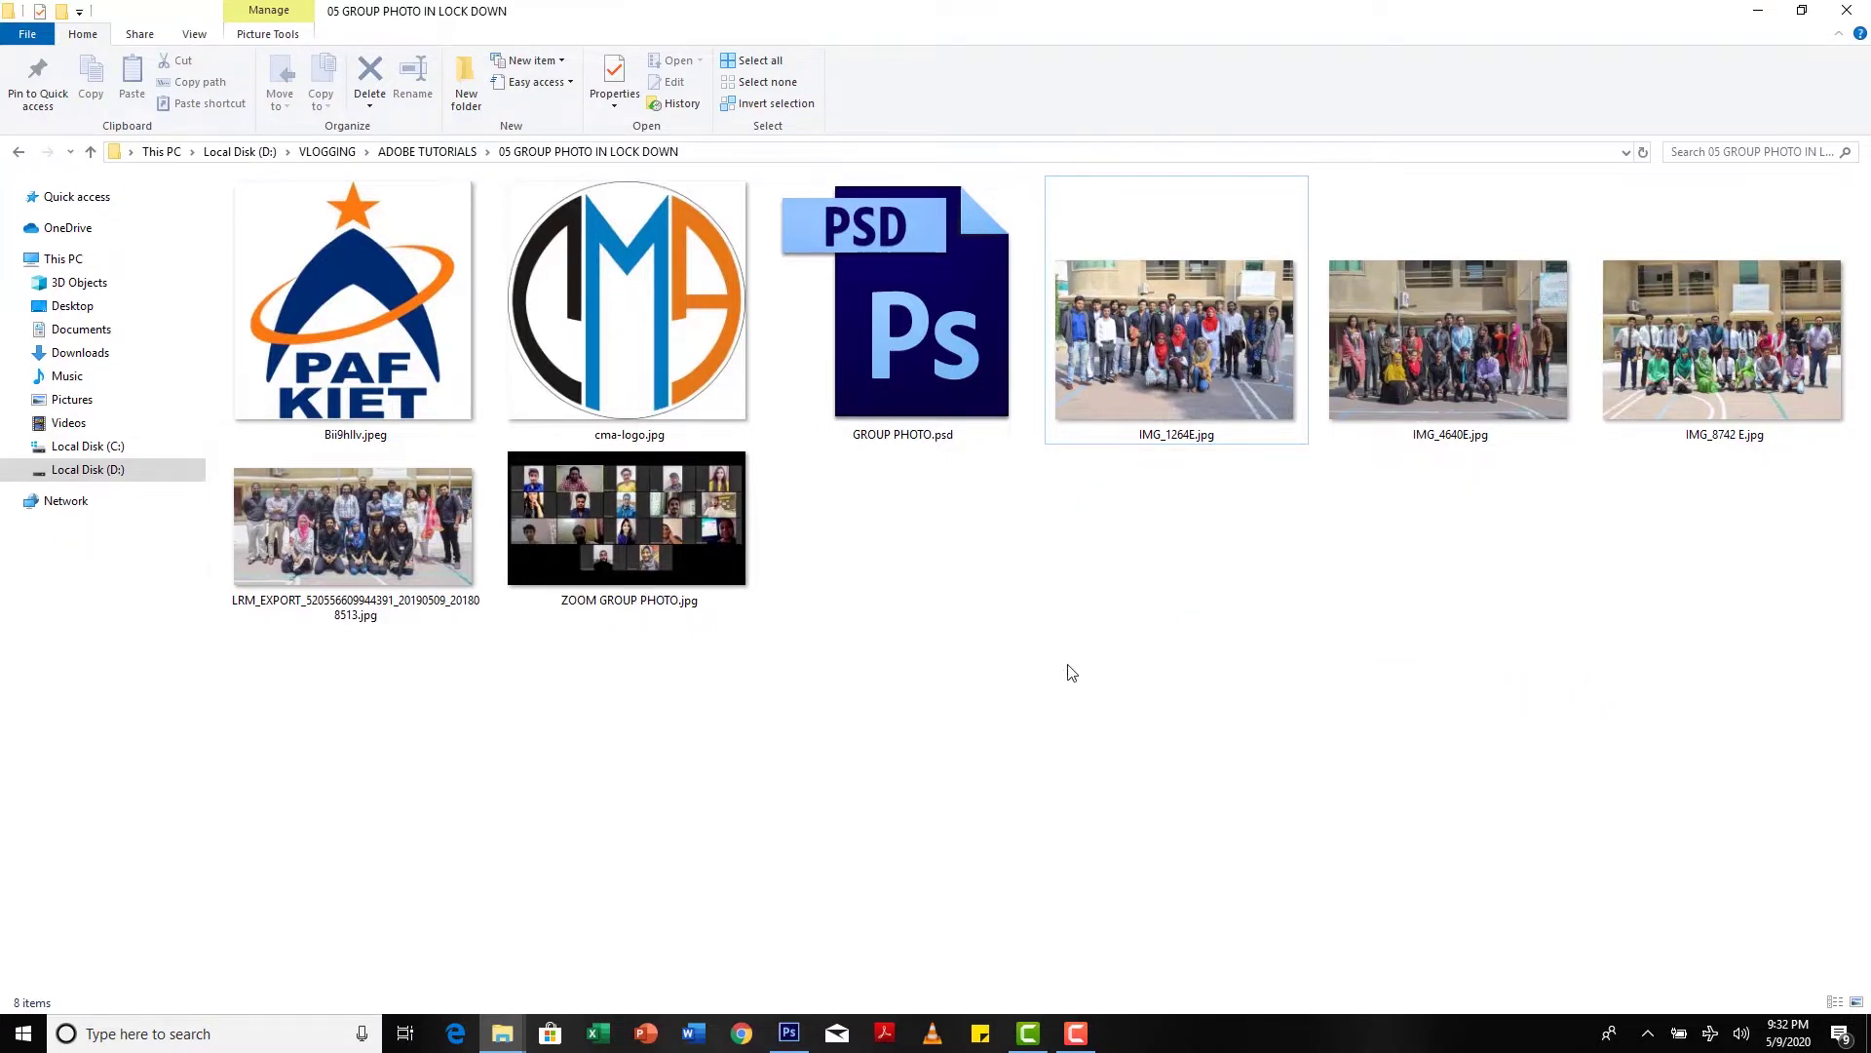
# Step: Switch to the GROUP PHOTO folder and look through all the individual portraits
pyautogui.moveTo(502, 1031)
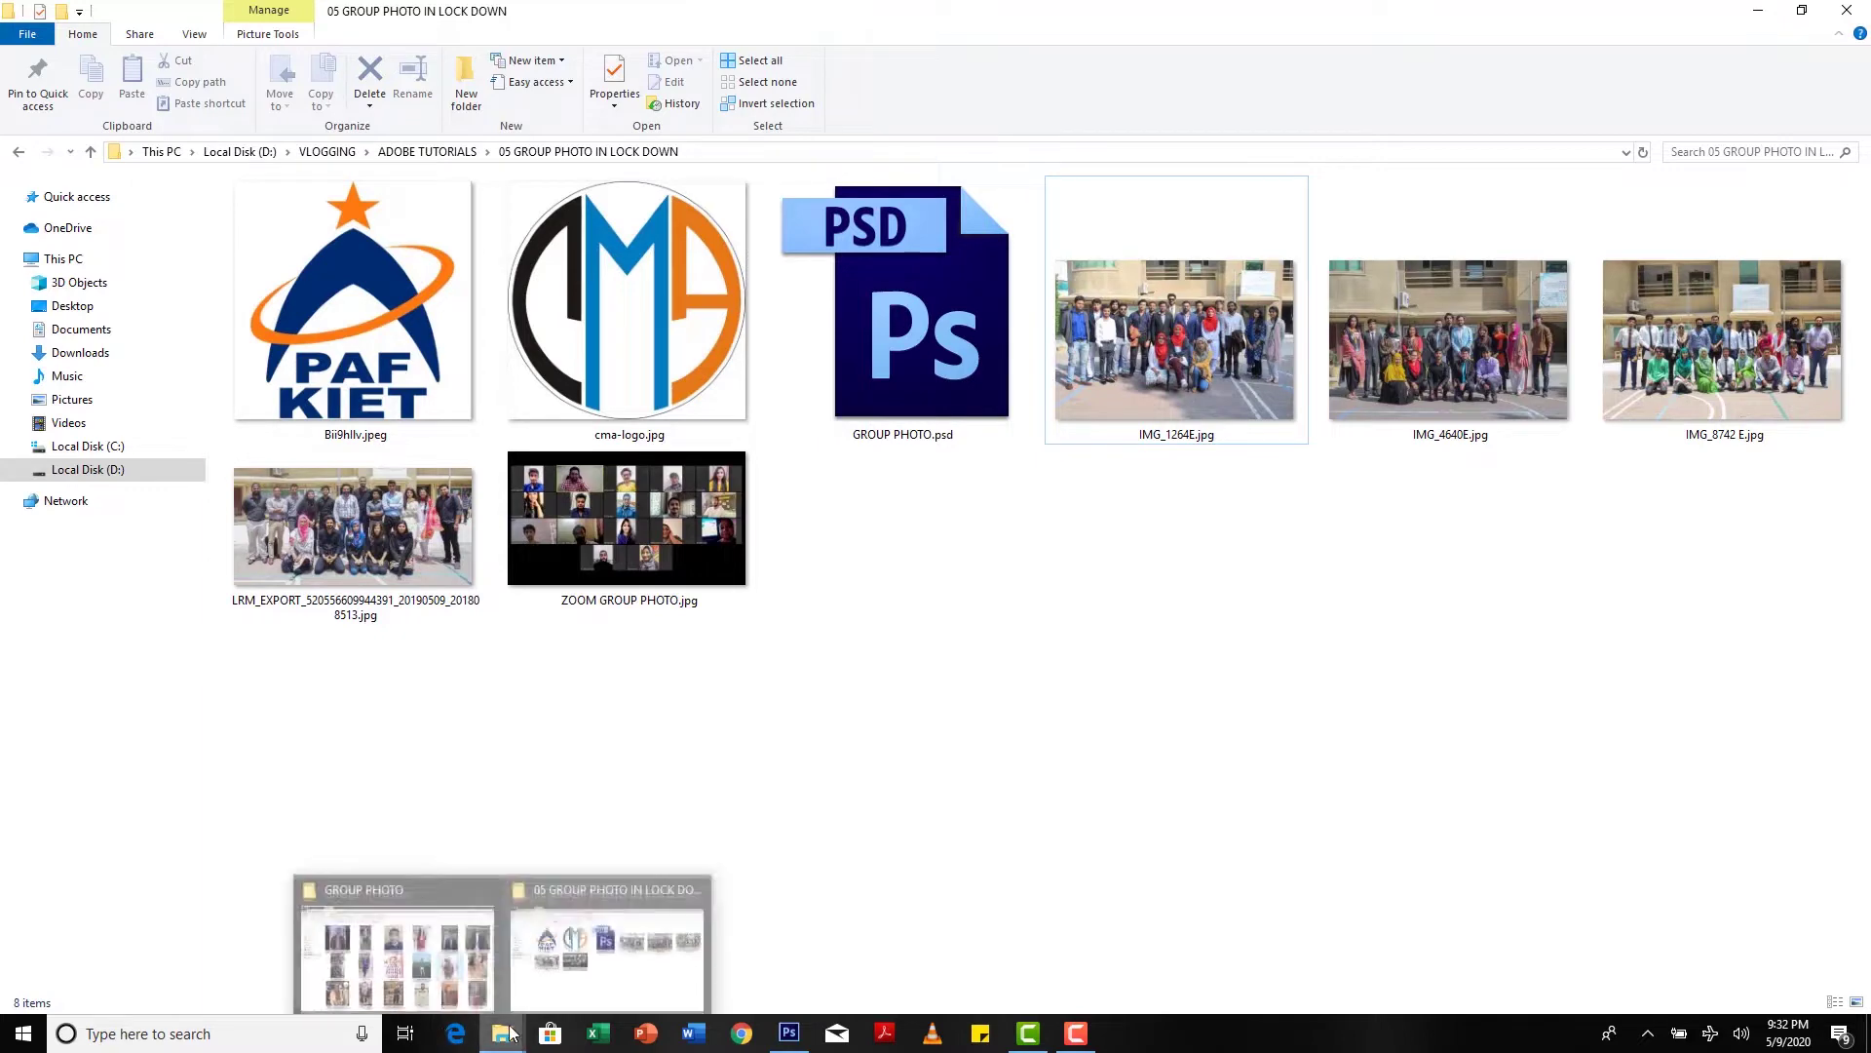
pyautogui.click(461, 986)
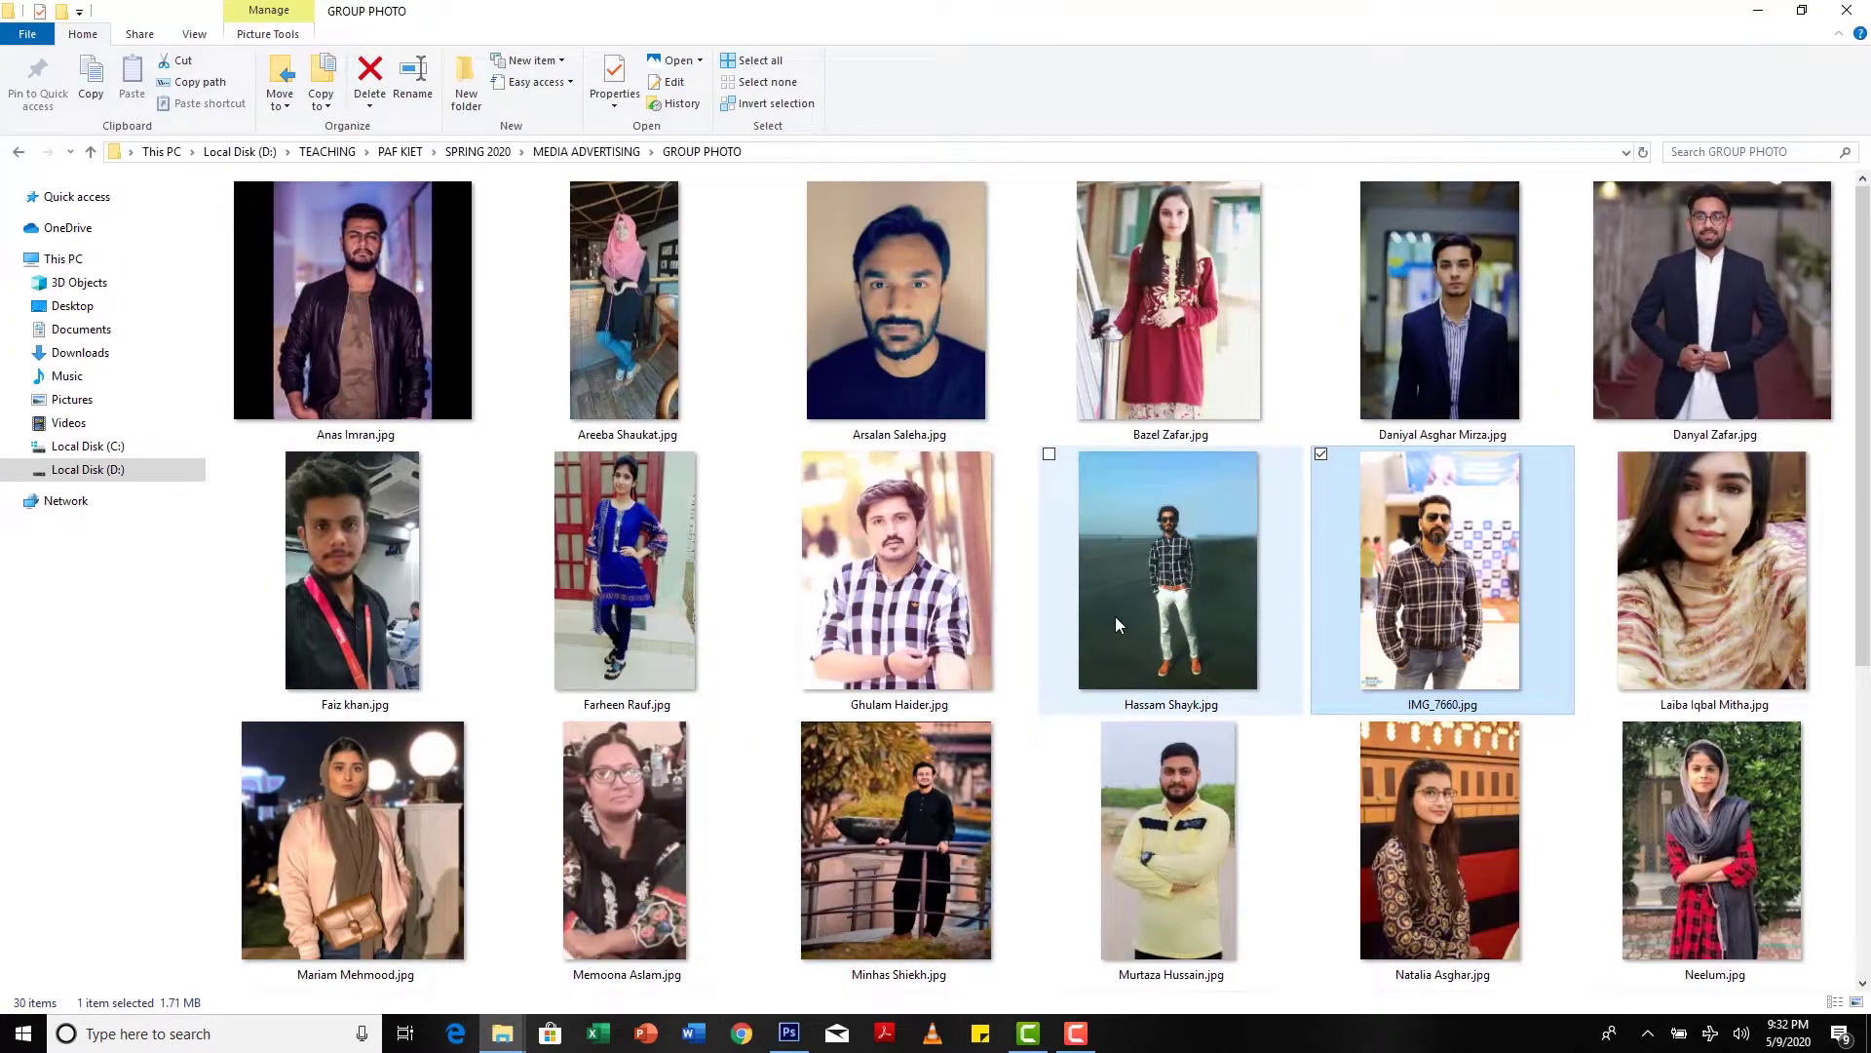
pyautogui.scroll(-2, 1320, 653)
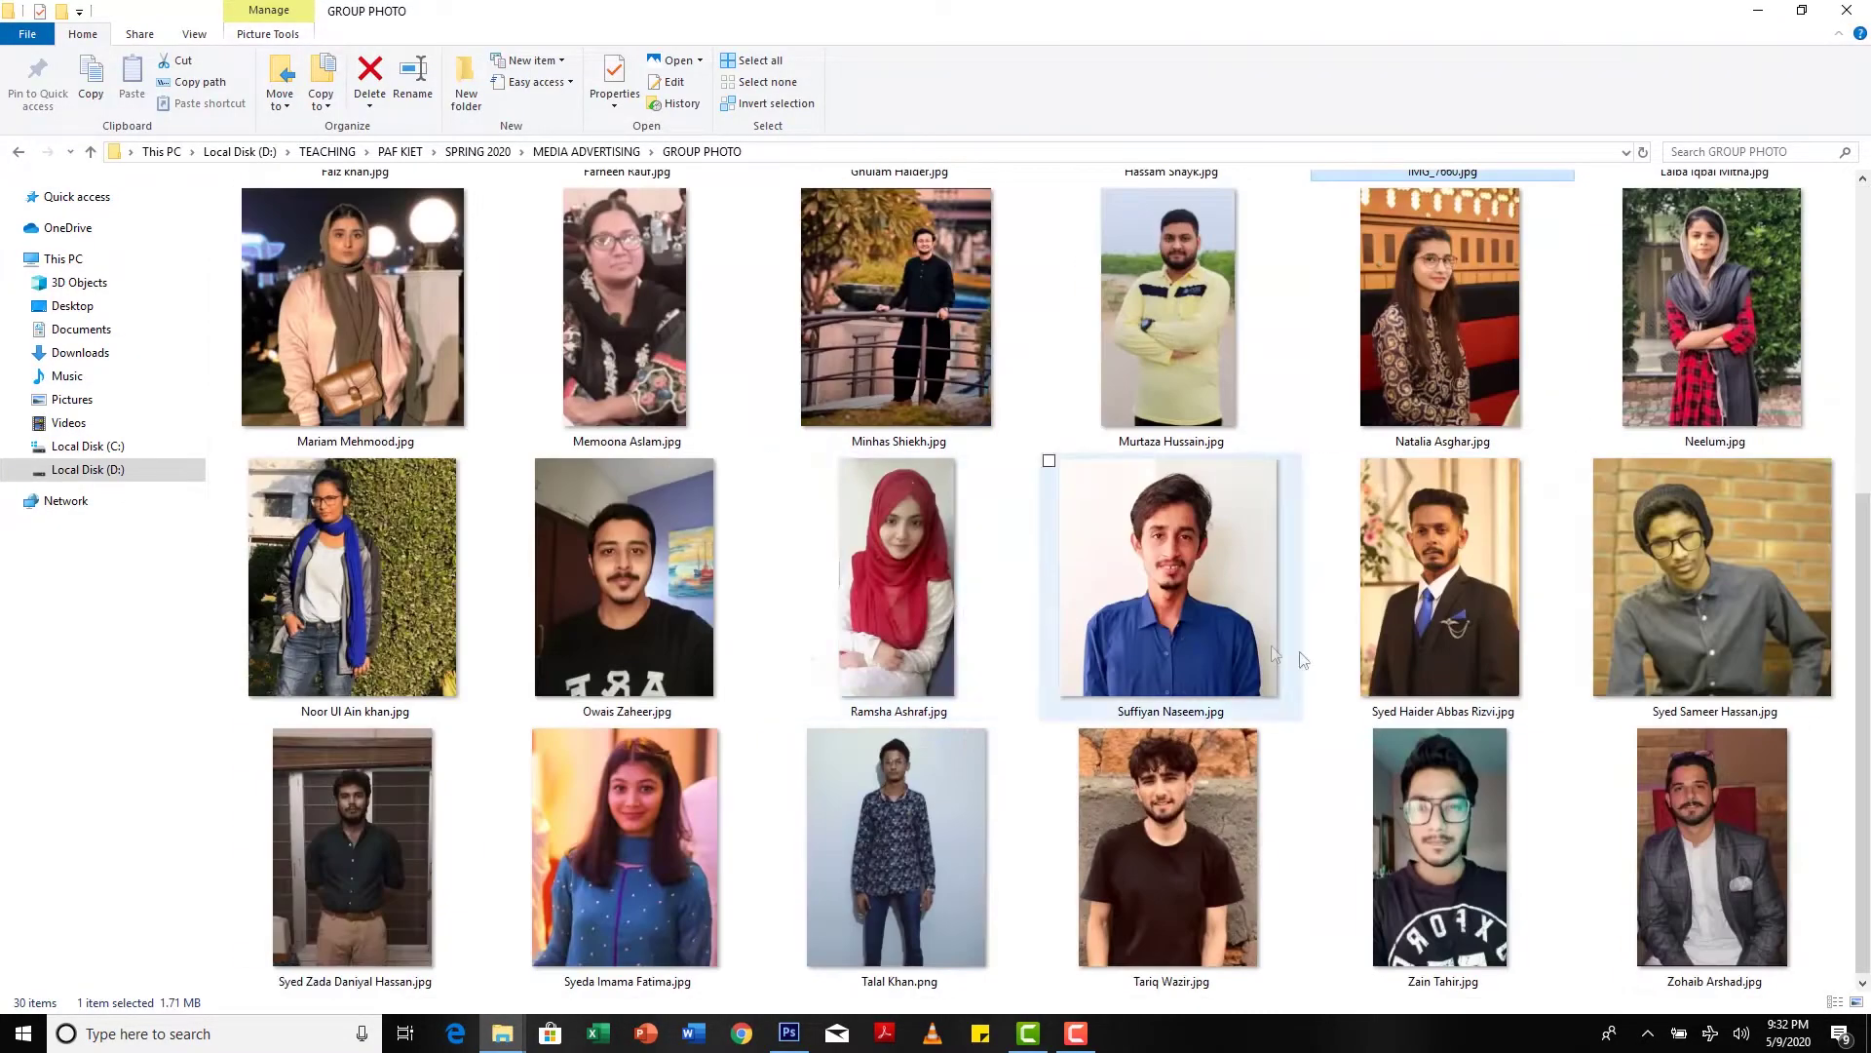
pyautogui.scroll(2, 1320, 653)
pyautogui.scroll(-2, 1704, 637)
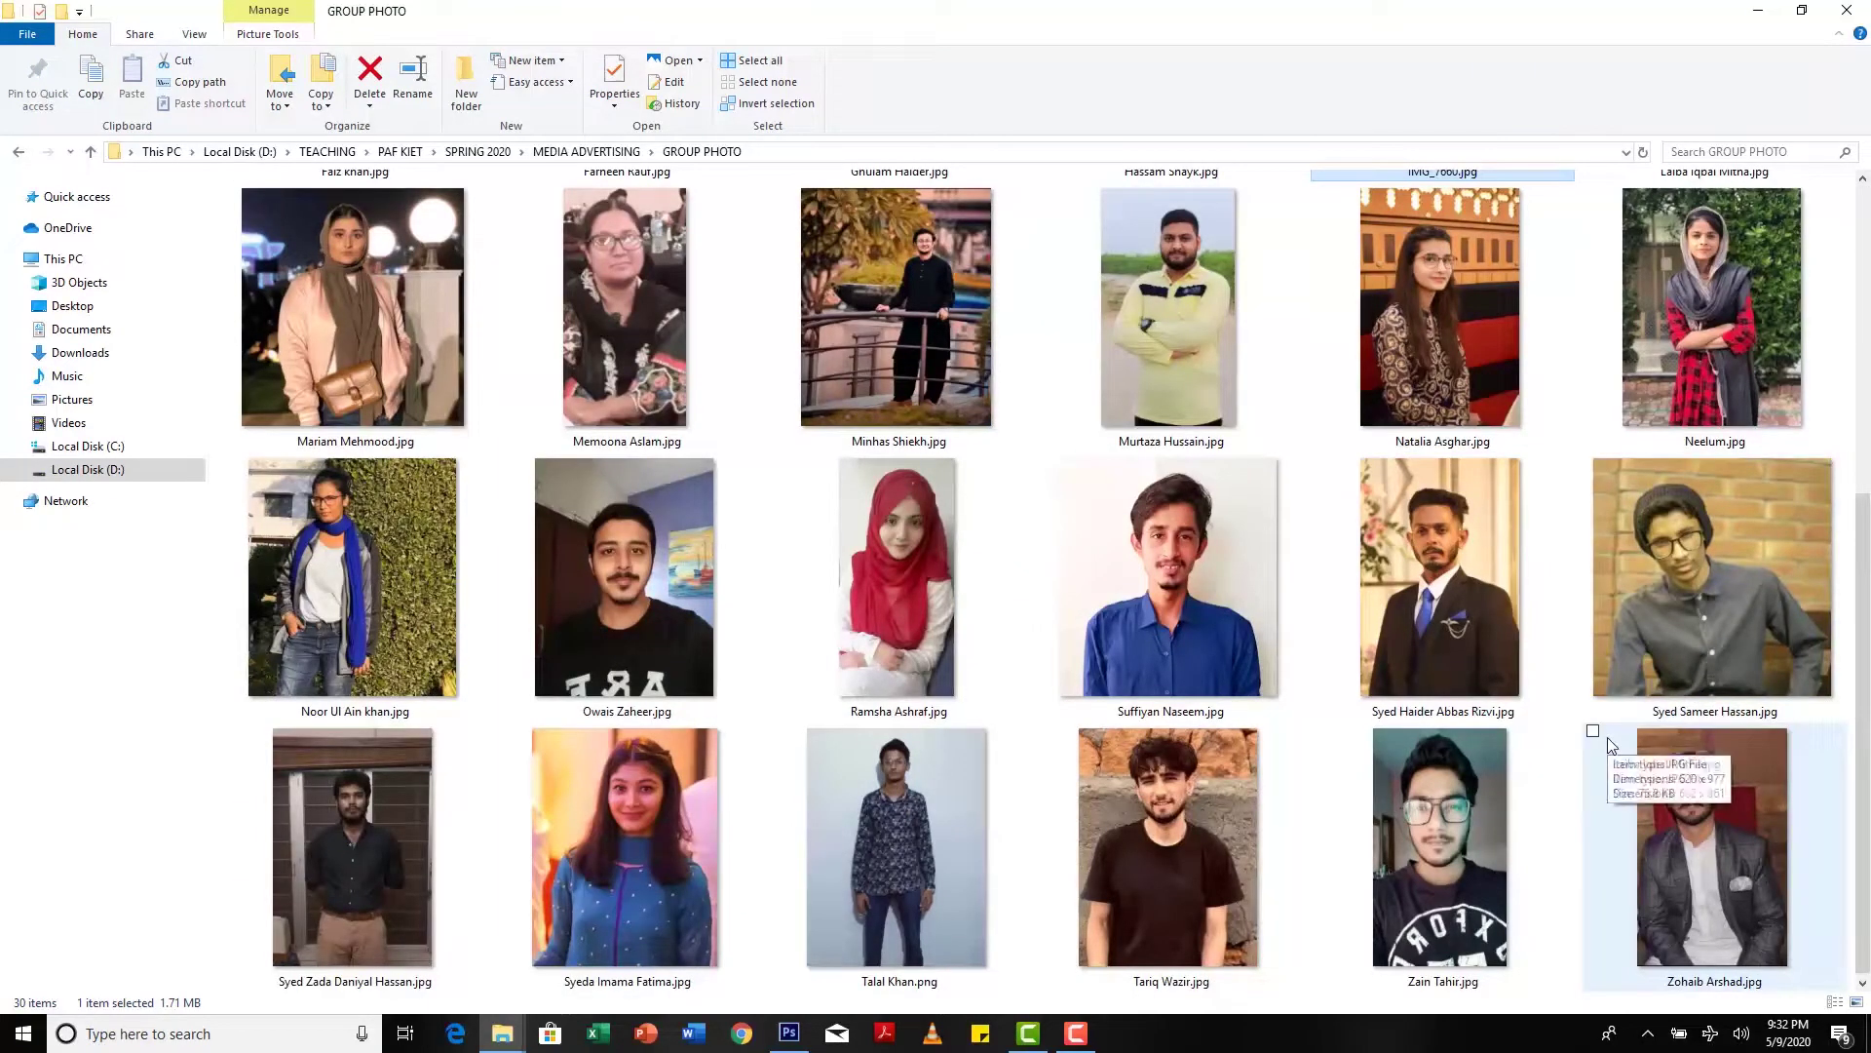
pyautogui.scroll(2, 1607, 737)
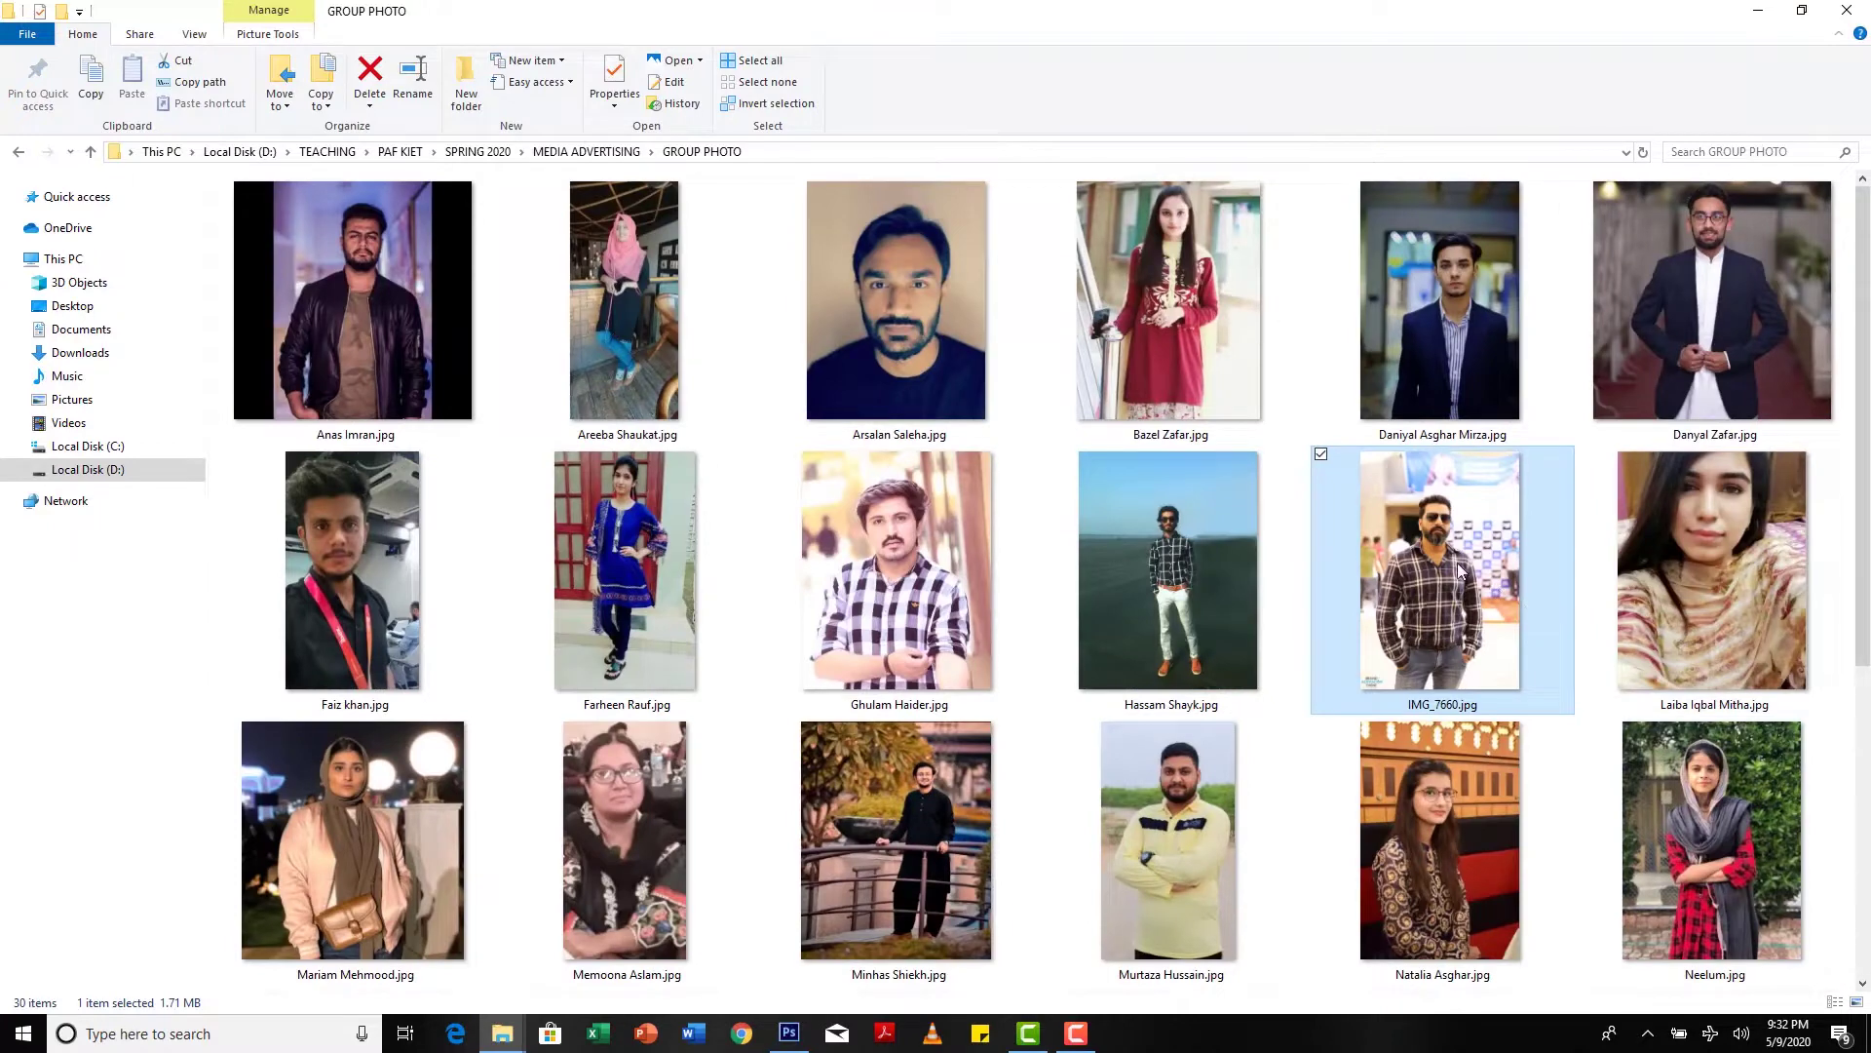
pyautogui.scroll(-2, 1459, 655)
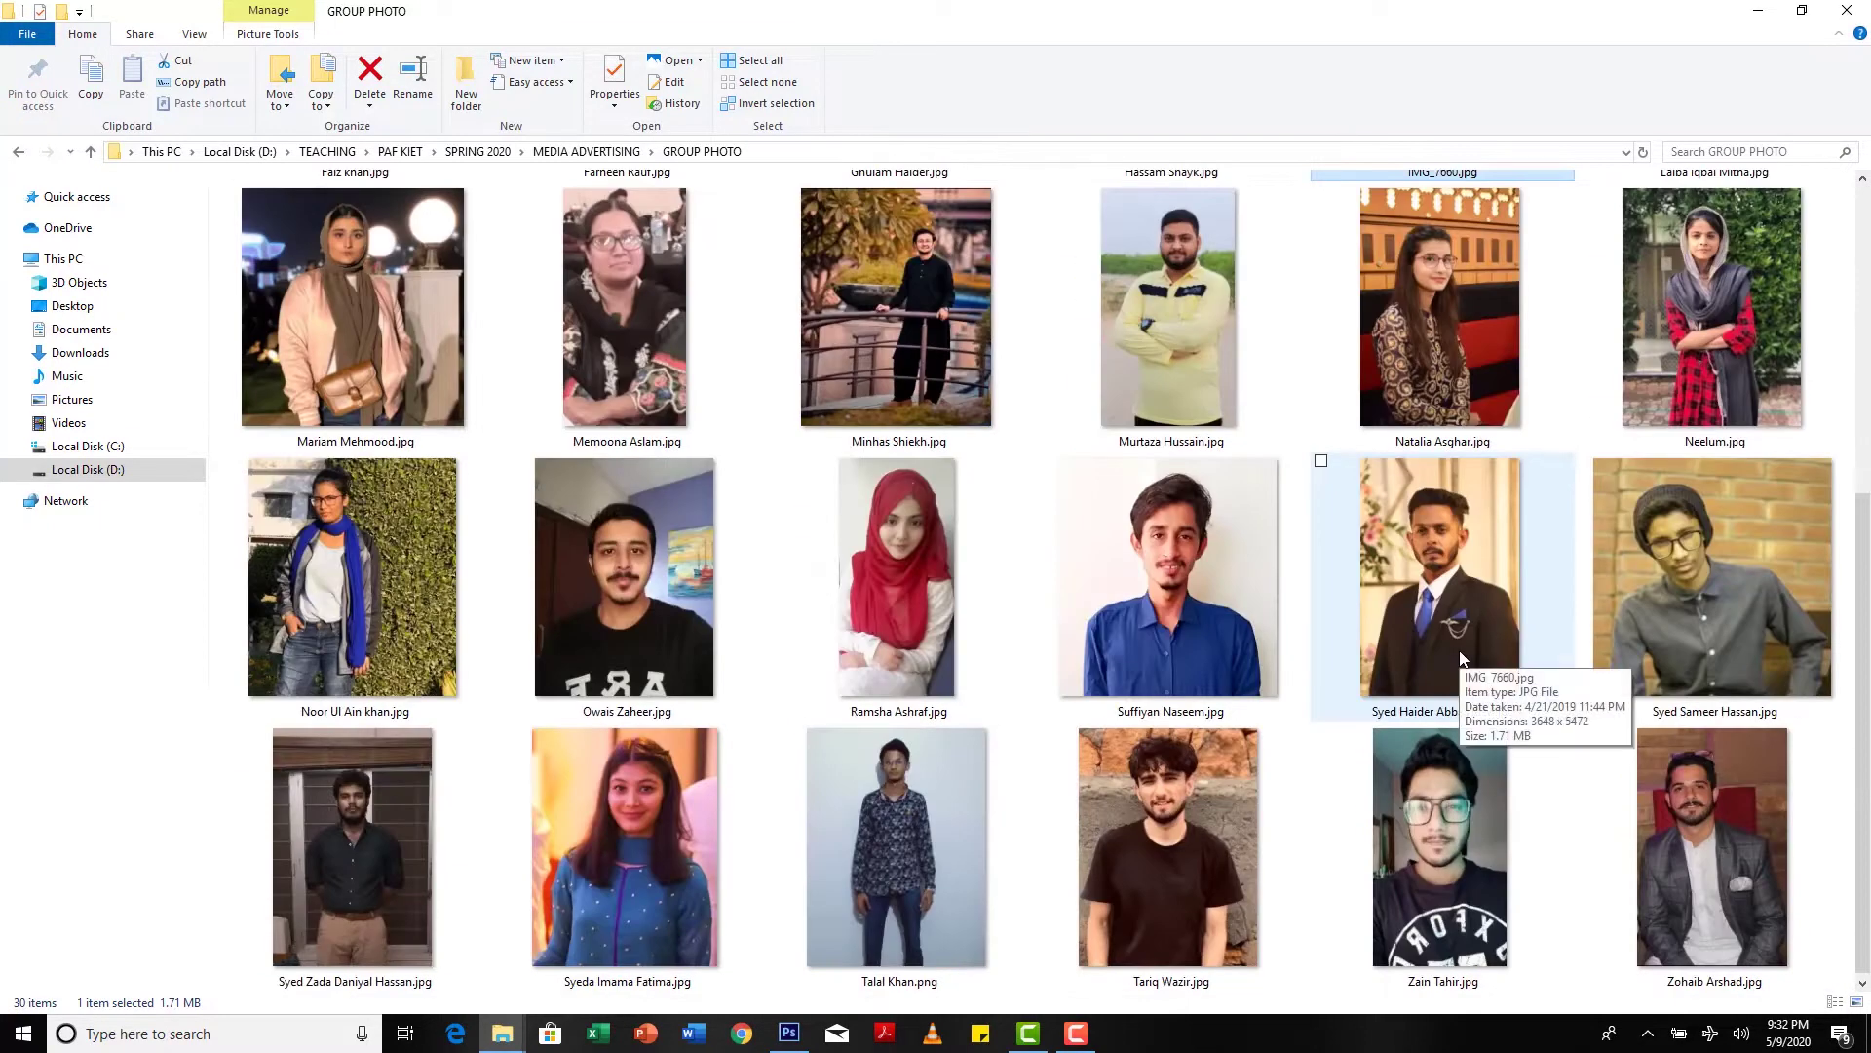
pyautogui.scroll(2, 1462, 659)
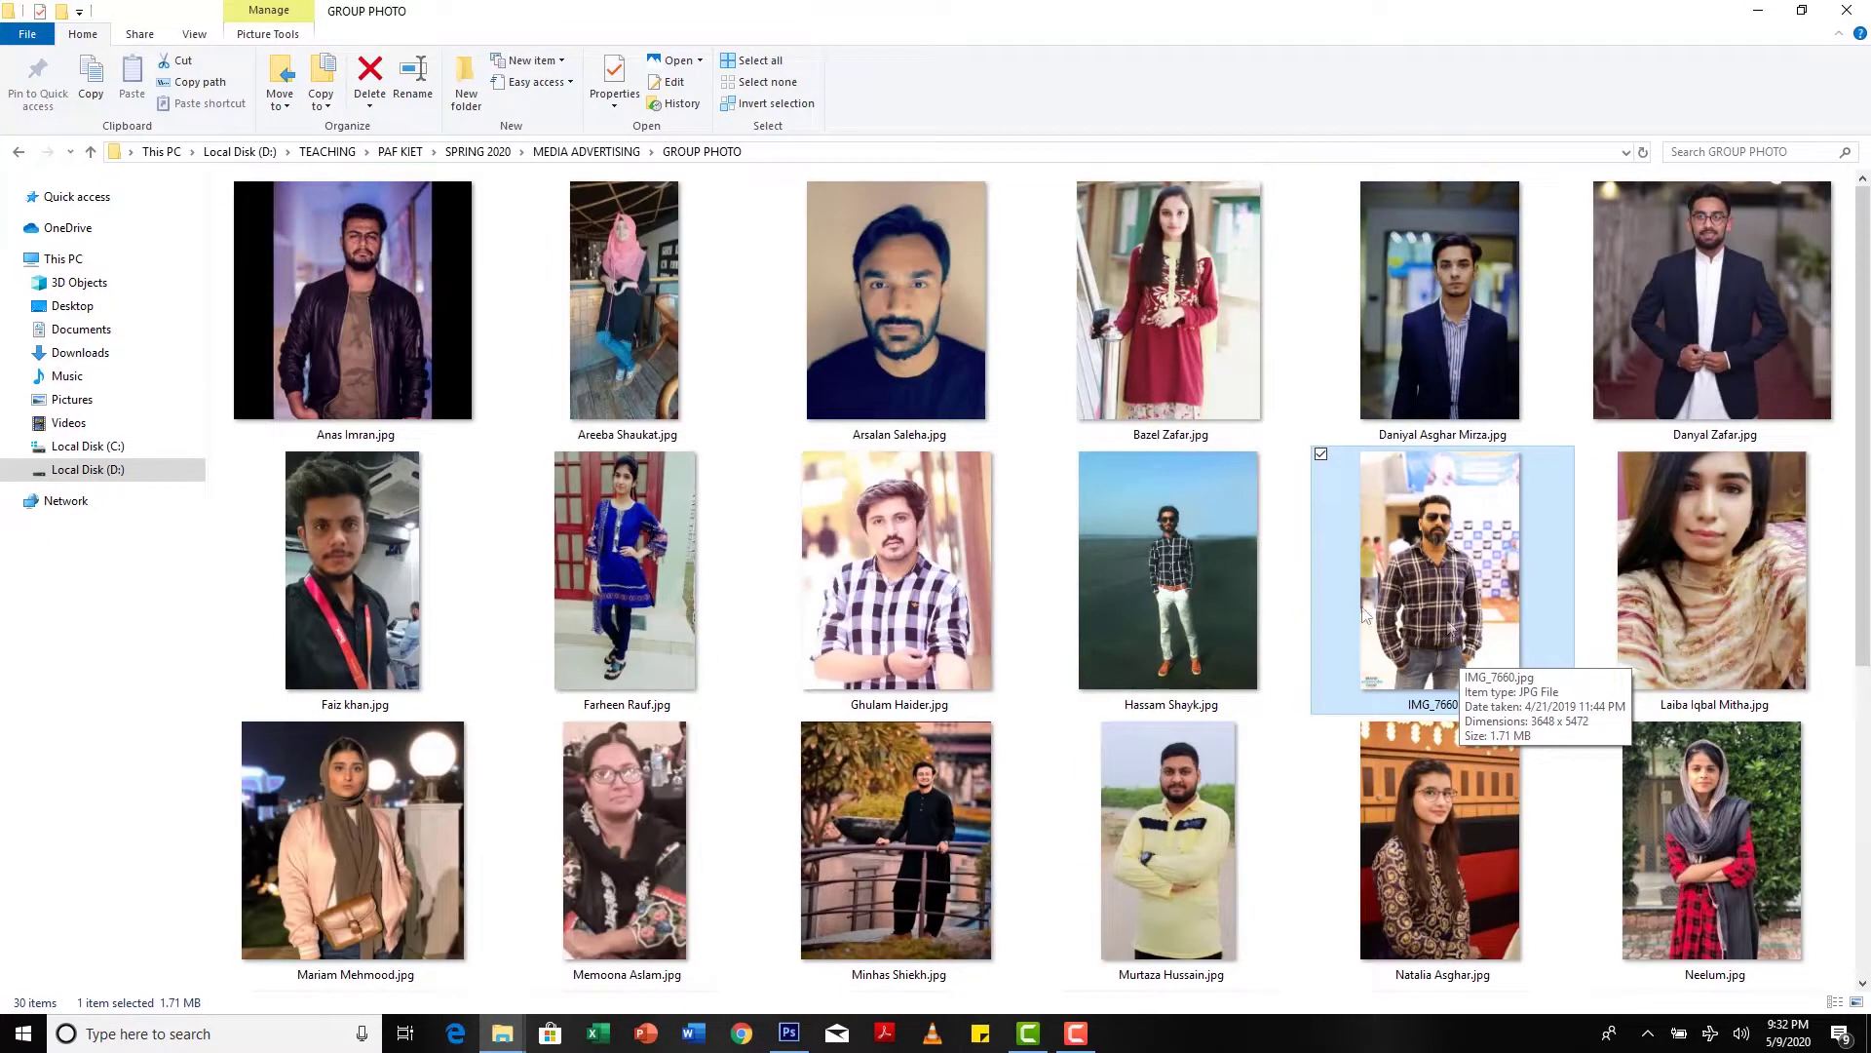
# Step: Switch to Photoshop and place a vertical and a horizontal guide through the centre of the GROUP PHOTO.psd canvas
pyautogui.click(791, 1035)
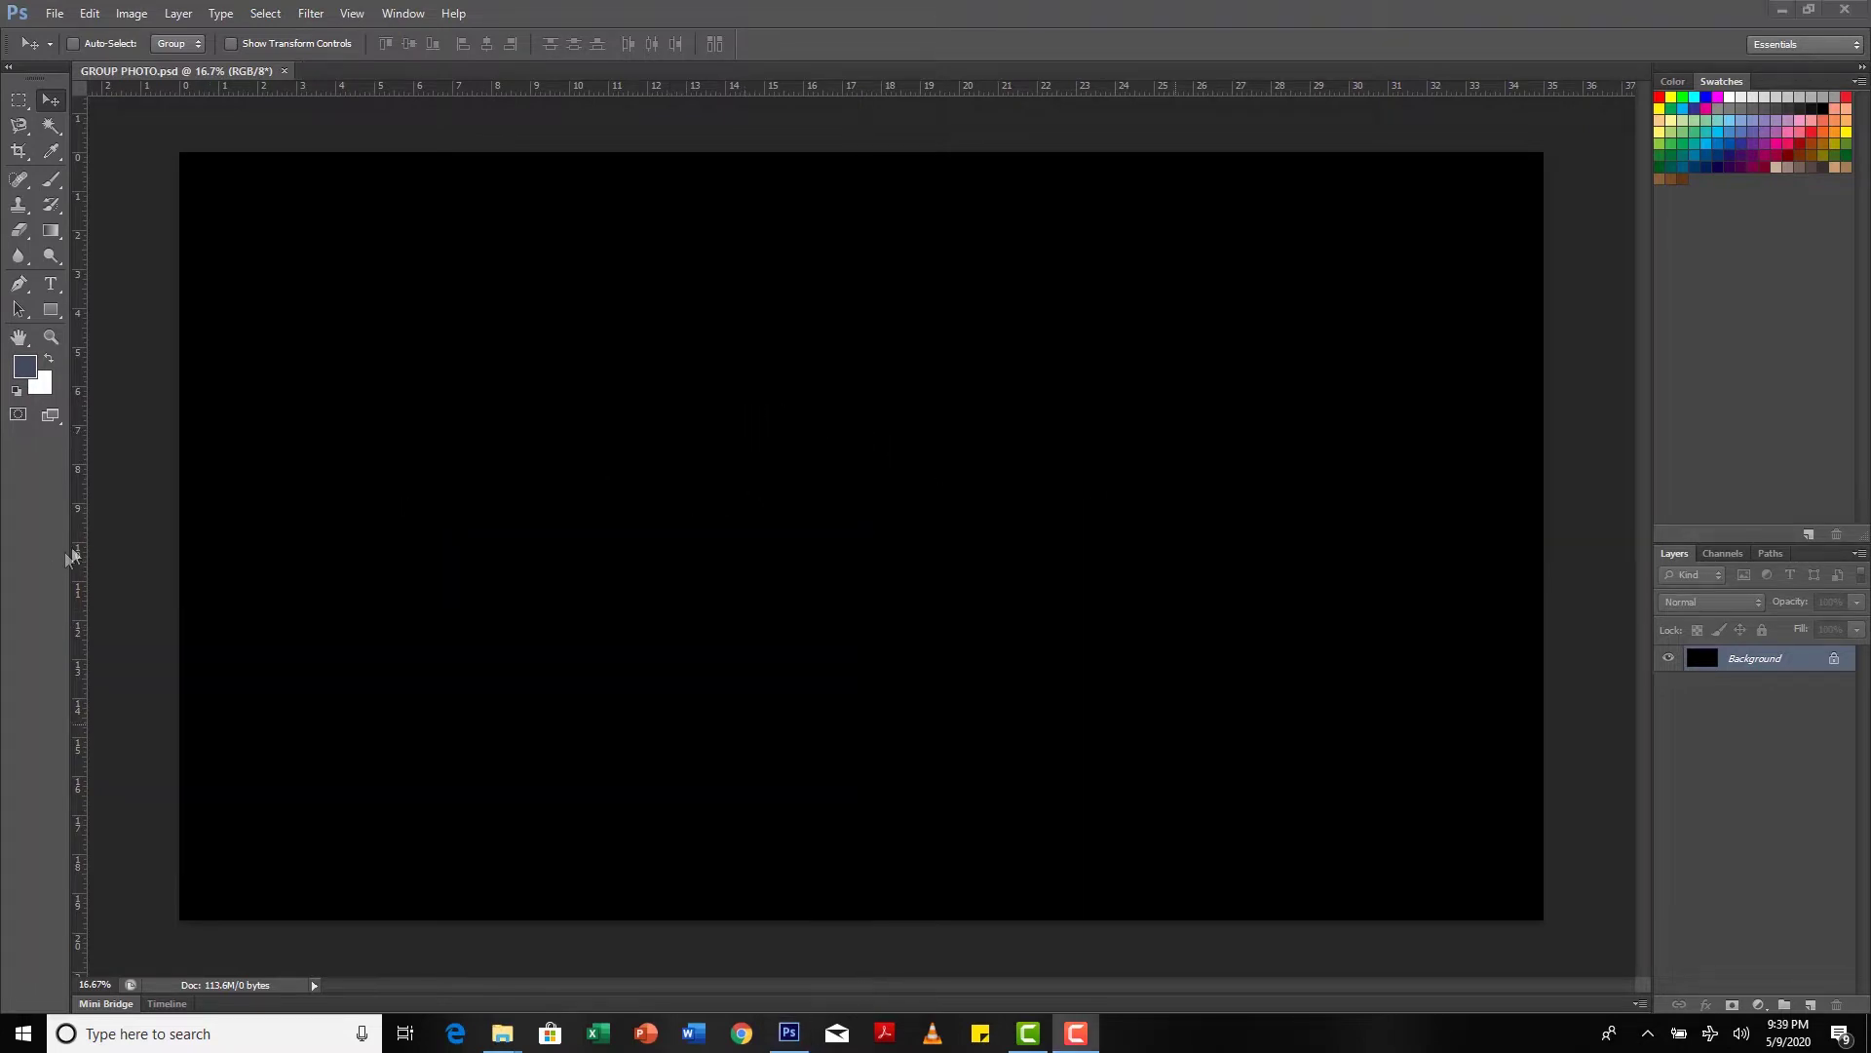
pyautogui.click(80, 533)
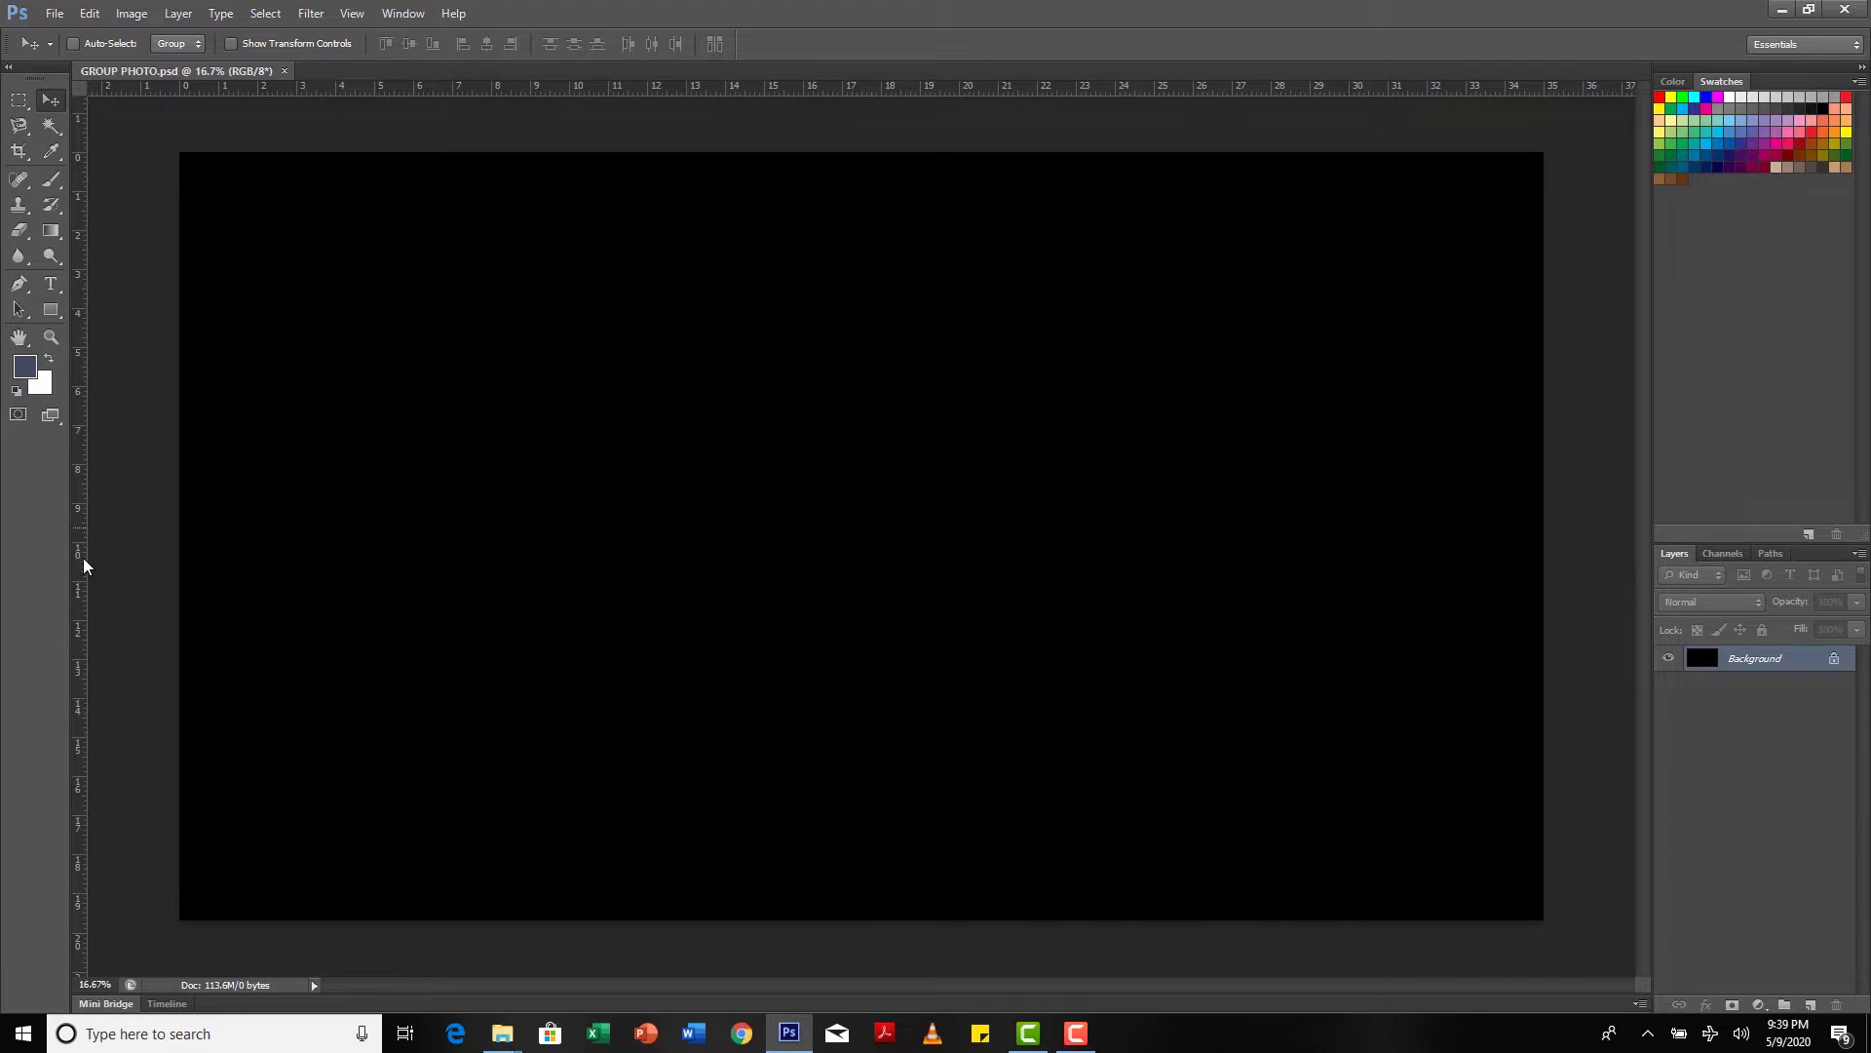
pyautogui.moveTo(82, 557); pyautogui.dragTo(870, 553)
pyautogui.moveTo(911, 92); pyautogui.dragTo(933, 541)
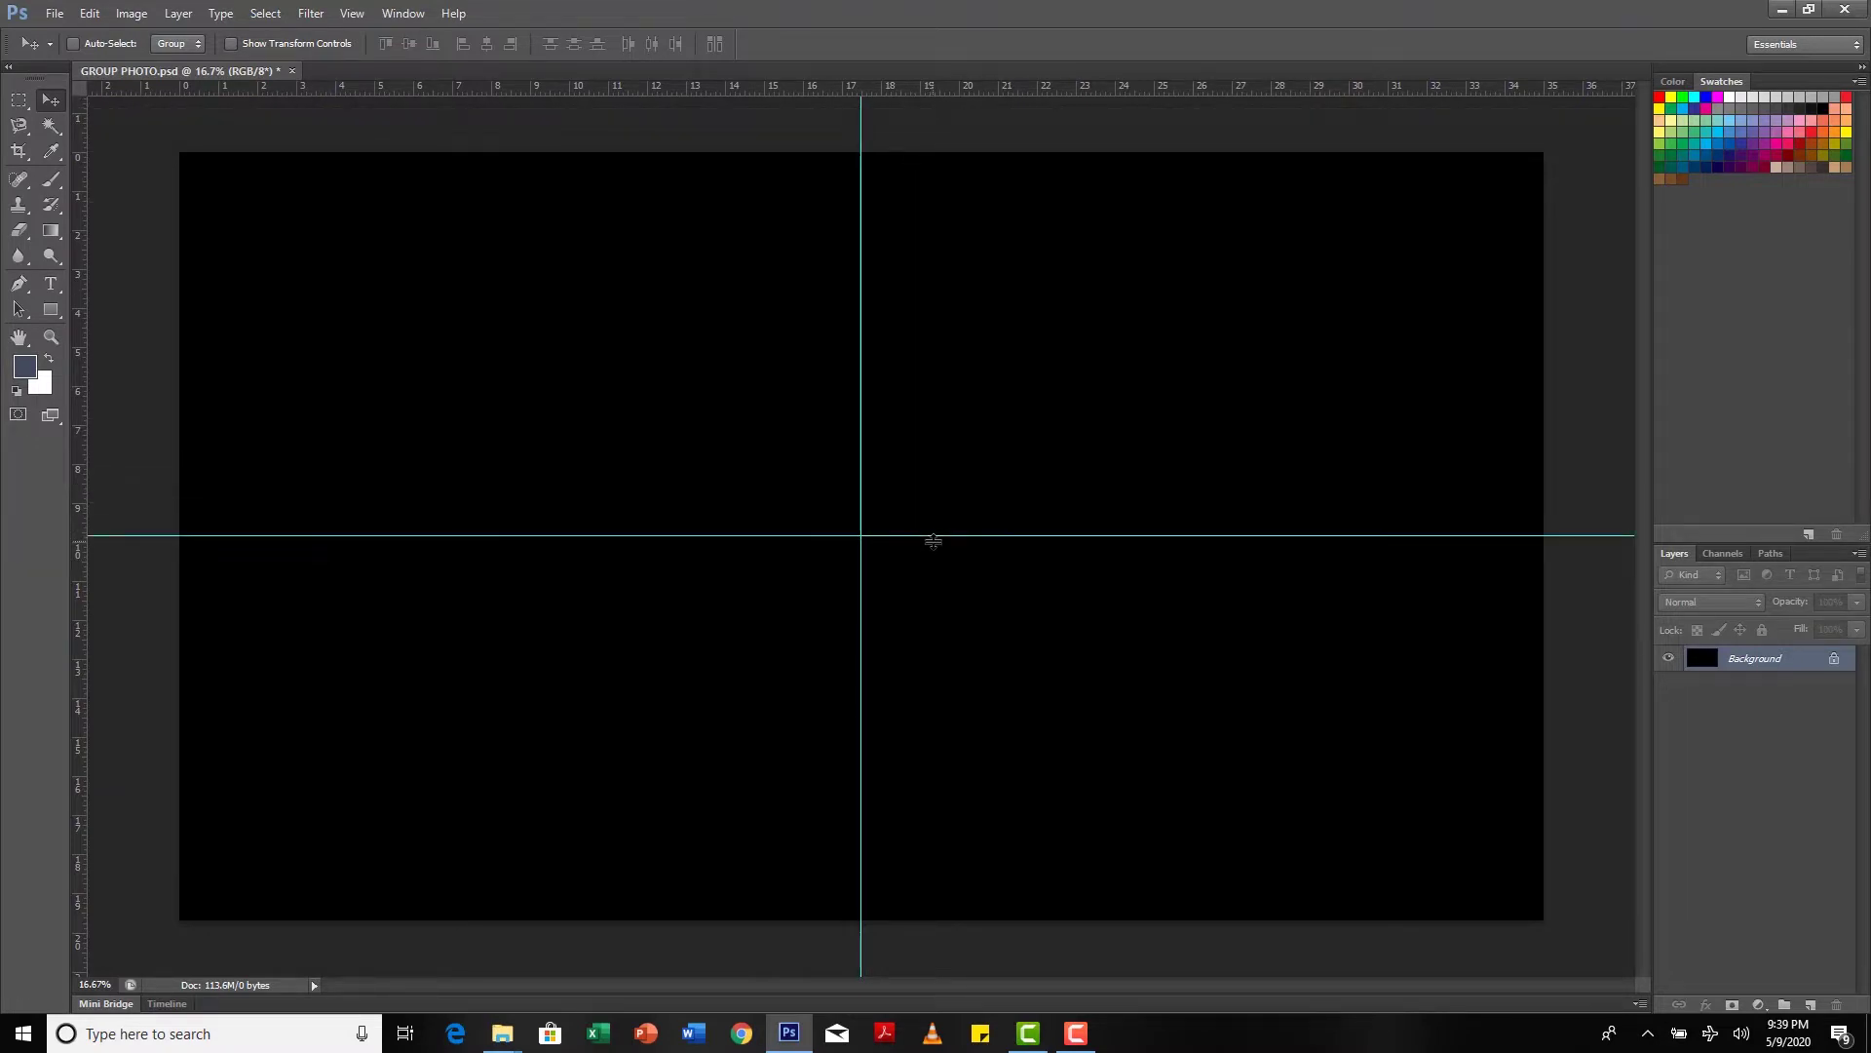
# Step: Create a new document 2 inches wide and 3 inches high at a resolution of 240 pixels/inch
pyautogui.click(55, 13)
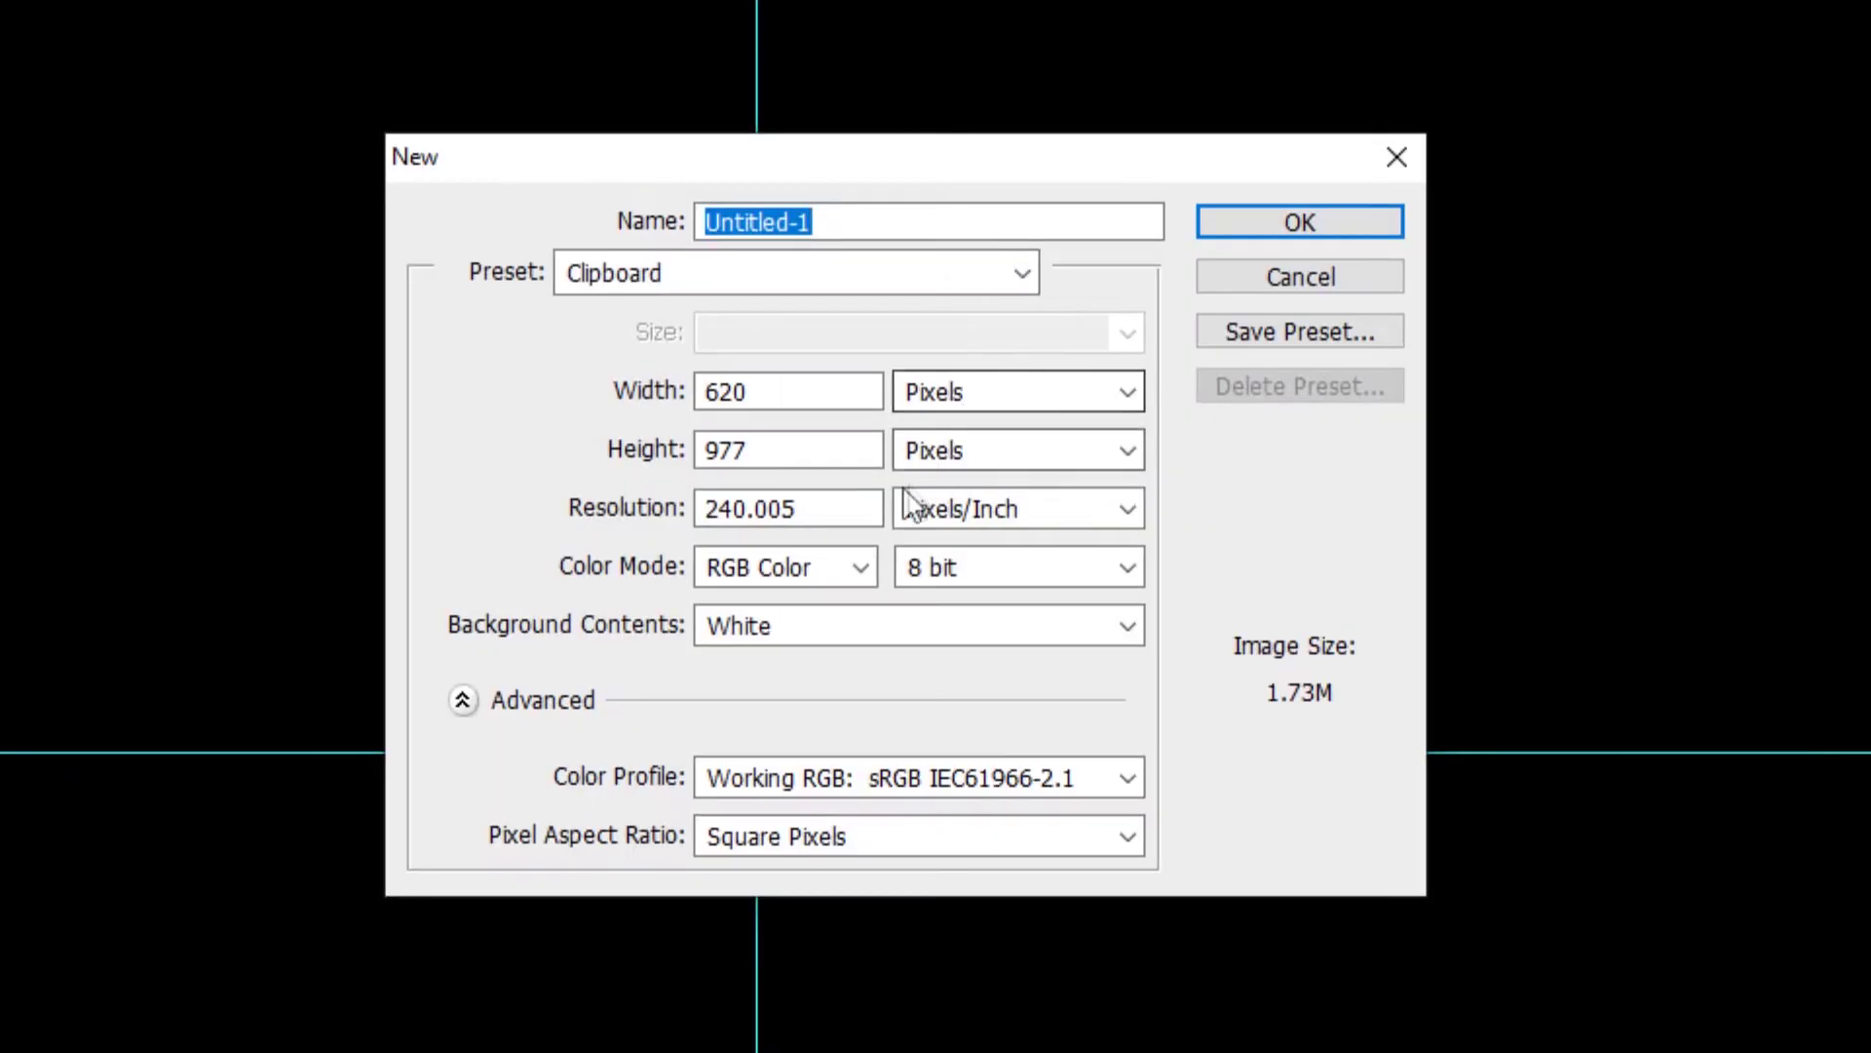
pyautogui.click(957, 456)
pyautogui.click(956, 518)
pyautogui.click(816, 392)
pyautogui.doubleClick(817, 391)
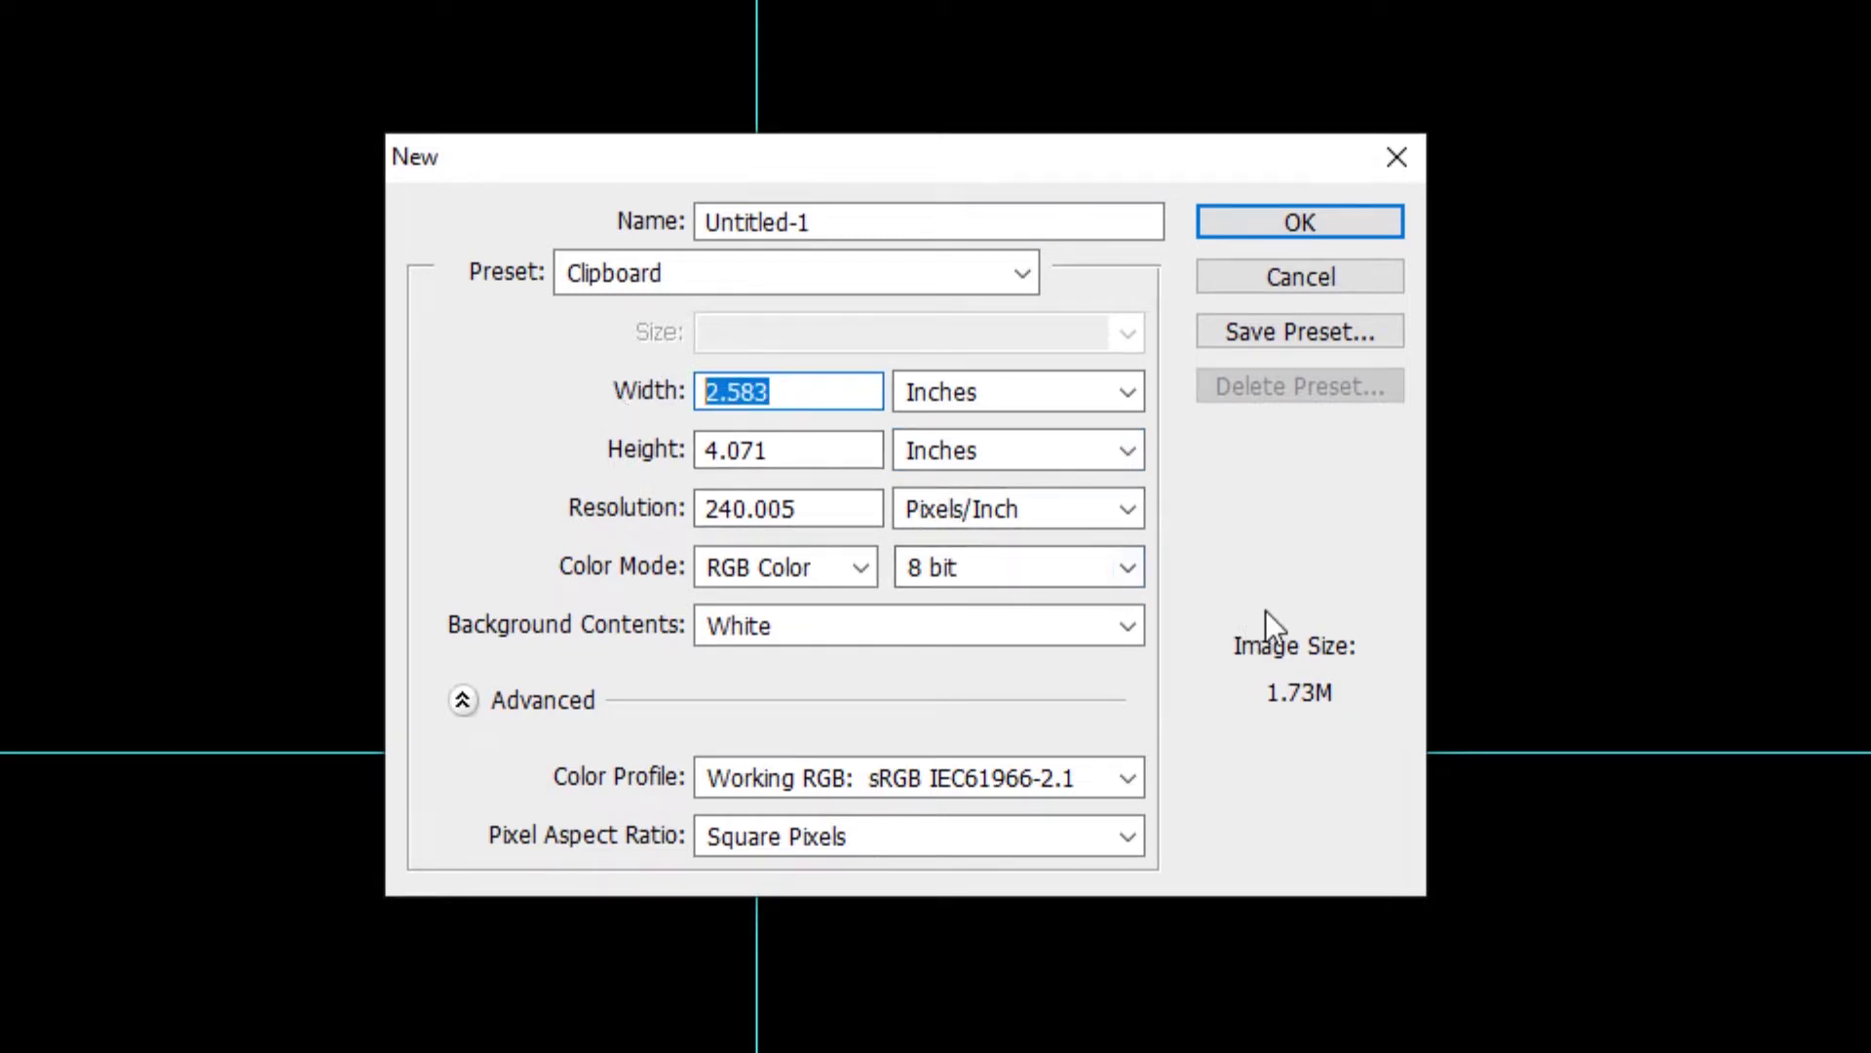
pyautogui.write('2')
pyautogui.moveTo(815, 447); pyautogui.dragTo(567, 434)
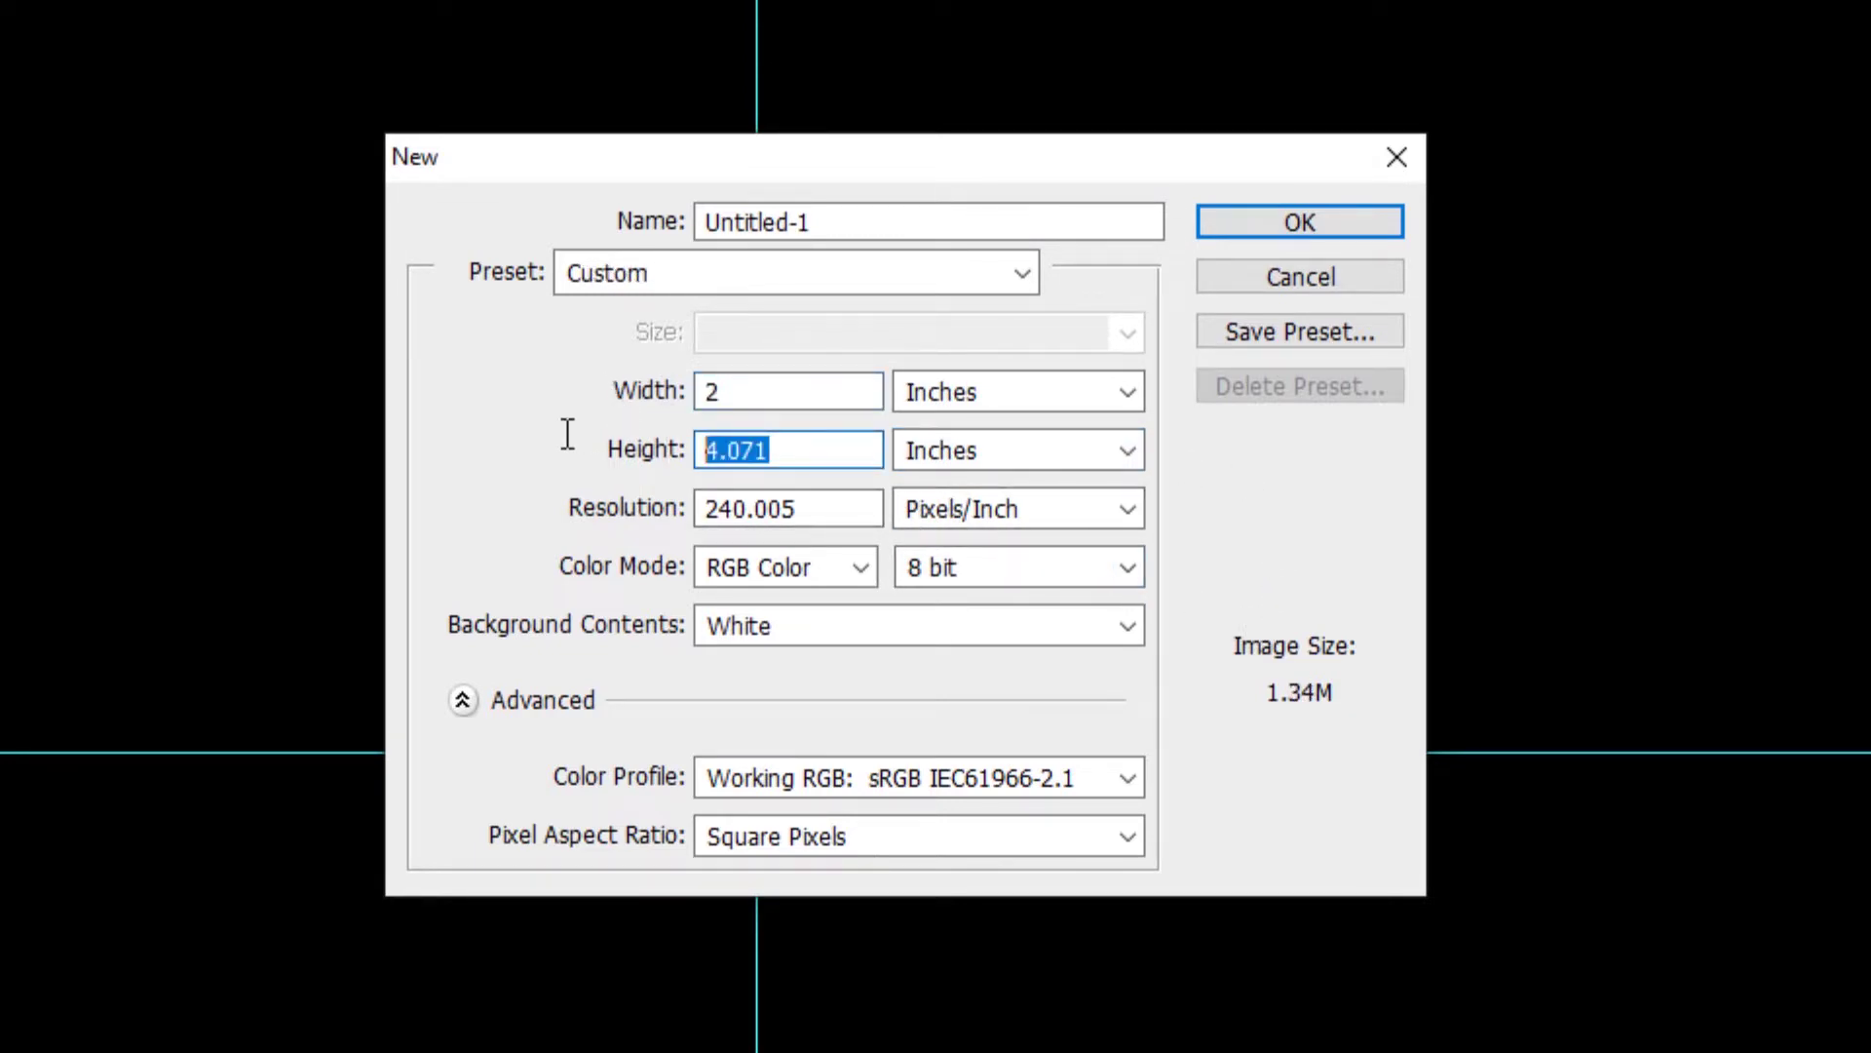
pyautogui.write('3')
pyautogui.moveTo(878, 504); pyautogui.dragTo(577, 514)
pyautogui.write('240')
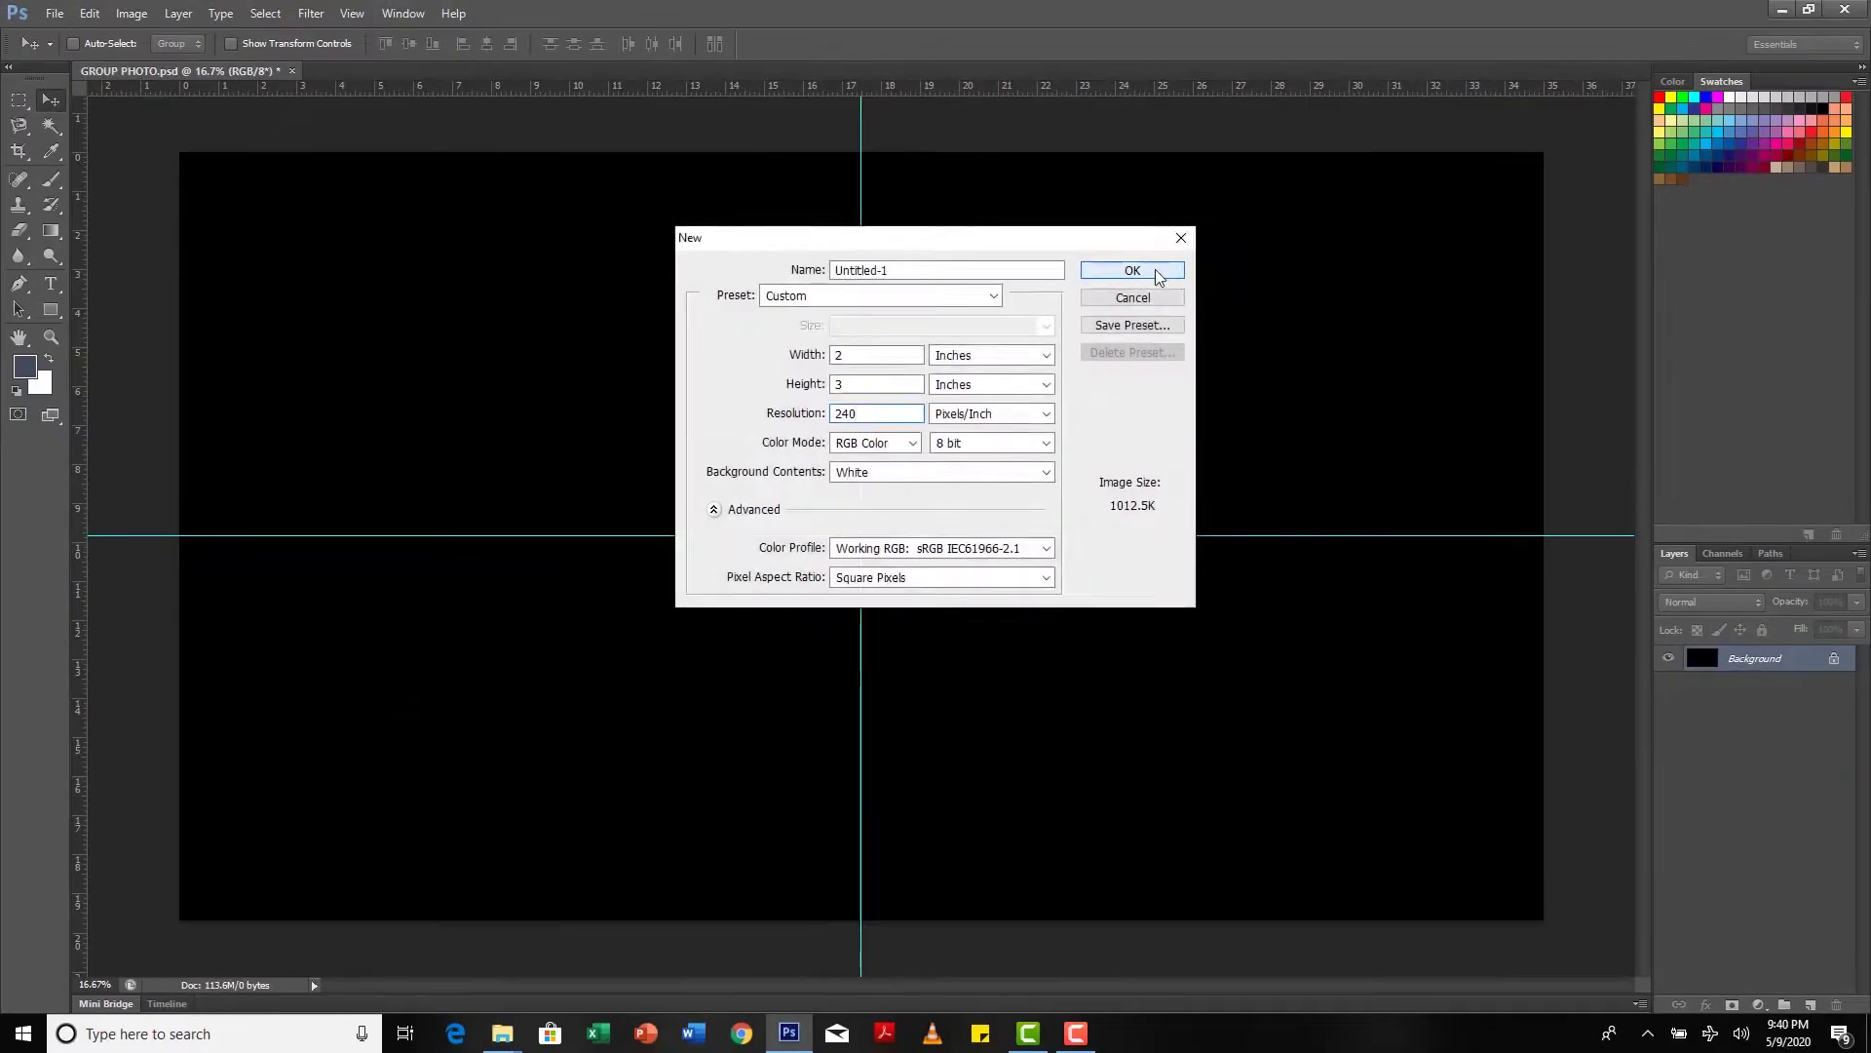
pyautogui.click(1316, 229)
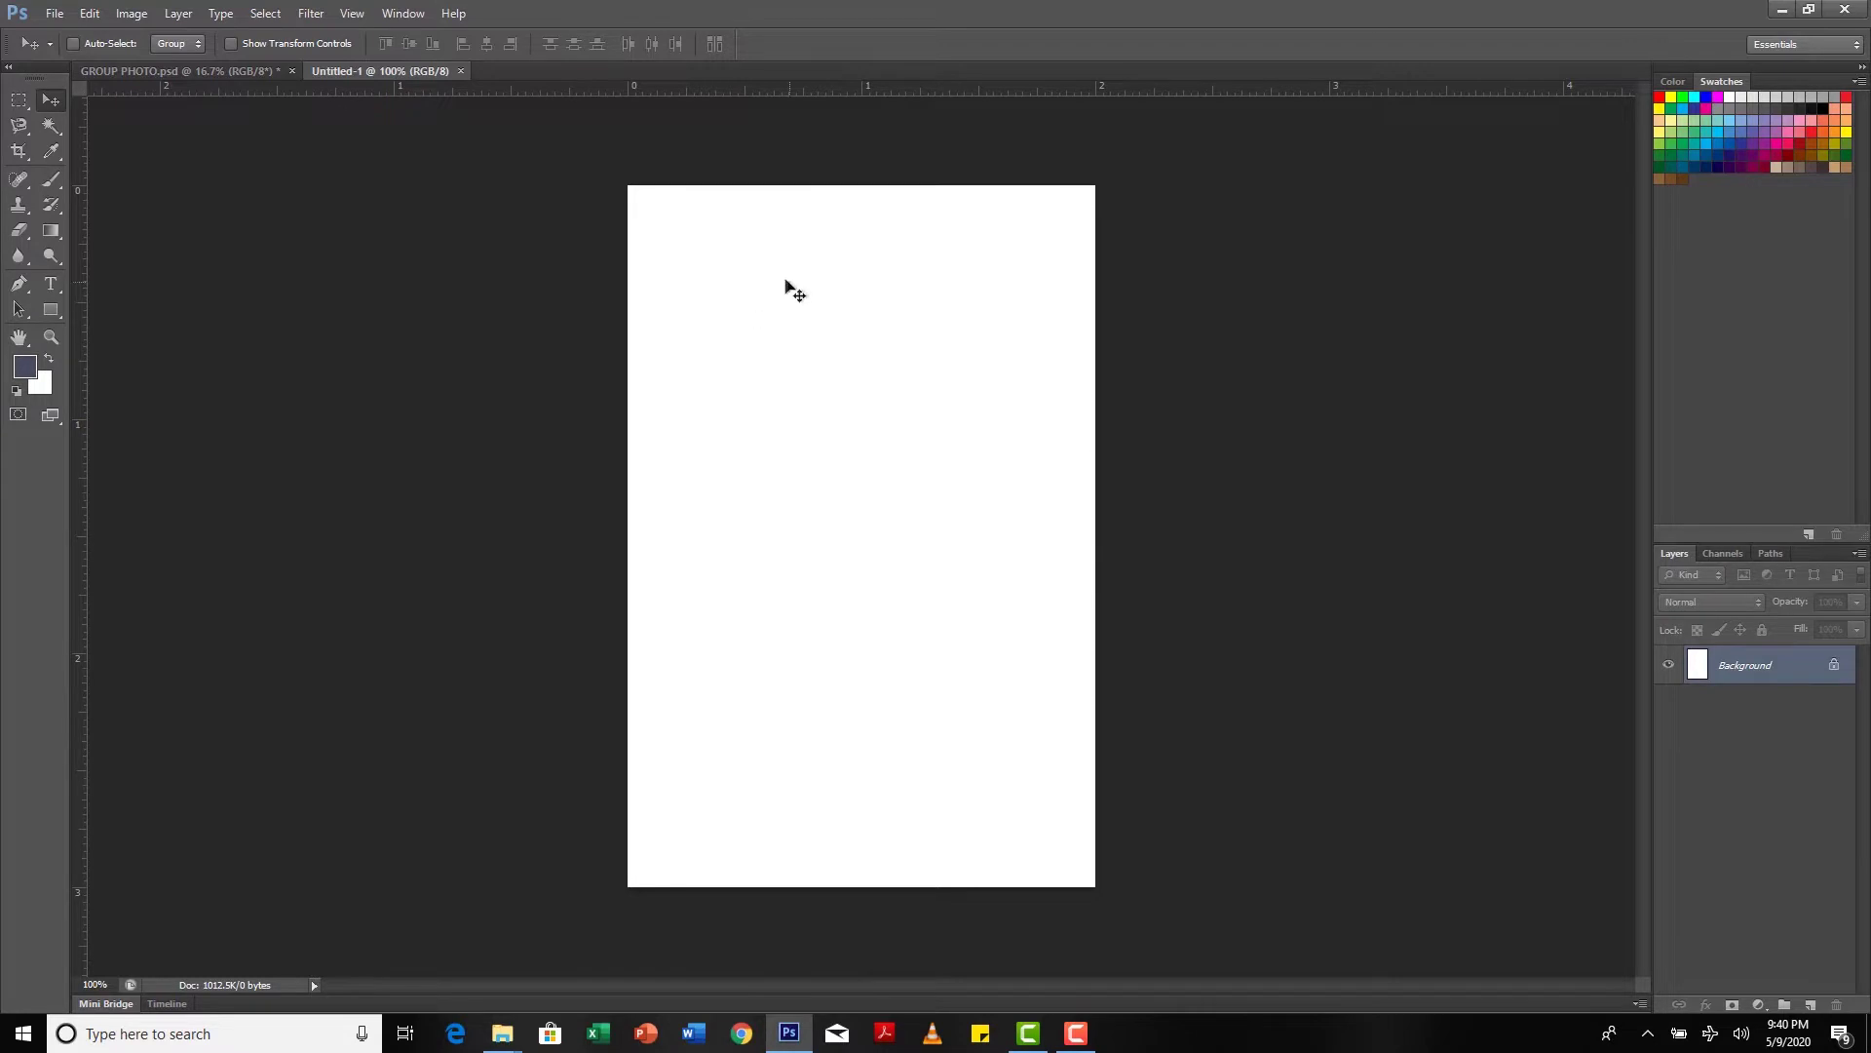
# Step: Bring IMG_7660.jpg from the GROUP PHOTO folder into Photoshop and open it from Camera Raw with its settings unchanged
pyautogui.hotkey('alt', 'Tab')
pyautogui.press('Tab')
pyautogui.press('Tab')
pyautogui.press('Tab')
pyautogui.press('Tab')
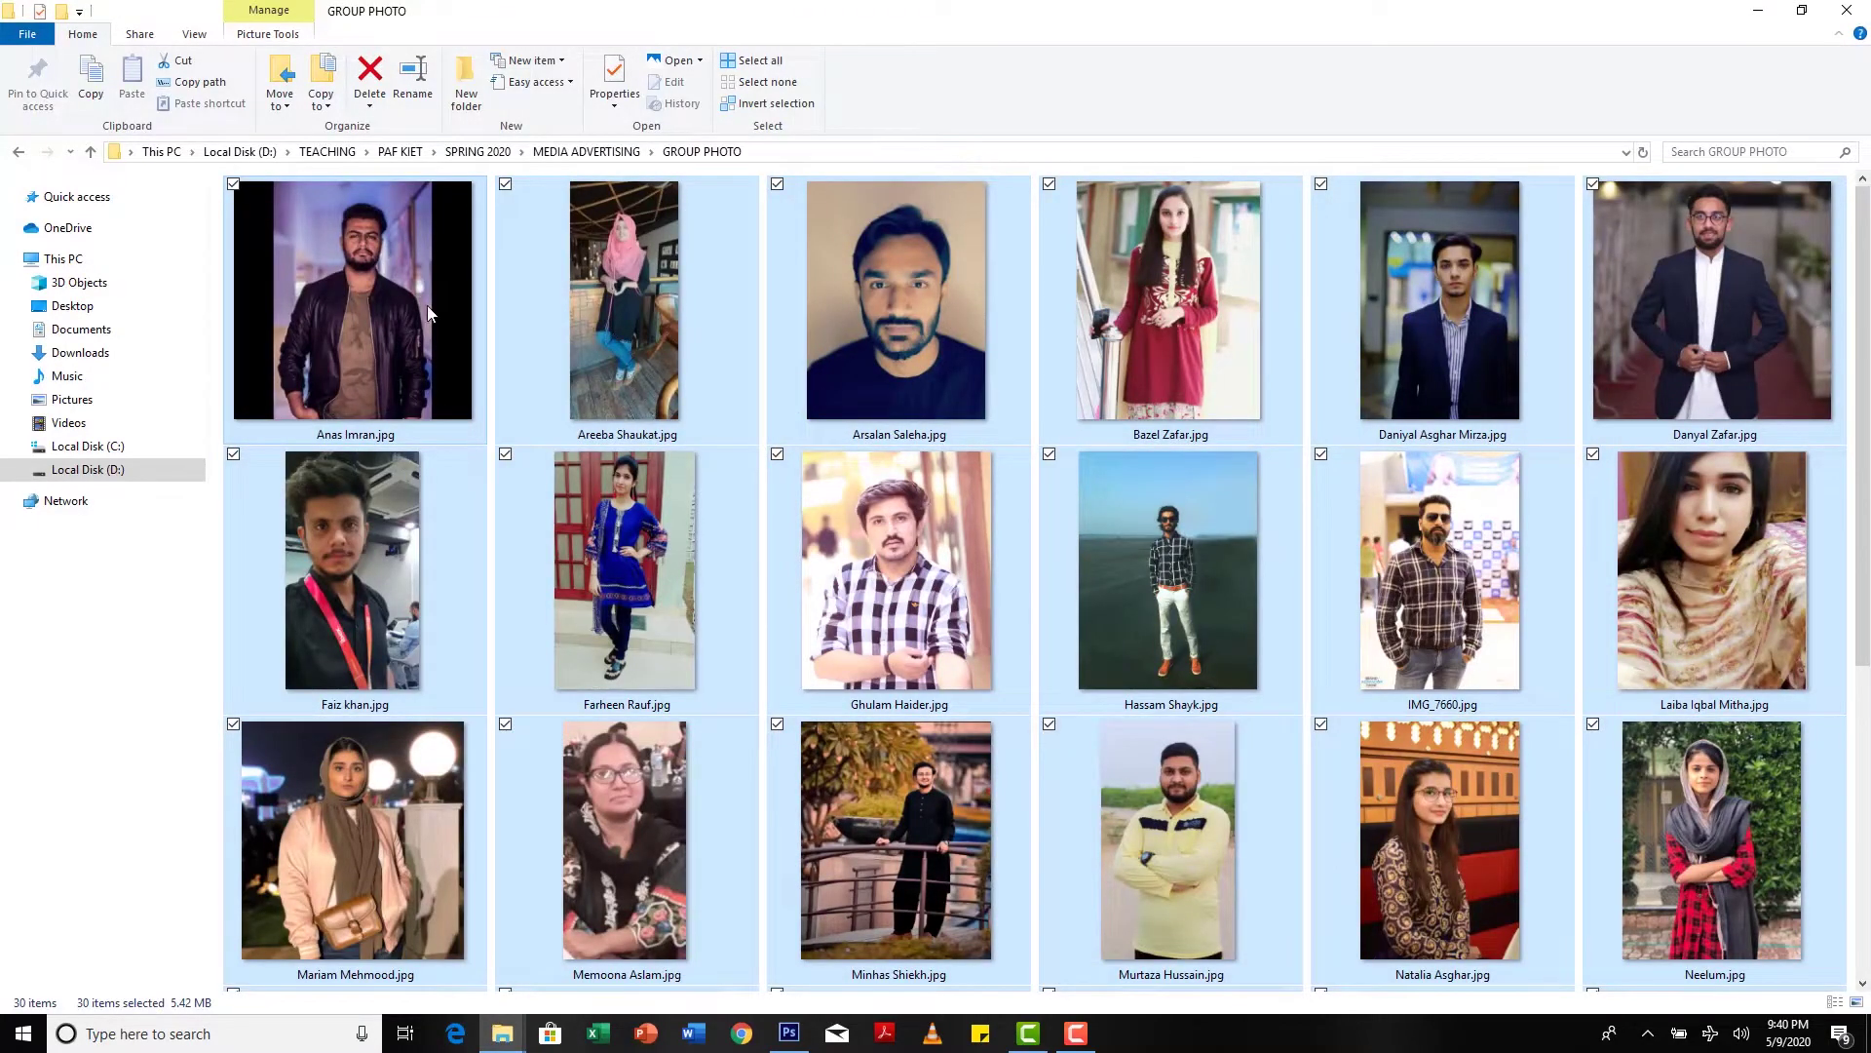
pyautogui.scroll(-5, 584, 380)
pyautogui.scroll(5, 554, 409)
pyautogui.click(1452, 565)
pyautogui.moveTo(839, 930); pyautogui.dragTo(1043, 32)
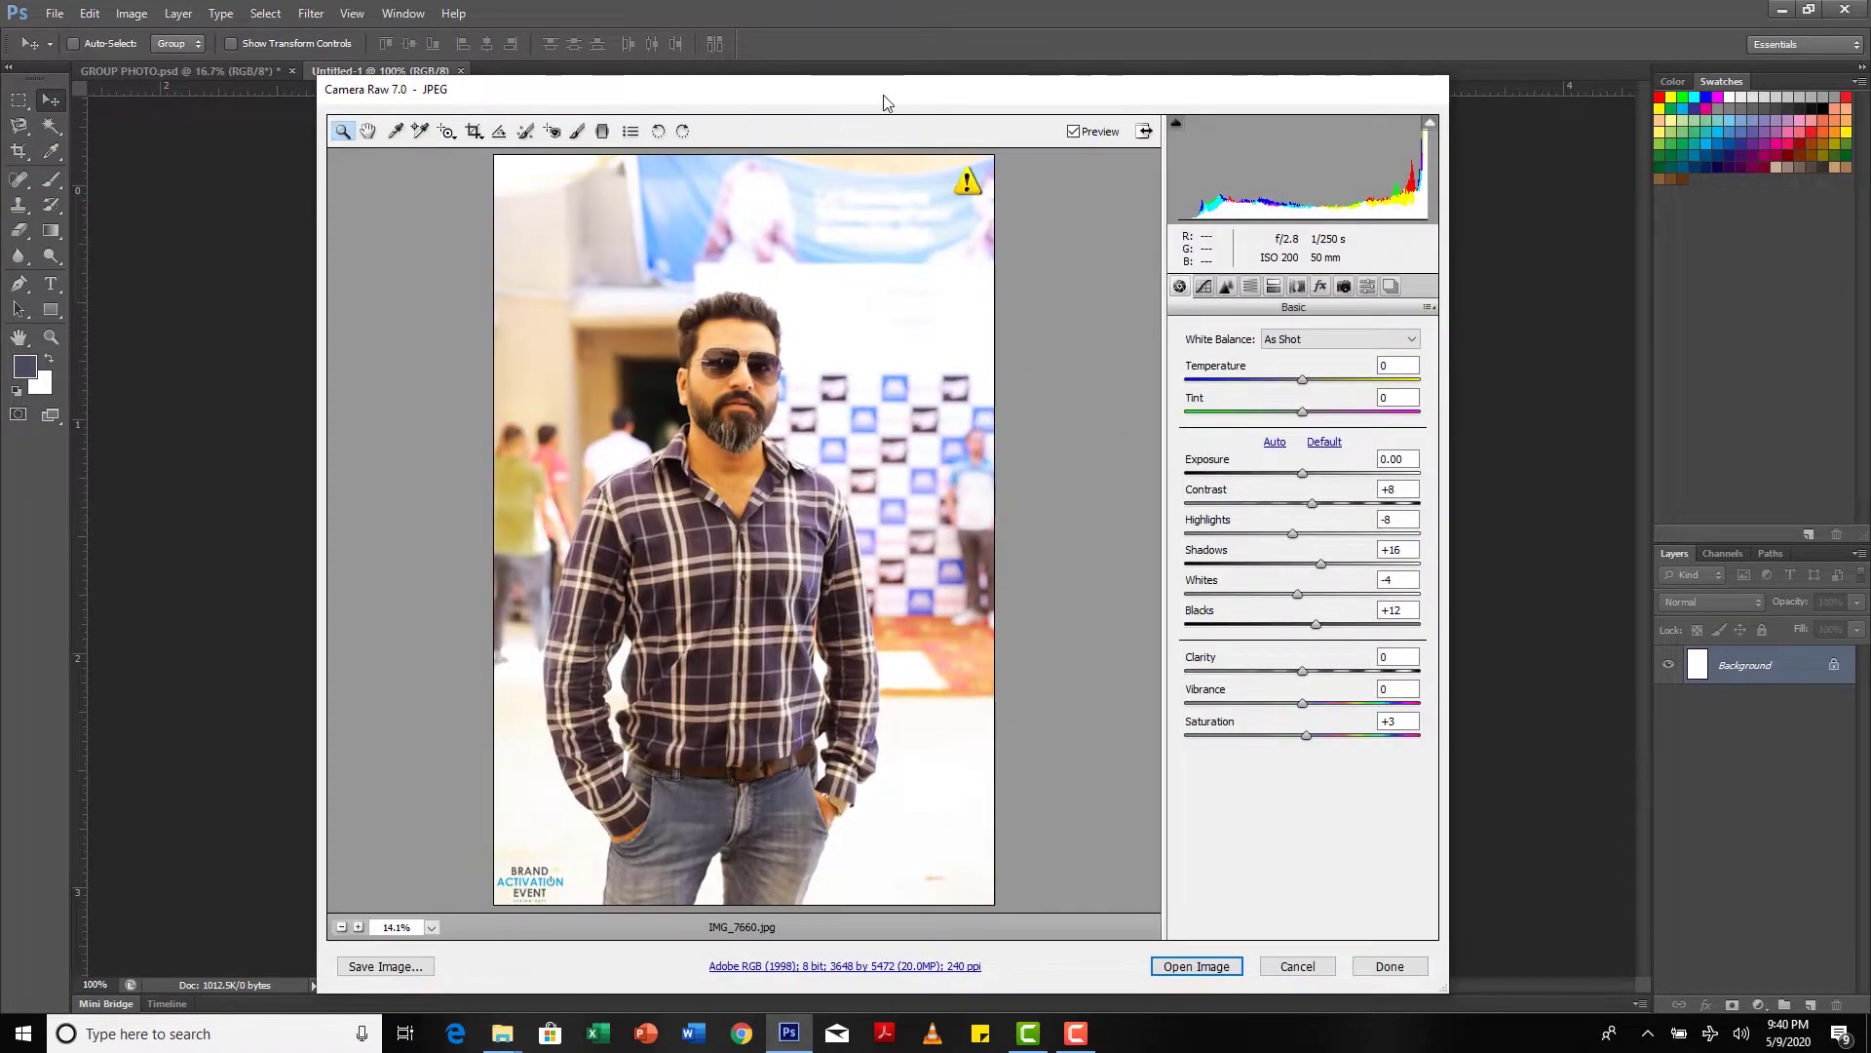
pyautogui.moveTo(881, 90); pyautogui.dragTo(1003, 82)
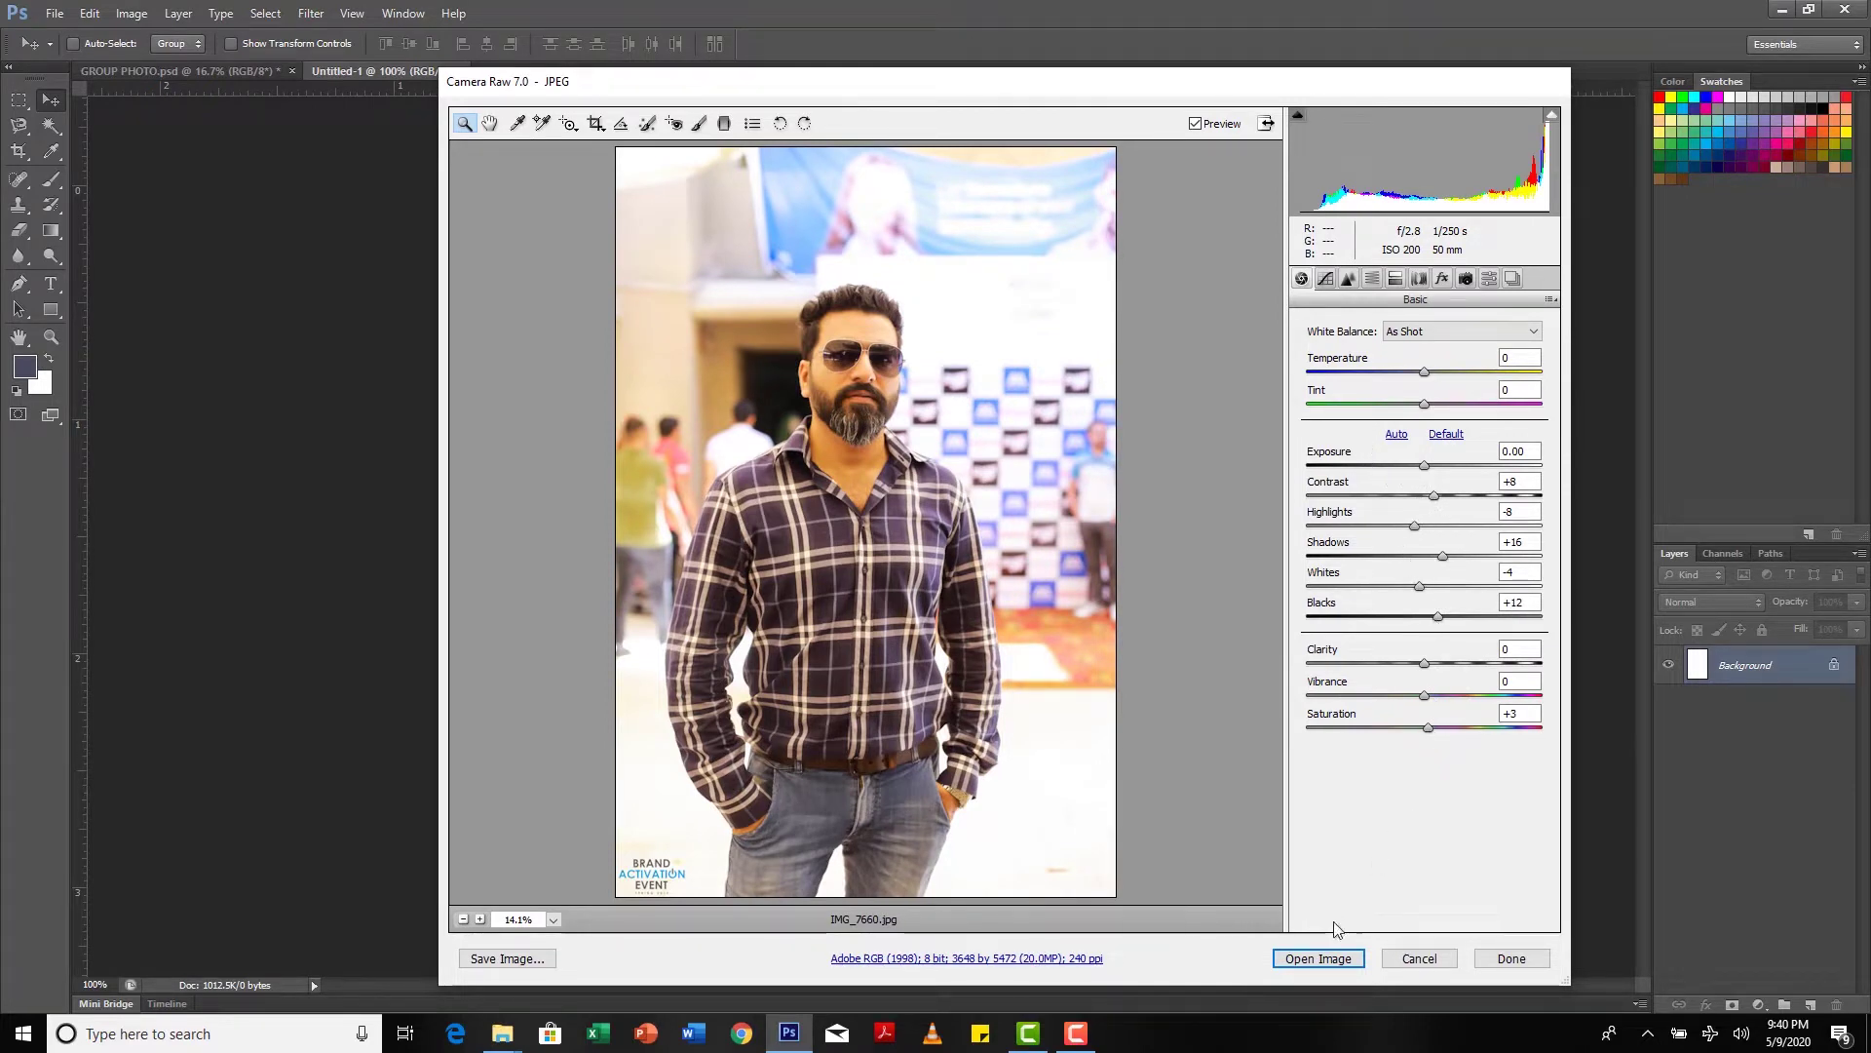
pyautogui.click(1326, 963)
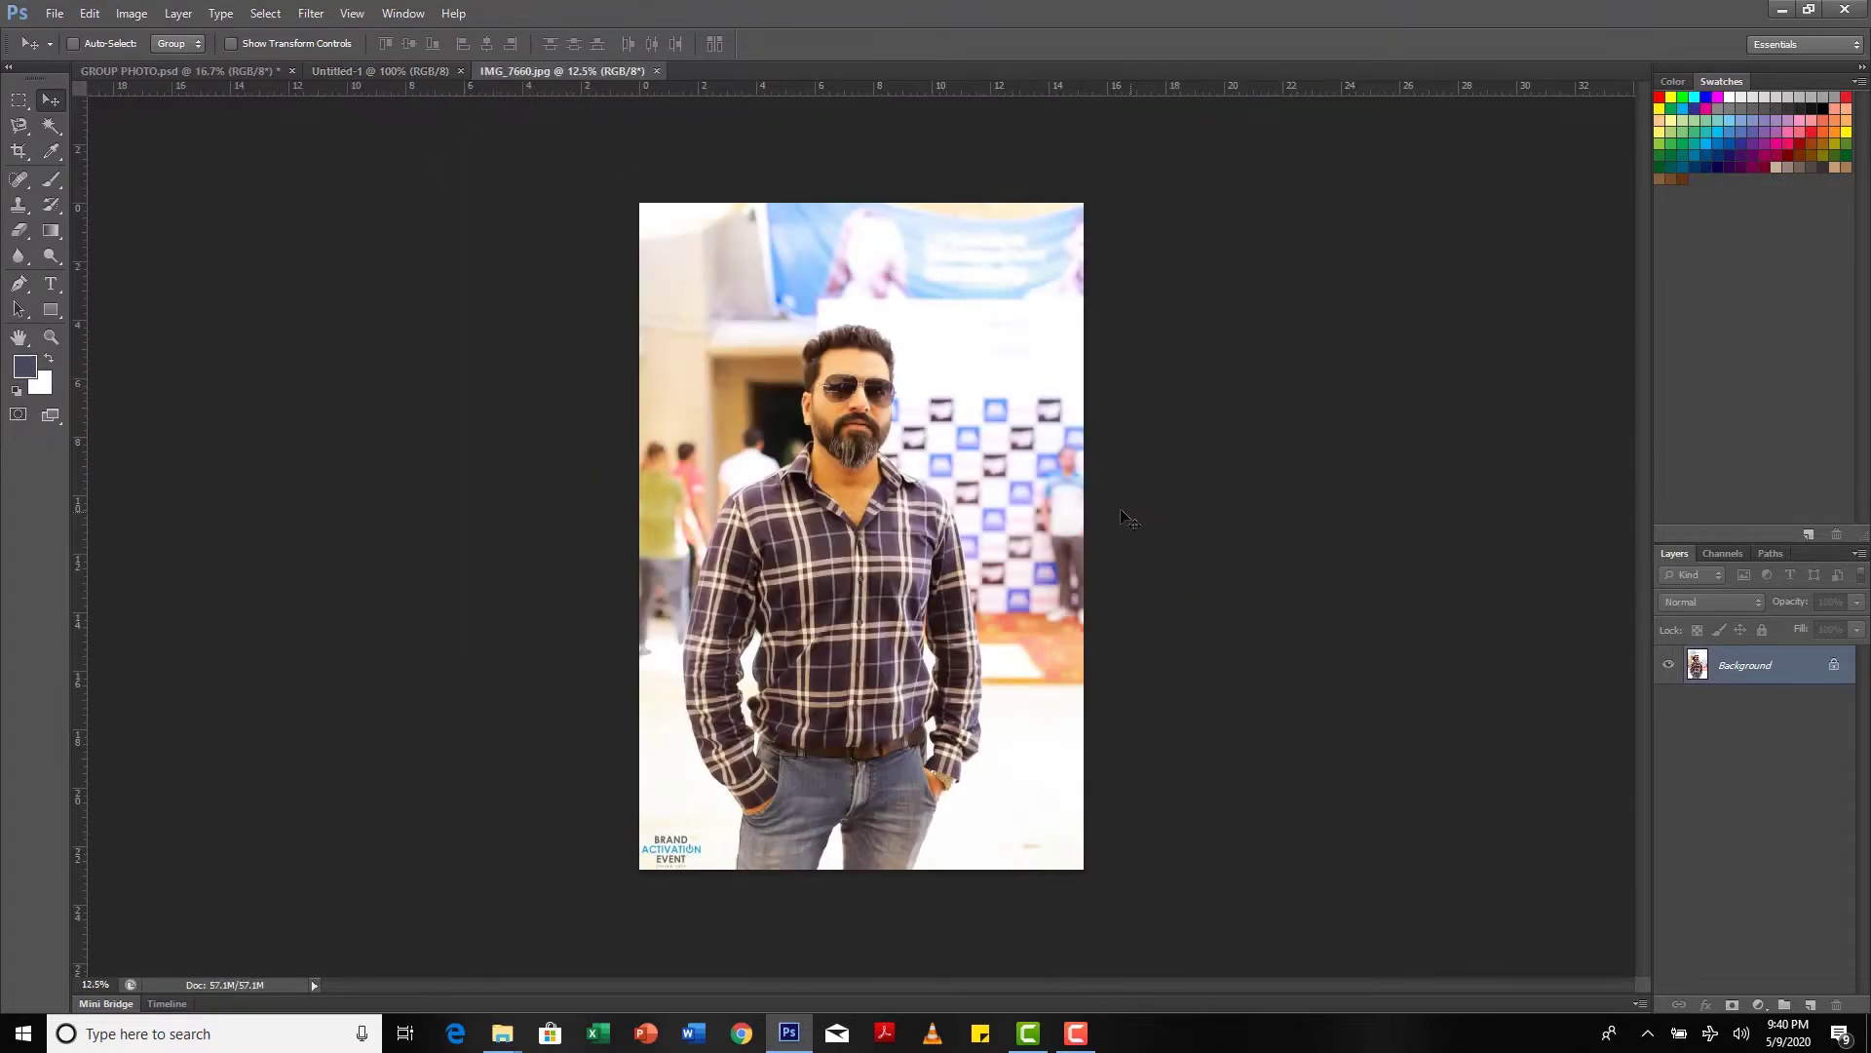
# Step: Copy the whole IMG_7660.jpg image and paste it into the blank 2 × 3 inch document
pyautogui.hotkey('ctrl', 'a')
pyautogui.click(413, 69)
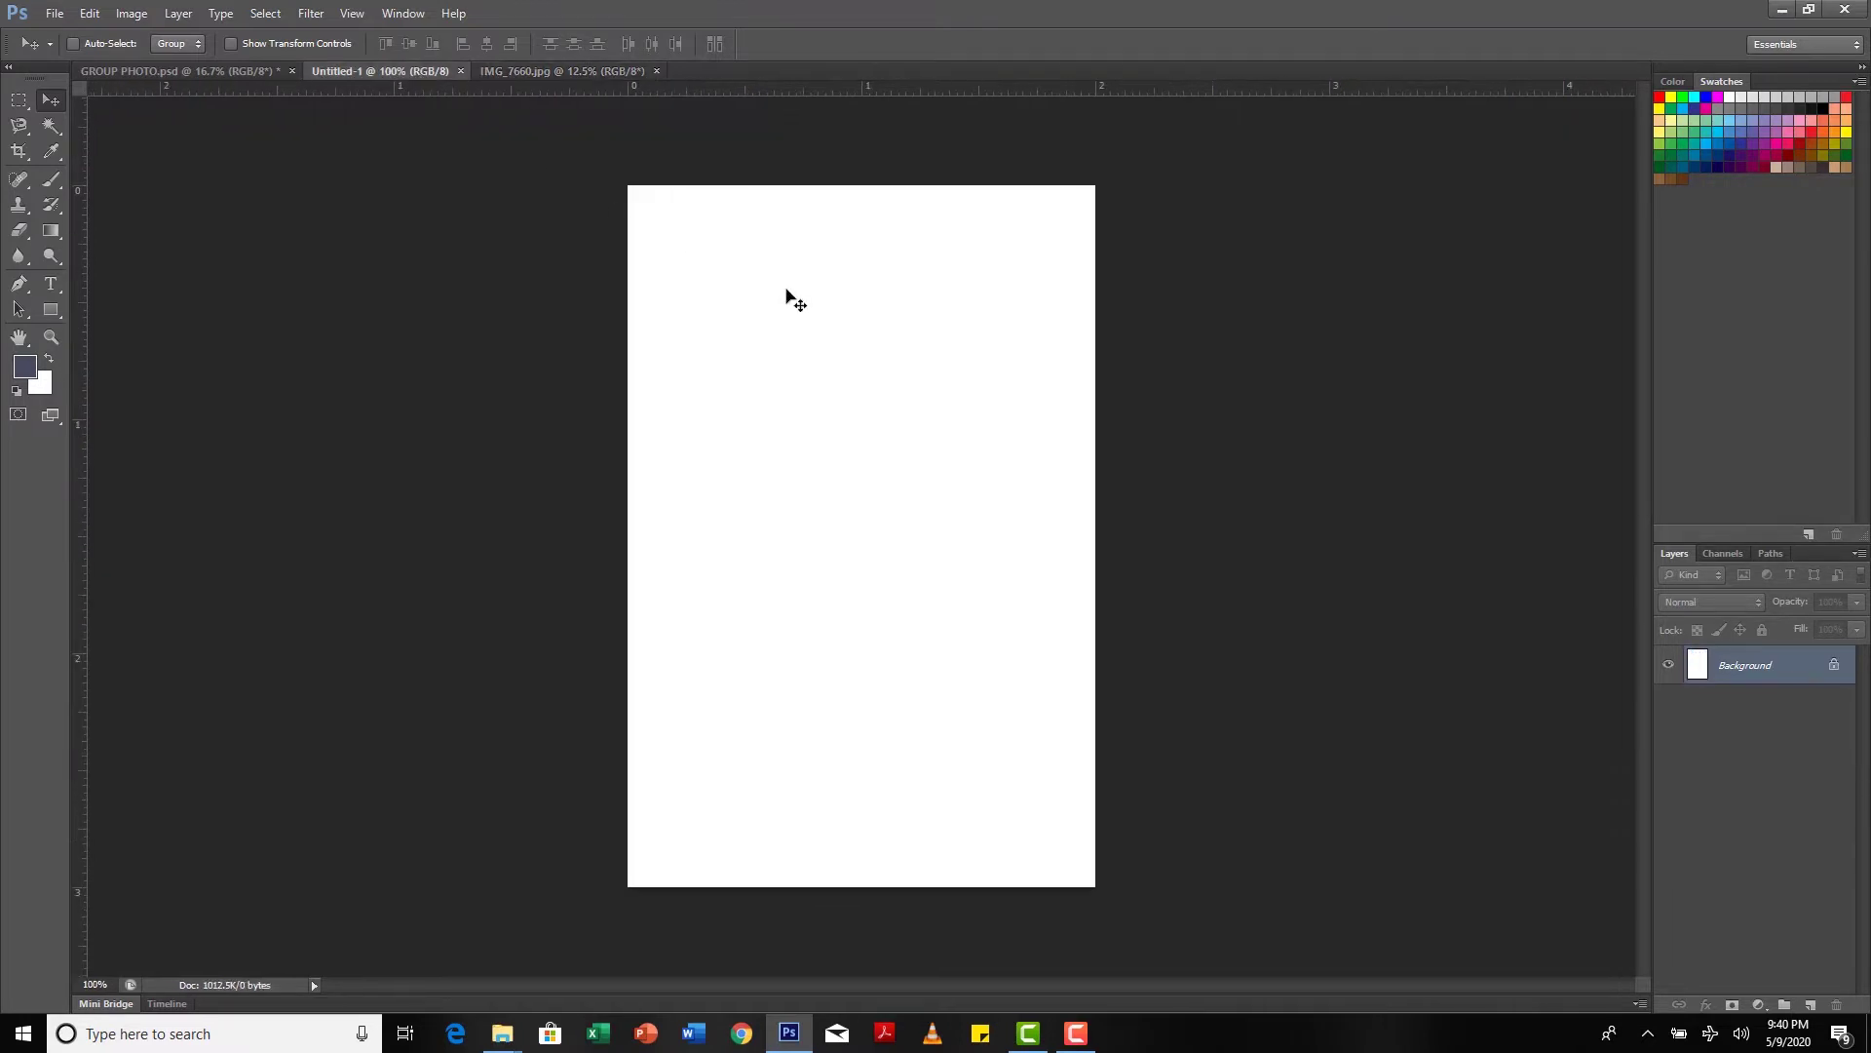
pyautogui.hotkey('ctrl', 'v')
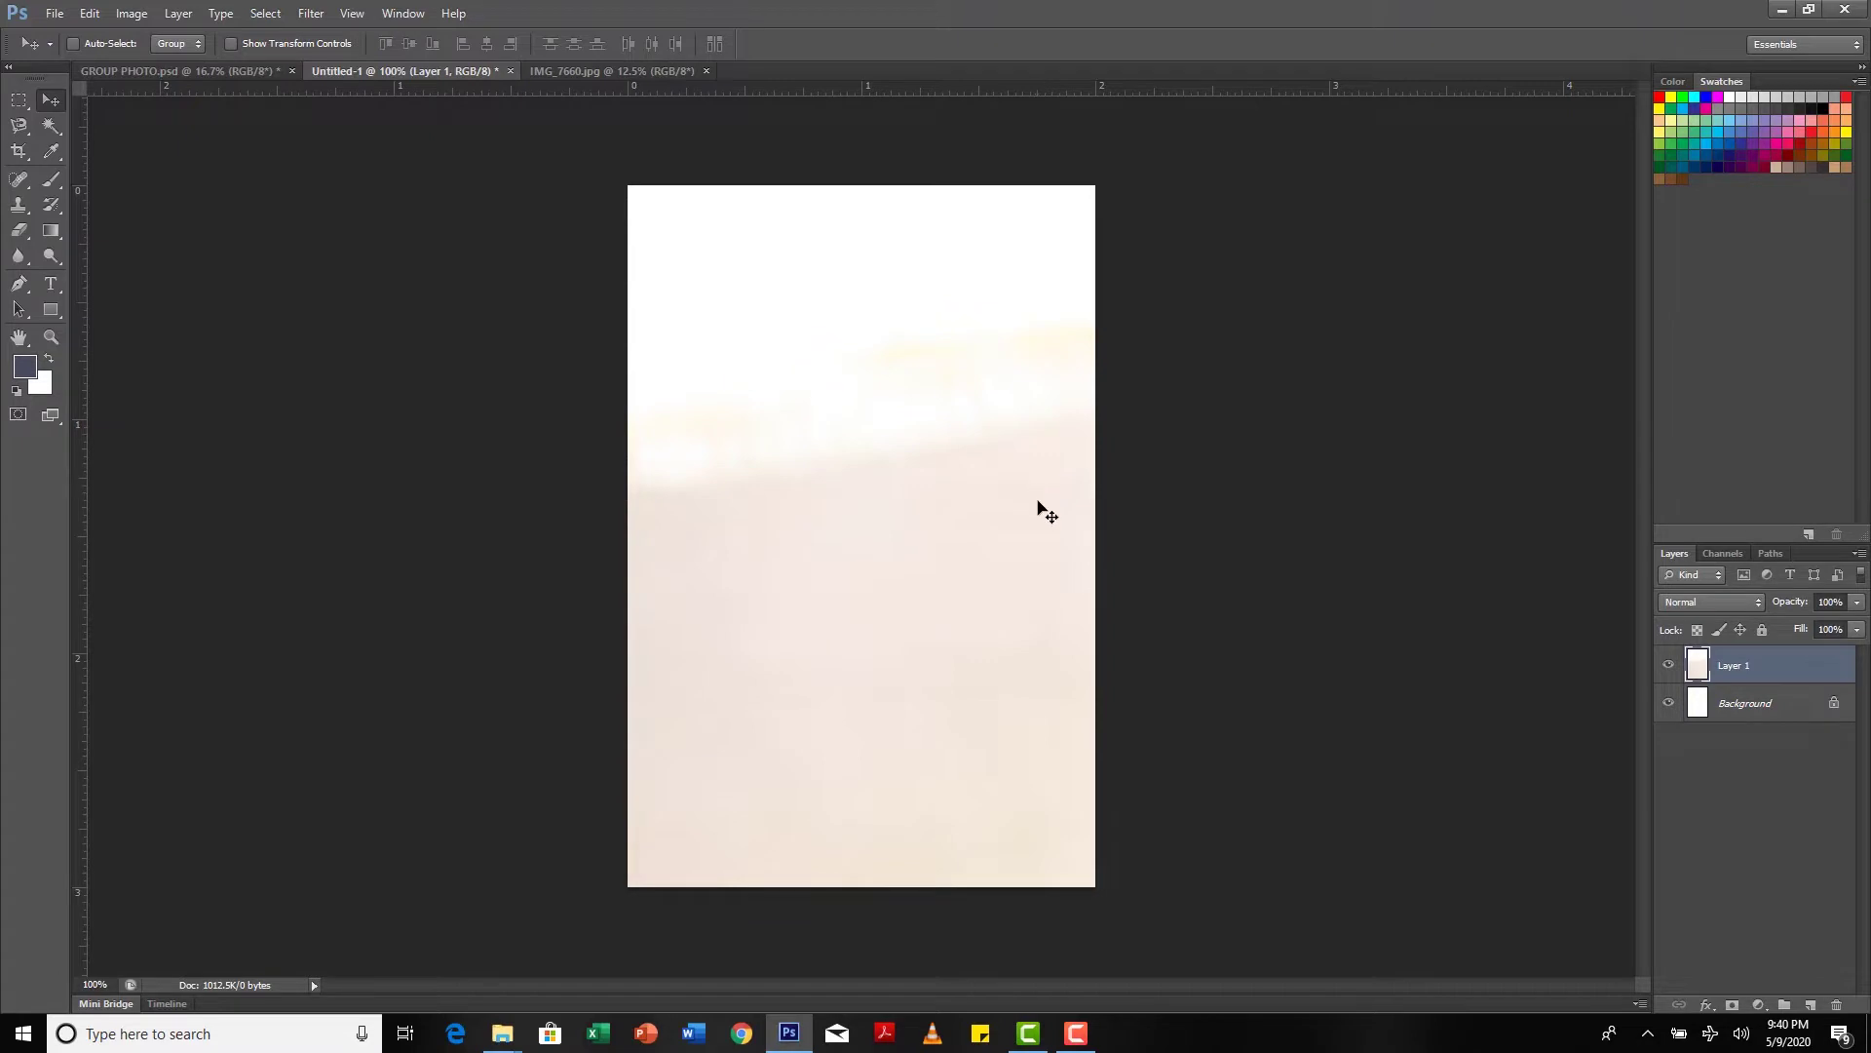
# Step: Scale the pasted portrait to about 20% and position it so the man's upper body fills the canvas
pyautogui.hotkey('ctrl', 't')
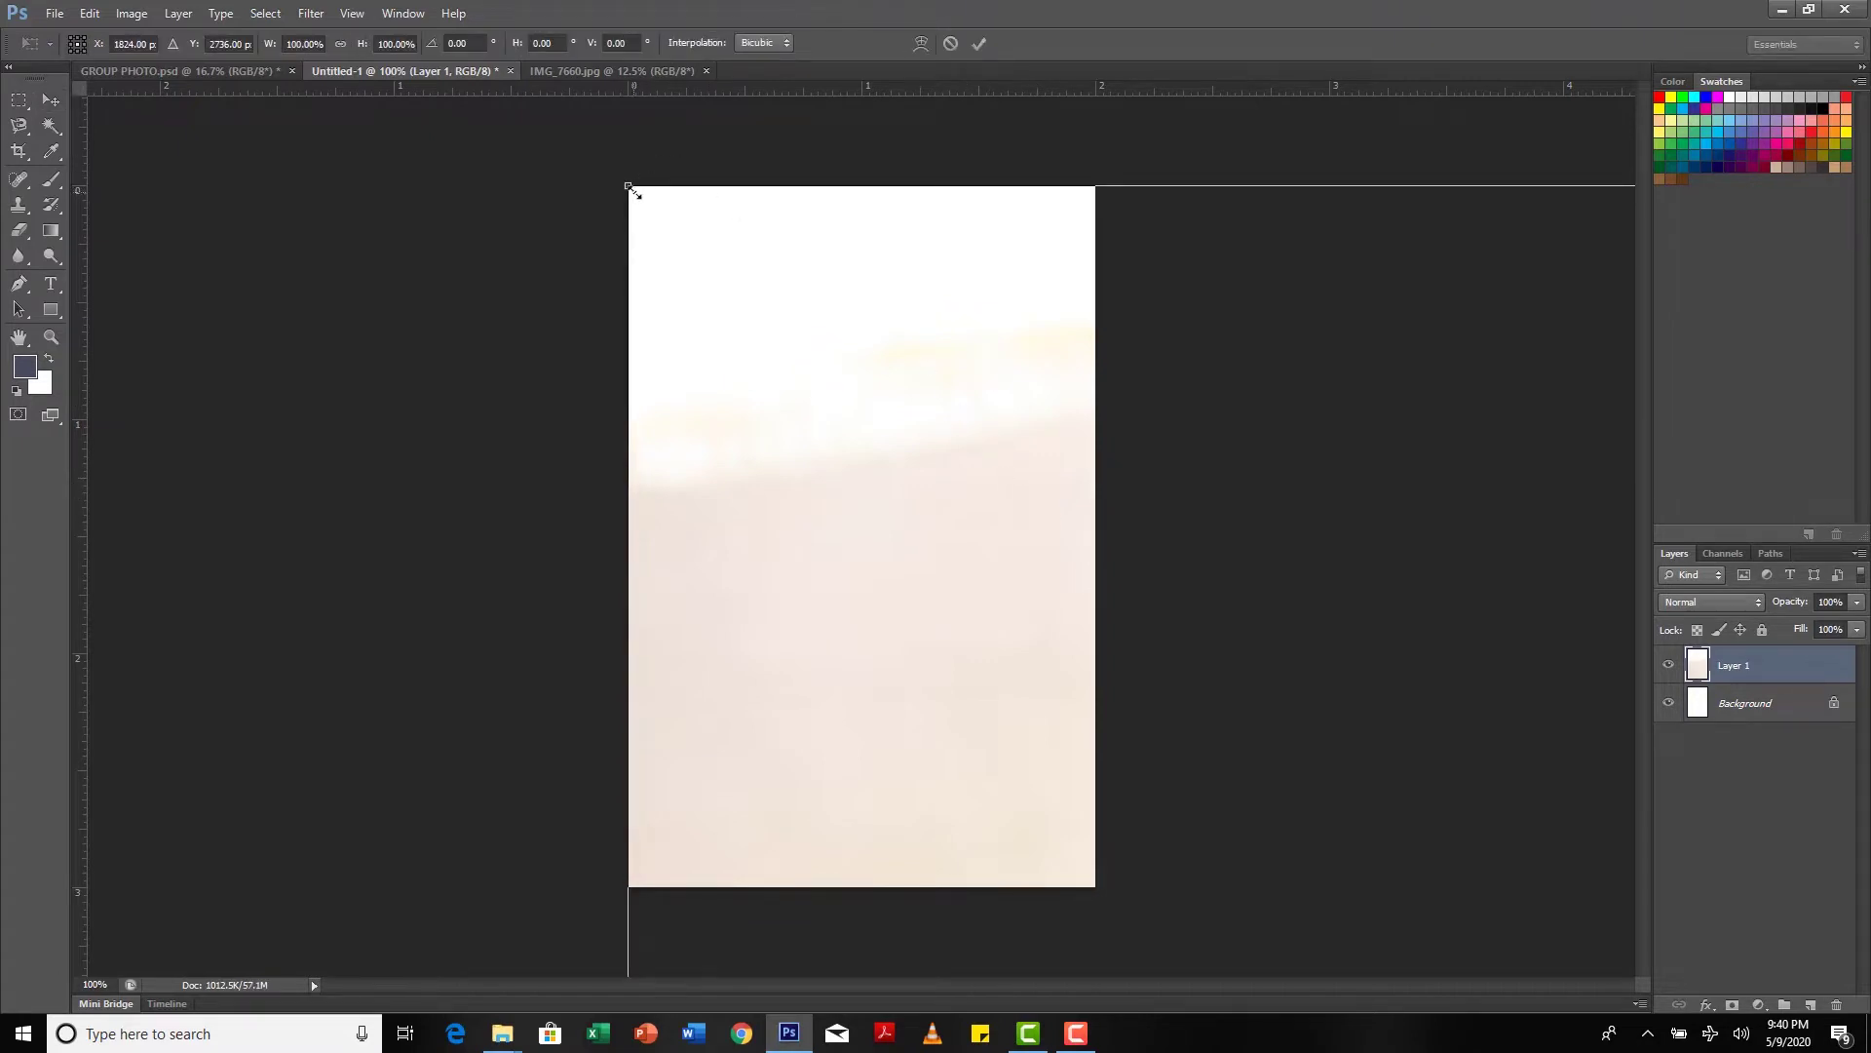
pyautogui.moveTo(778, 292); pyautogui.dragTo(677, 543)
pyautogui.hotkey('ctrl', '0')
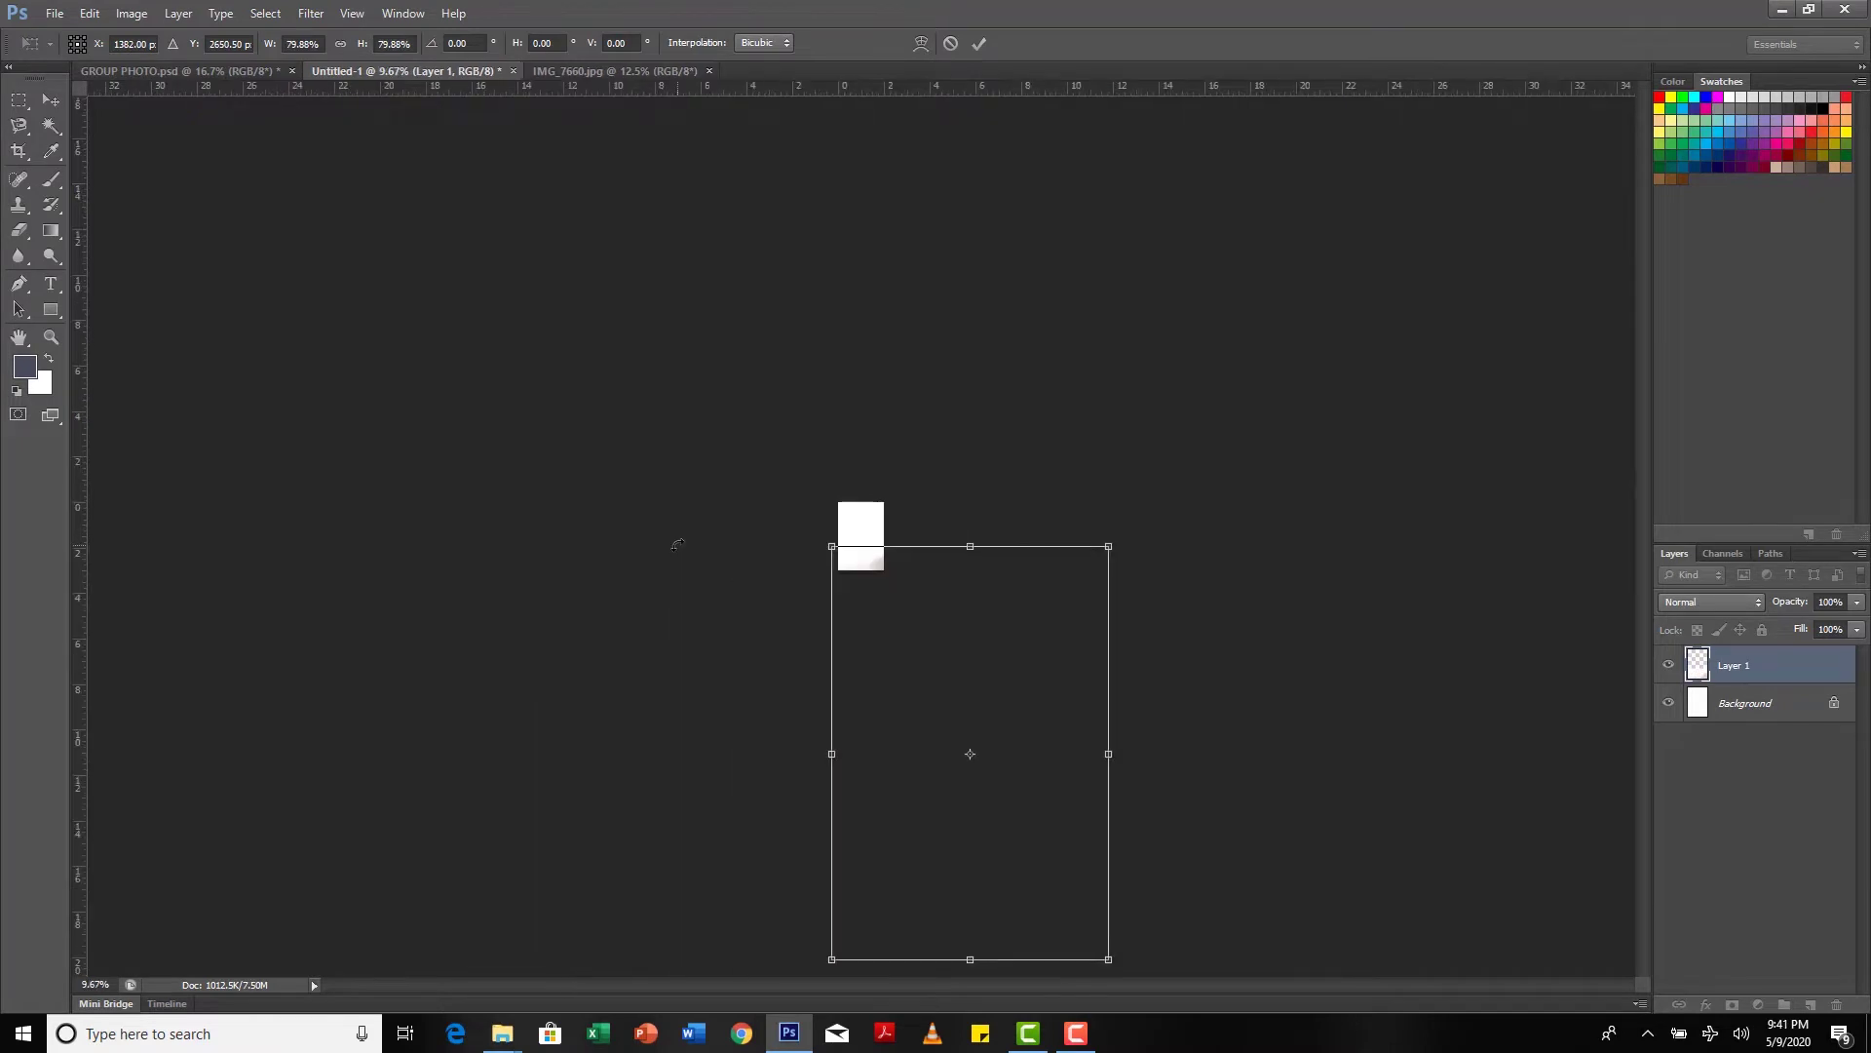
pyautogui.moveTo(1102, 956); pyautogui.dragTo(942, 569)
pyautogui.hotkey('ctrl', '0')
pyautogui.moveTo(1120, 906); pyautogui.dragTo(1107, 868)
pyautogui.moveTo(973, 704); pyautogui.dragTo(990, 708)
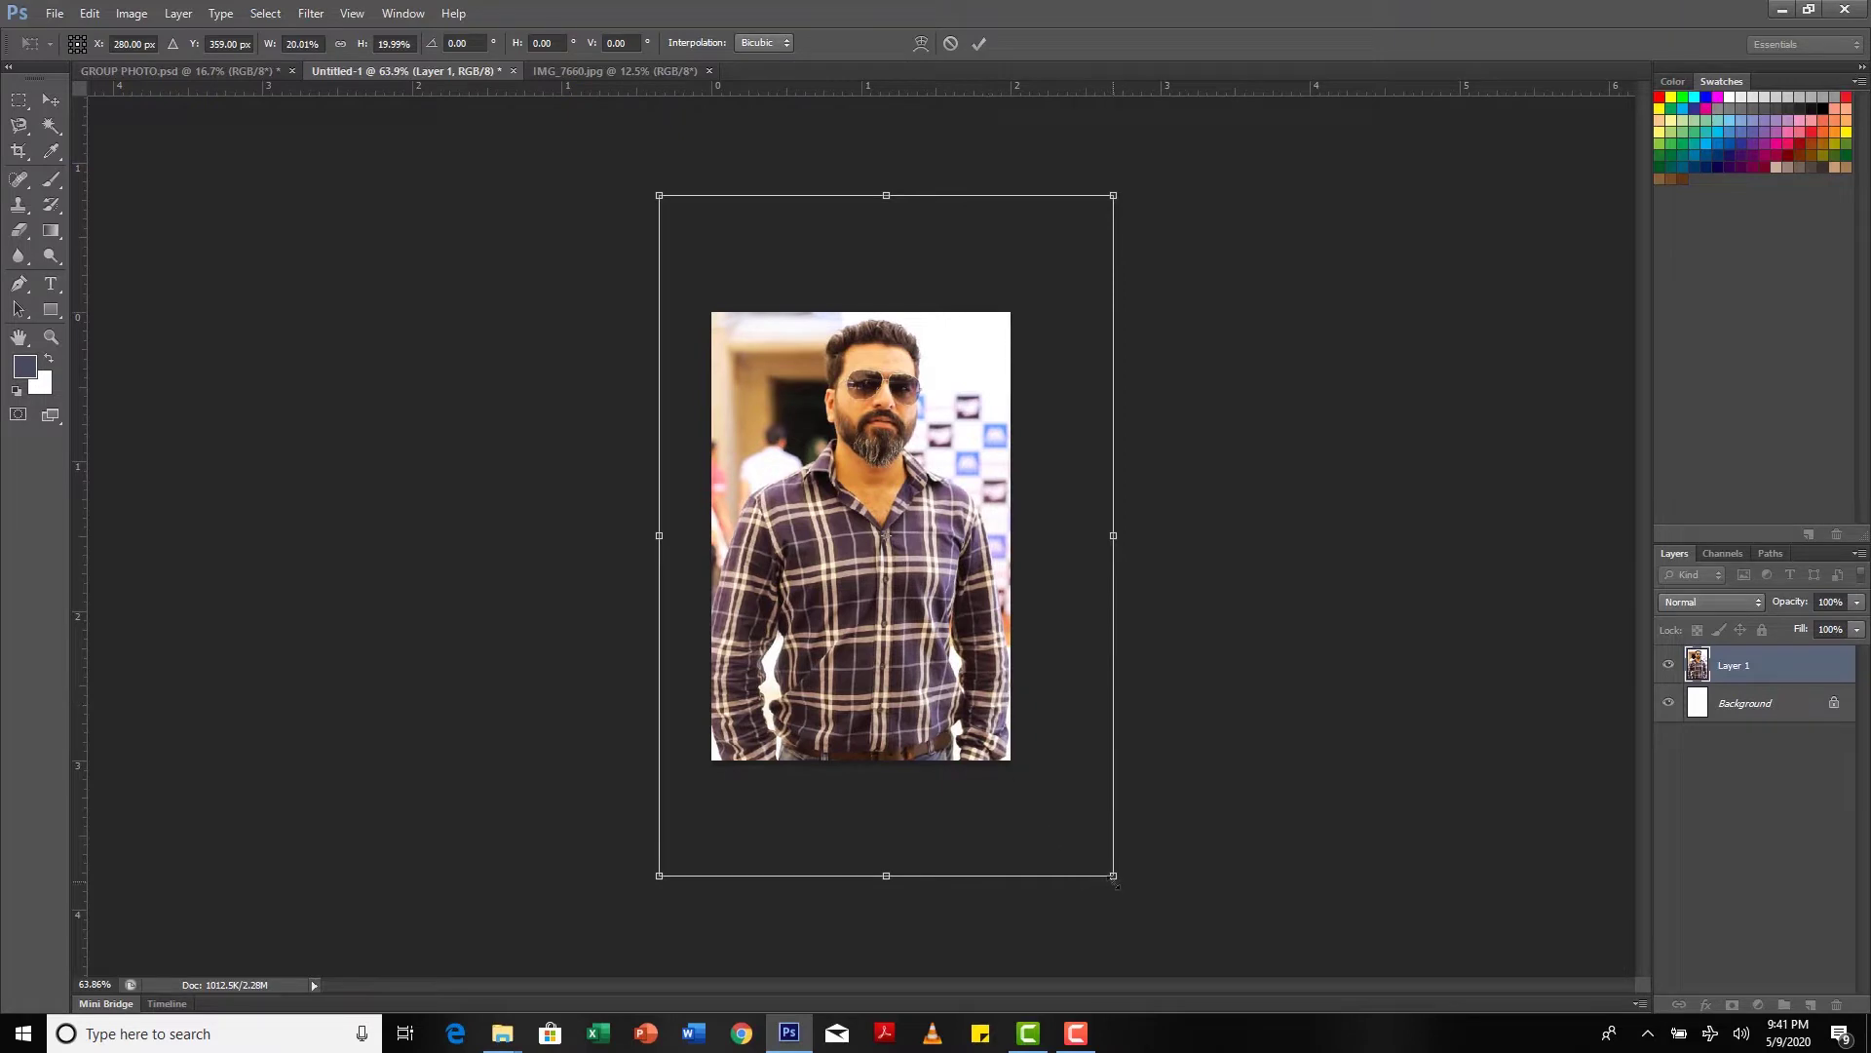
pyautogui.press('Return')
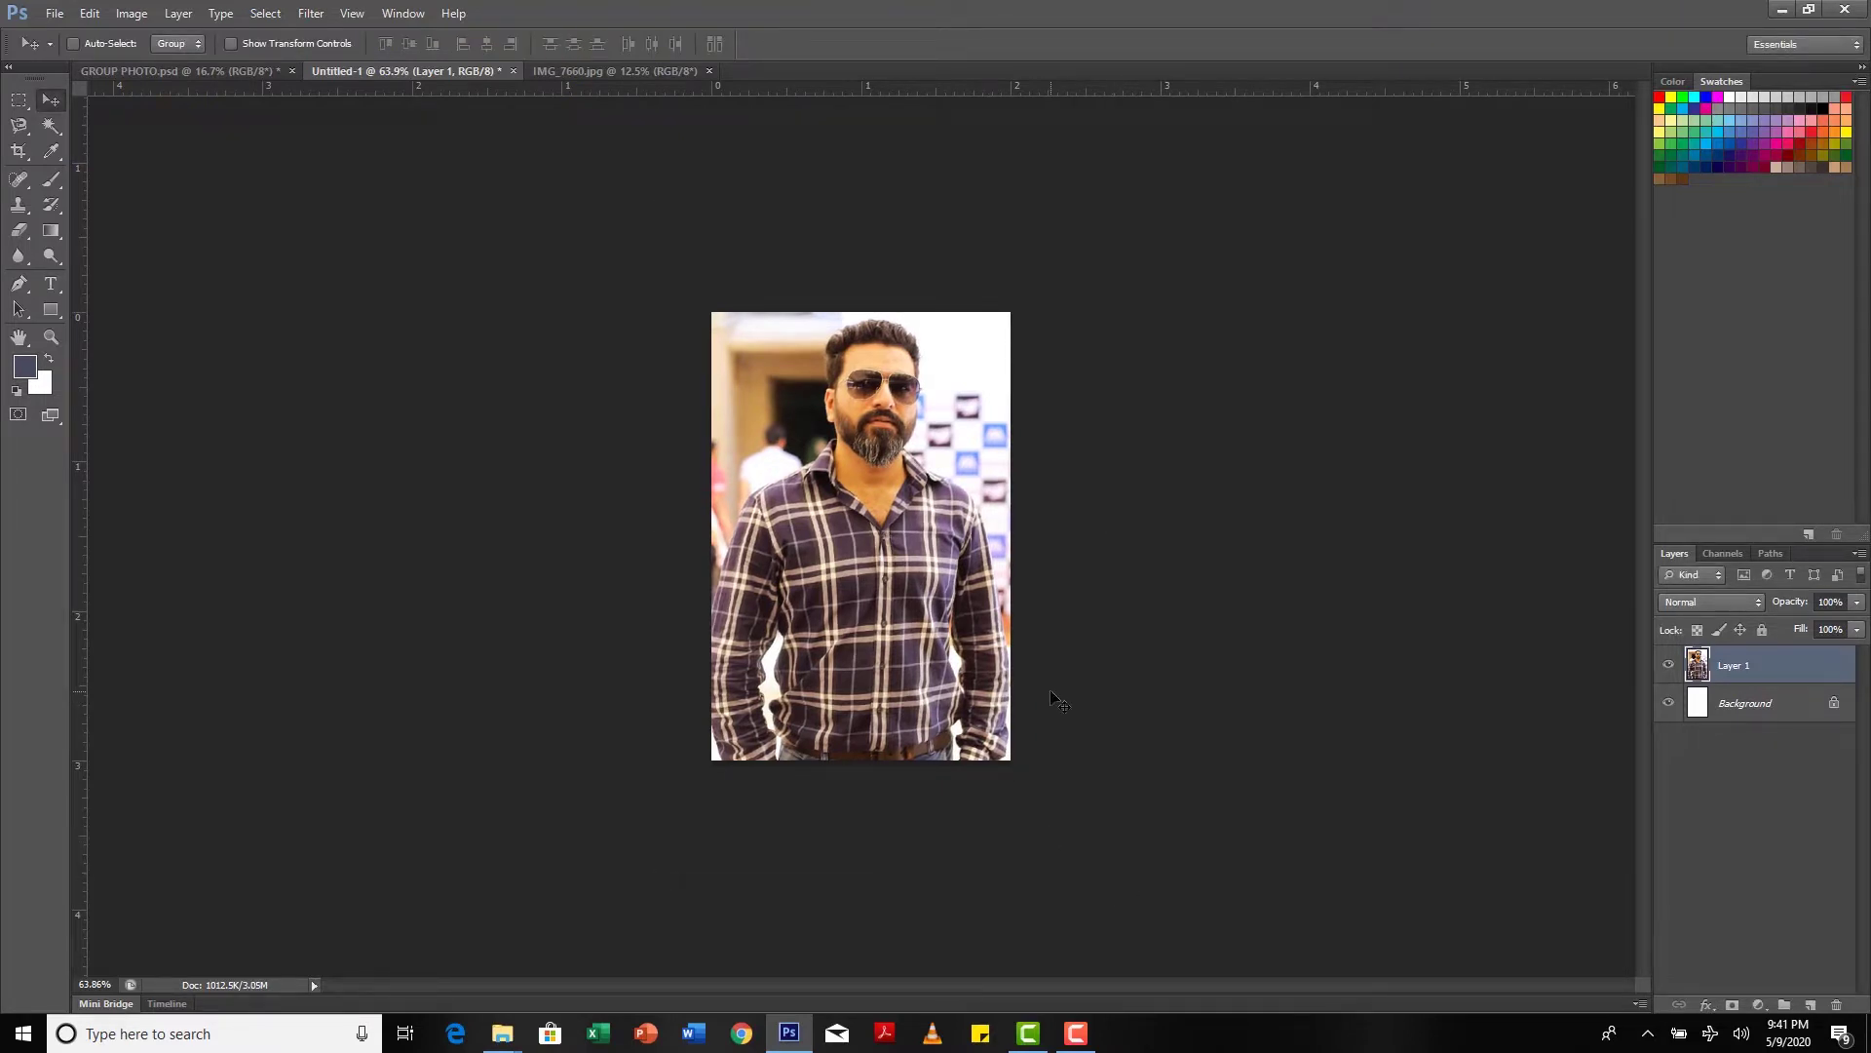
# Step: Copy the framed 2 × 3 inch portrait and paste it into GROUP PHOTO.psd
pyautogui.hotkey('ctrl', 'a')
pyautogui.click(248, 72)
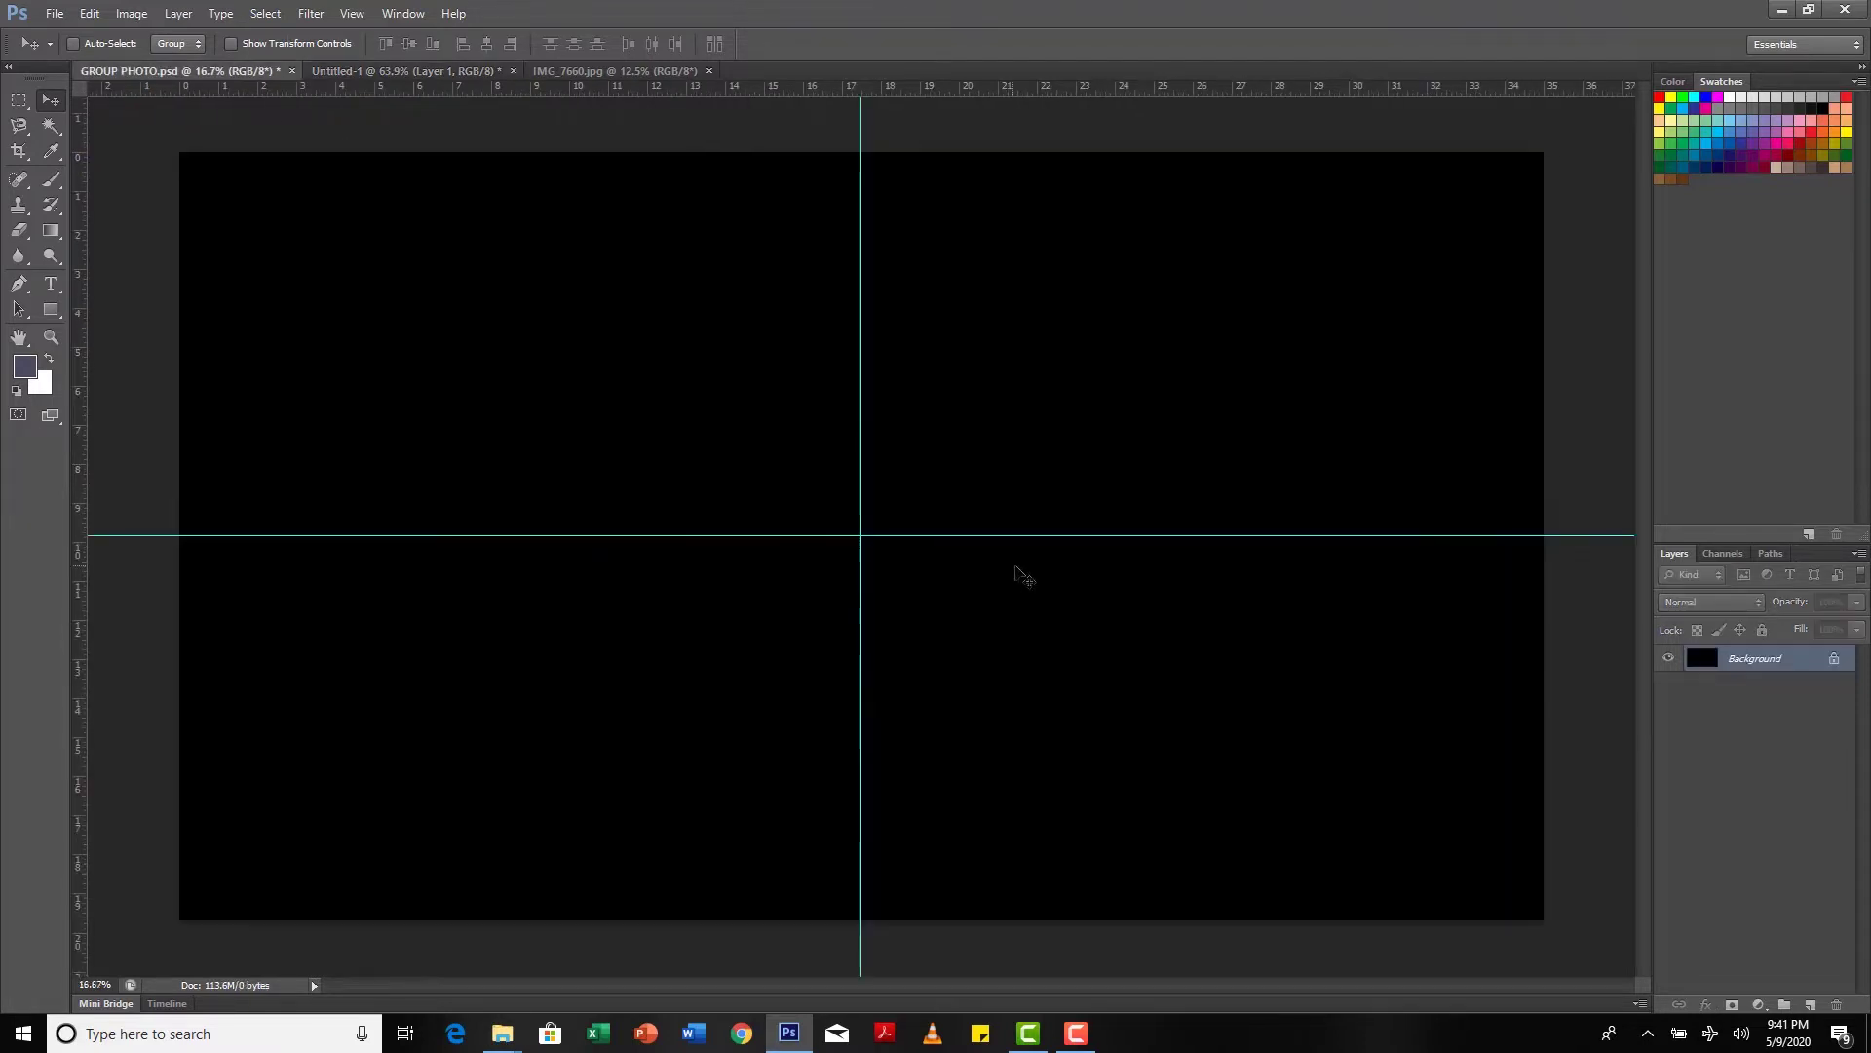
pyautogui.hotkey('ctrl', 'v')
pyautogui.click(1022, 450)
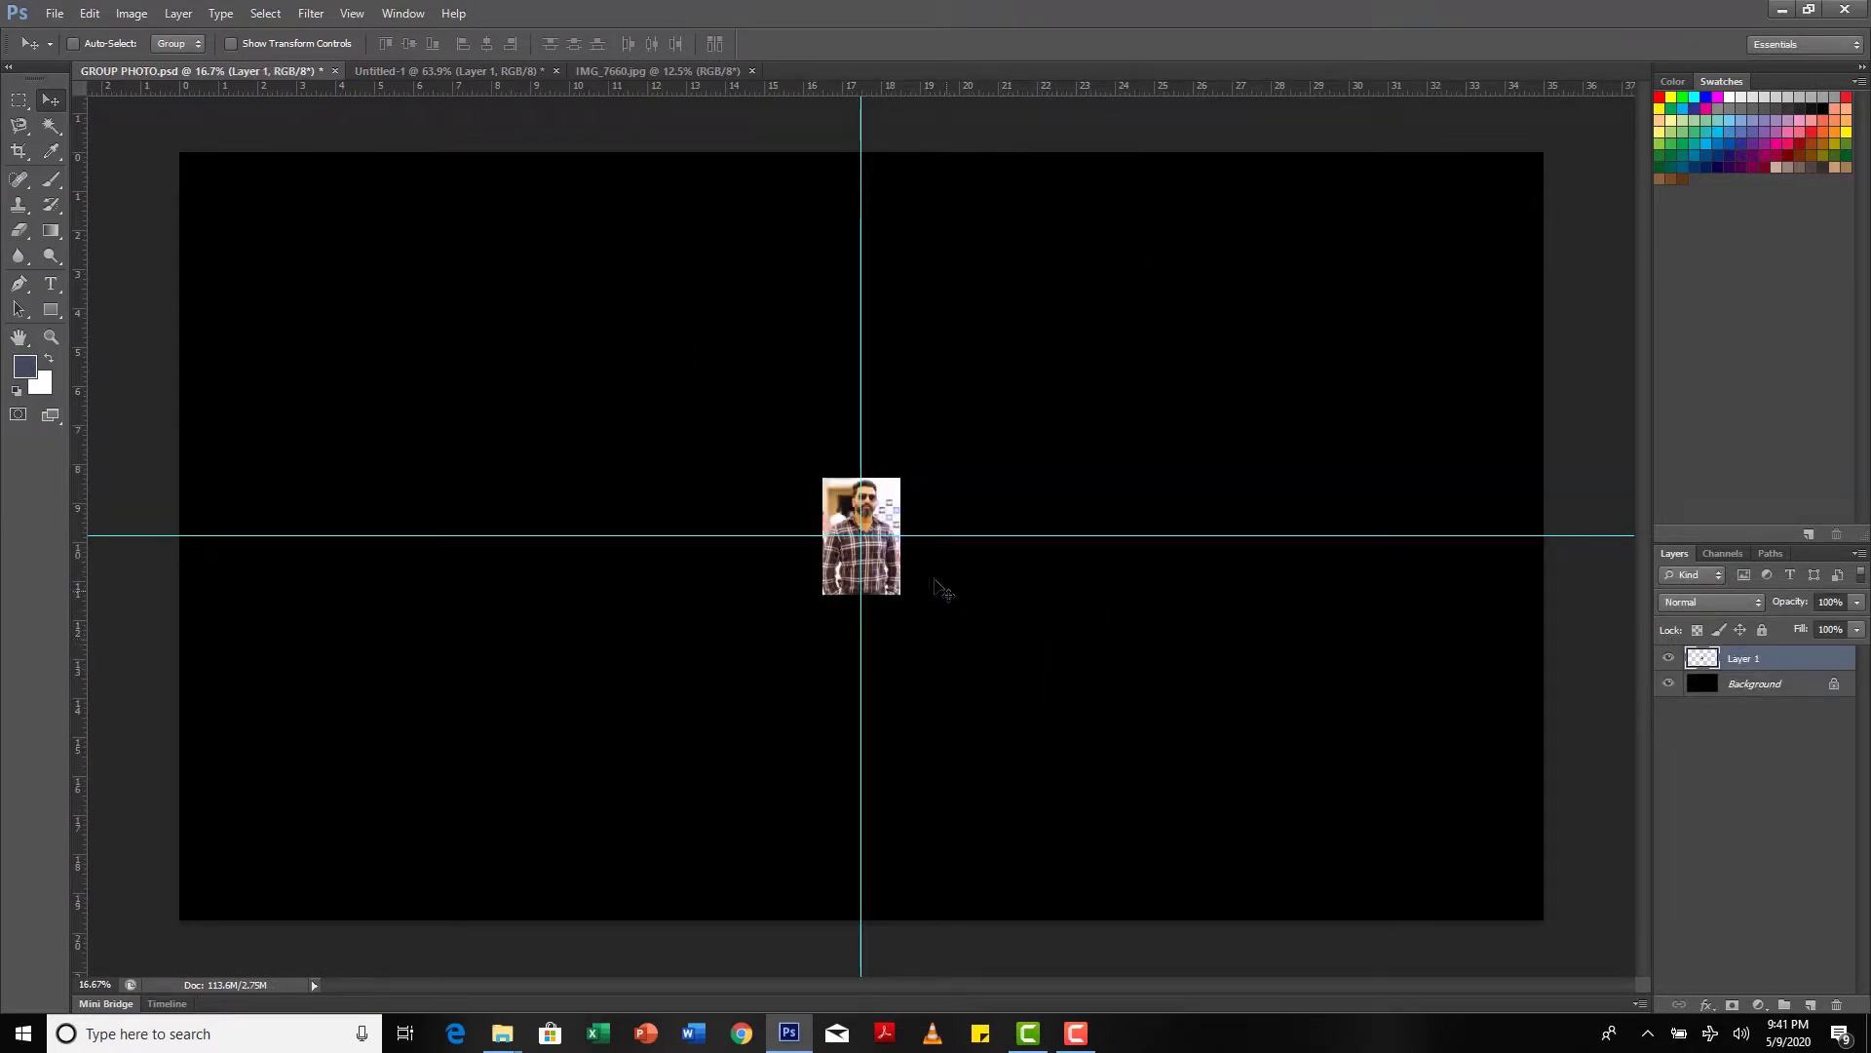
# Step: Move the portrait into the canvas's top-left corner and place guides along its bottom and right edges
pyautogui.moveTo(904, 582); pyautogui.dragTo(283, 264)
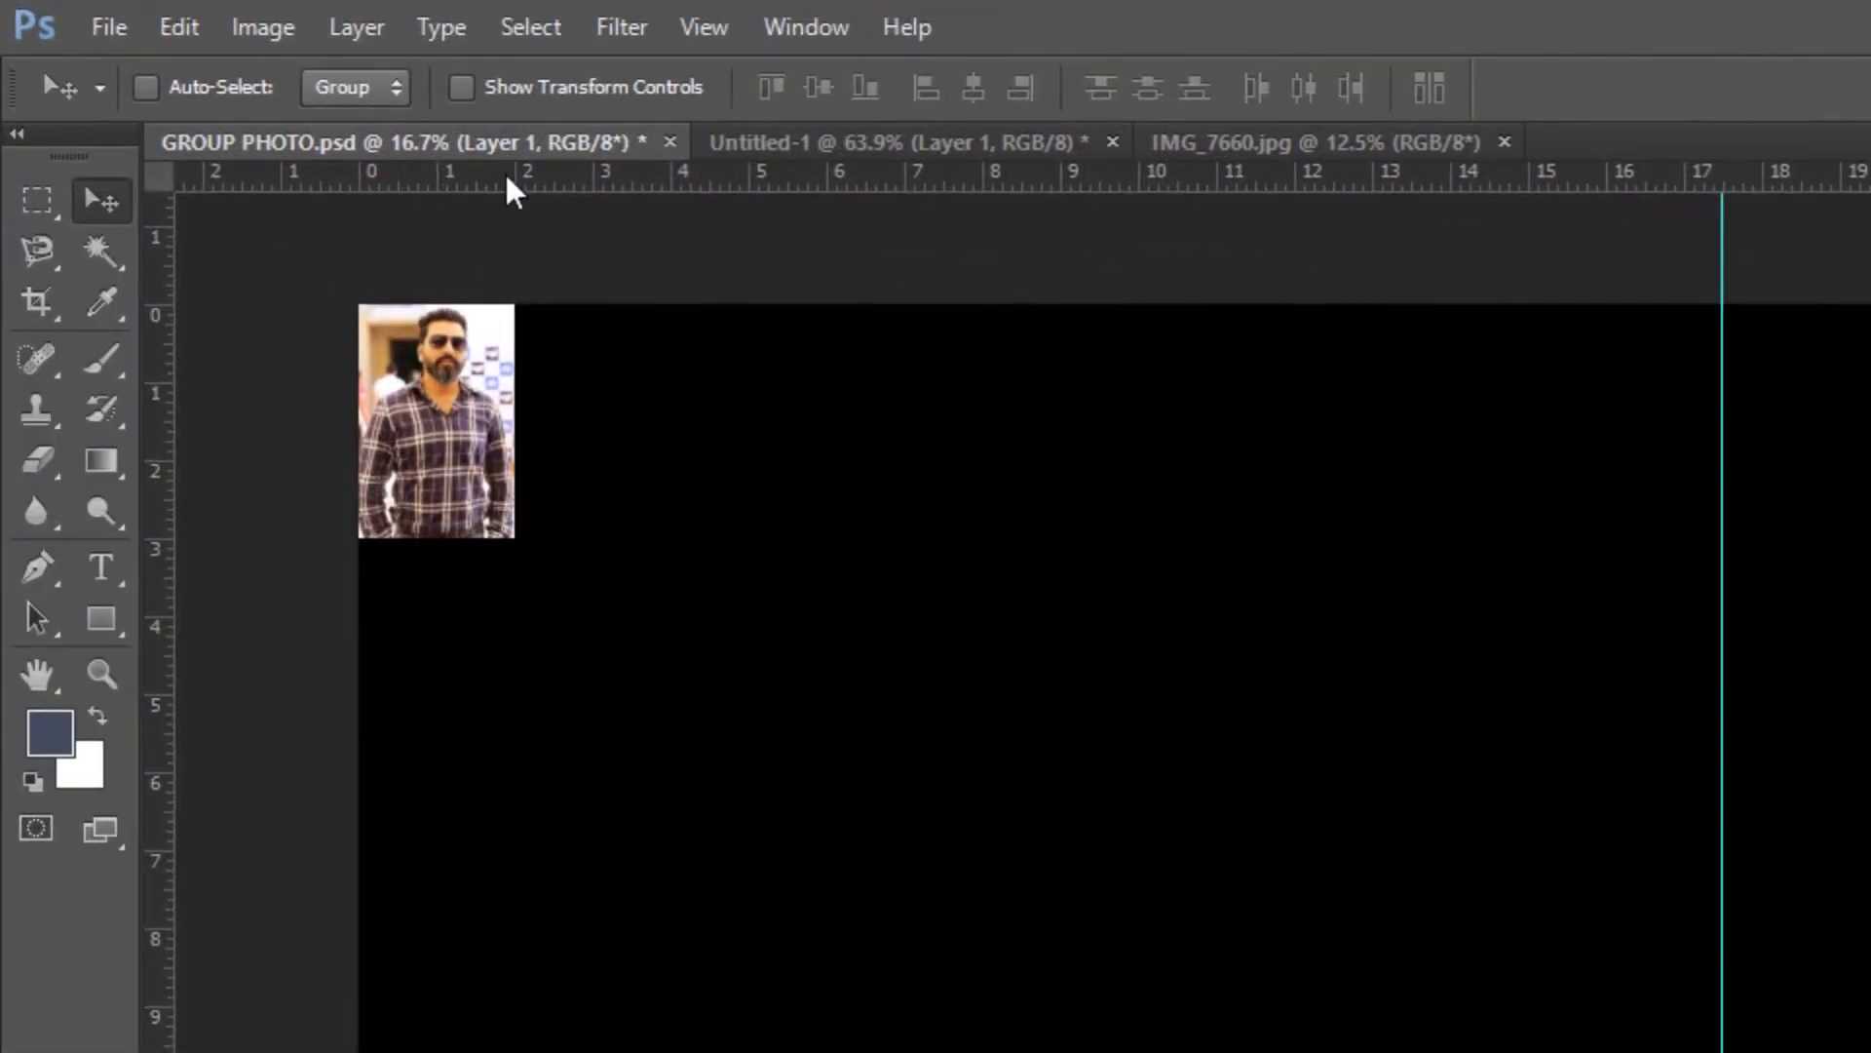
pyautogui.moveTo(508, 178); pyautogui.dragTo(543, 536)
pyautogui.moveTo(164, 594); pyautogui.dragTo(513, 644)
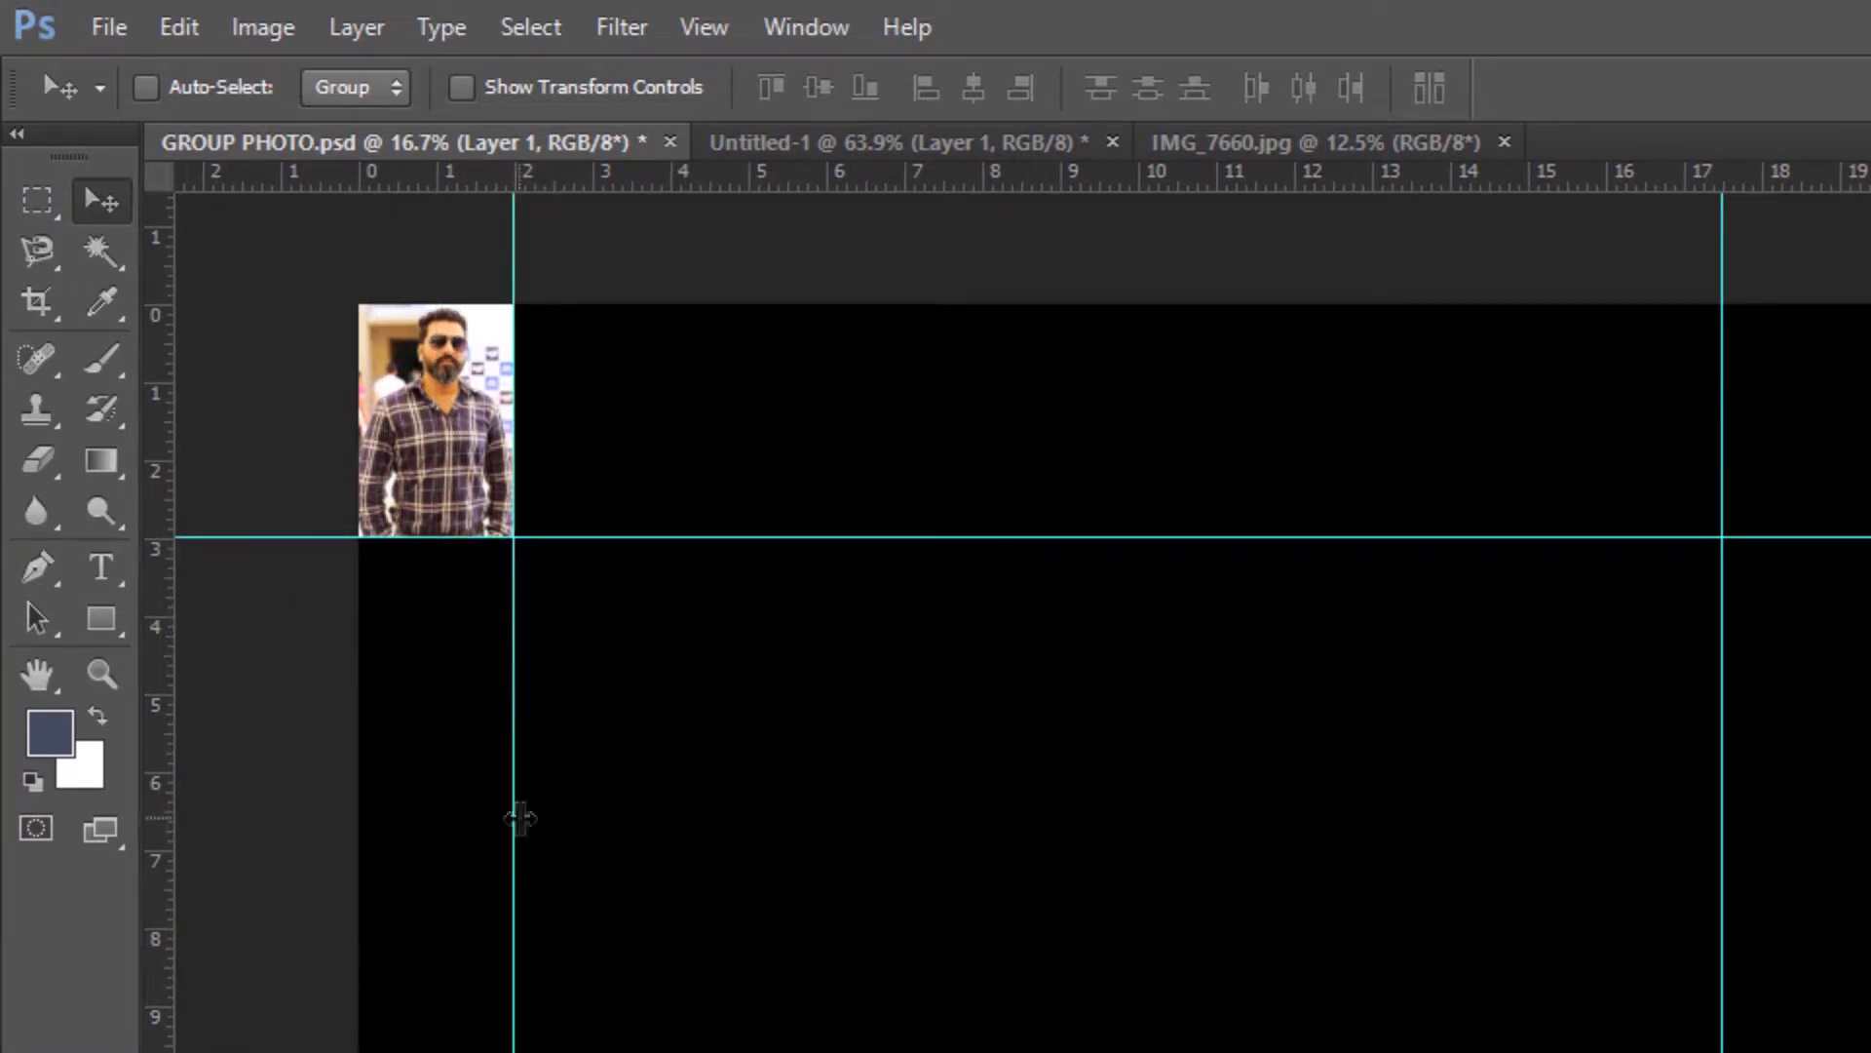
# Step: Remove the guides along the portrait's edges and centre the portrait on the intersection of the canvas's middle guides
pyautogui.moveTo(520, 819); pyautogui.dragTo(68, 741)
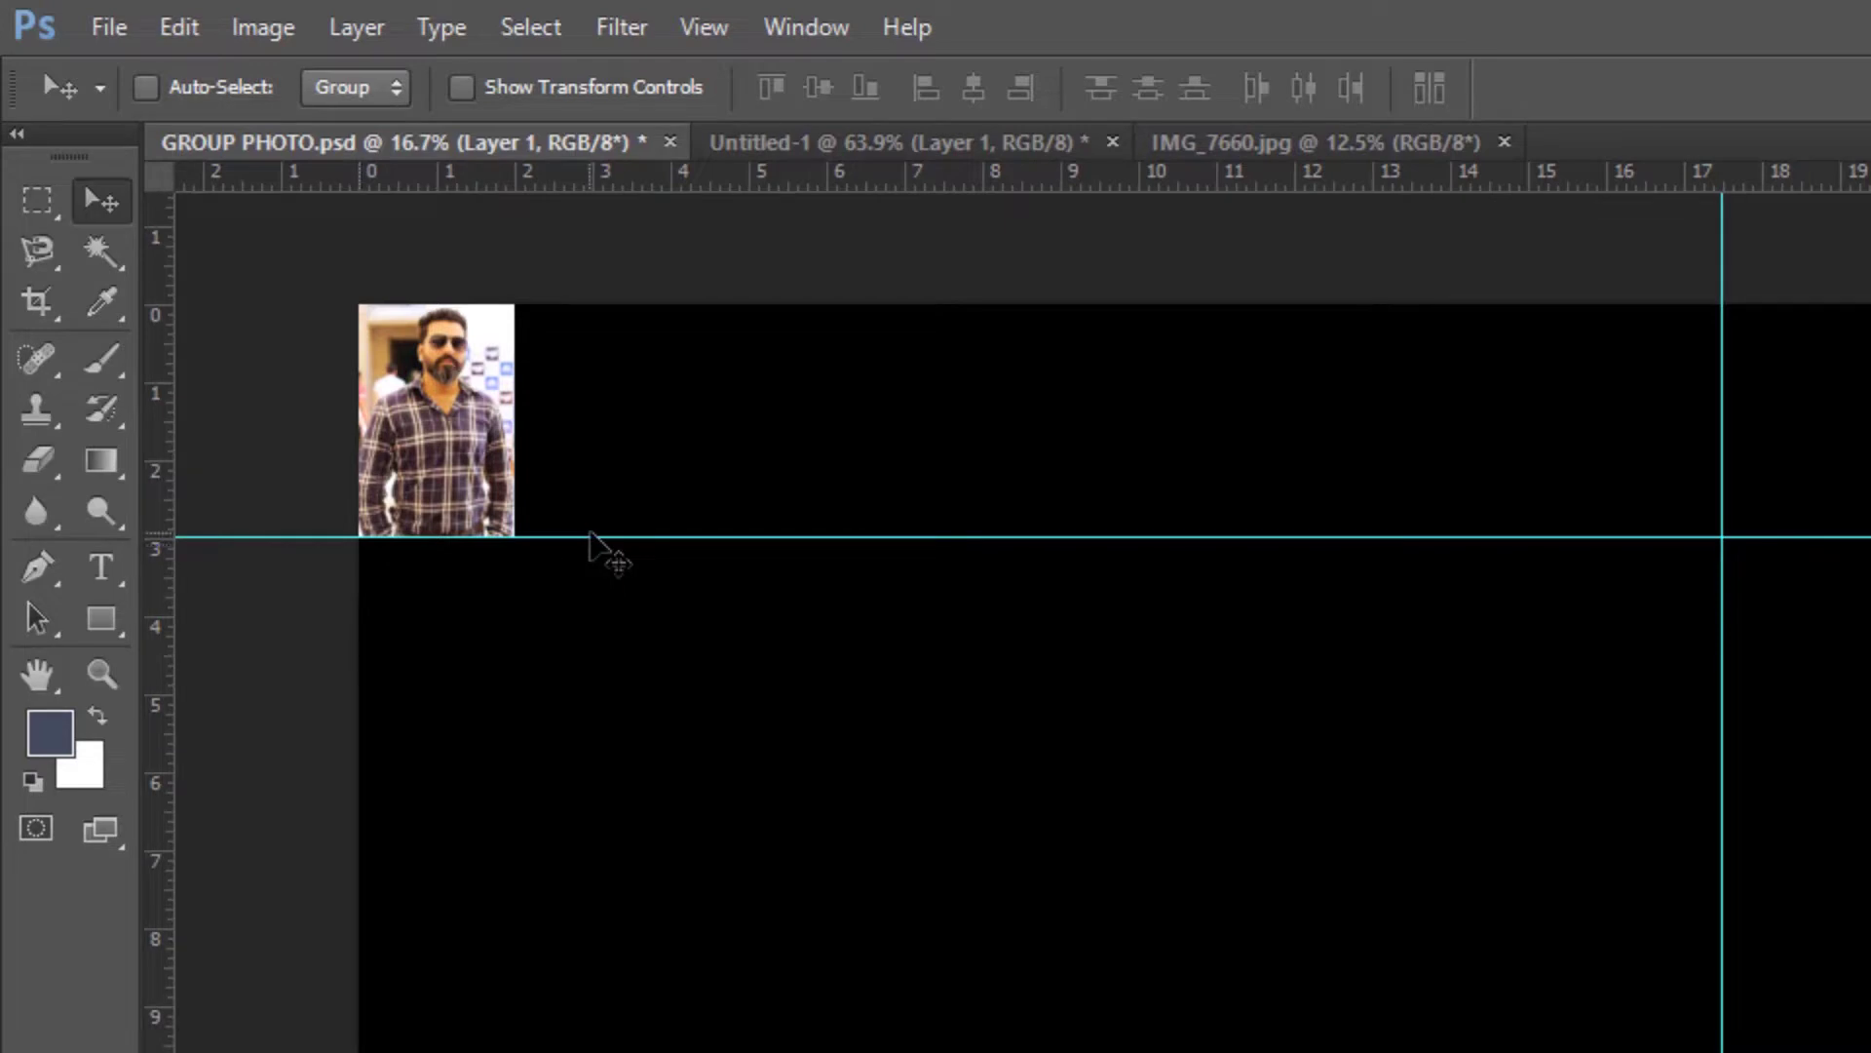
pyautogui.moveTo(607, 537); pyautogui.dragTo(707, 97)
pyautogui.moveTo(488, 328); pyautogui.dragTo(1618, 819)
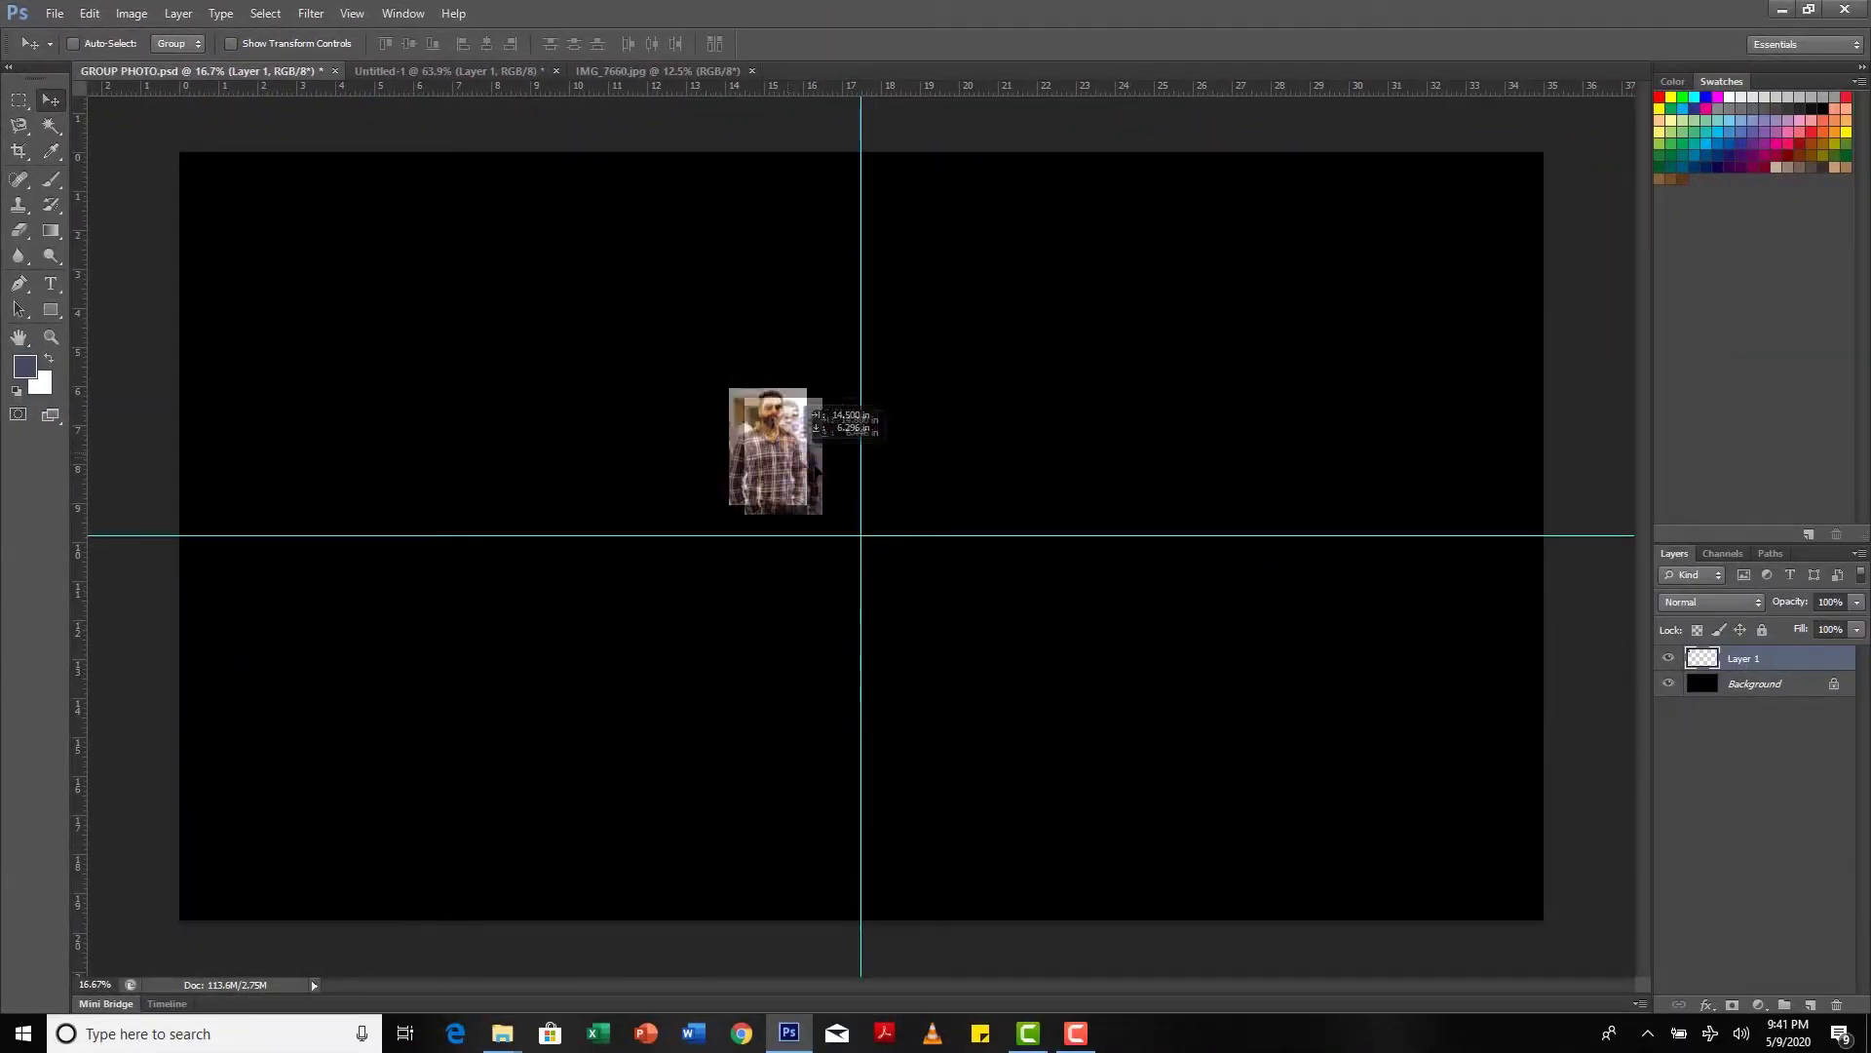
pyautogui.moveTo(784, 453); pyautogui.dragTo(864, 534)
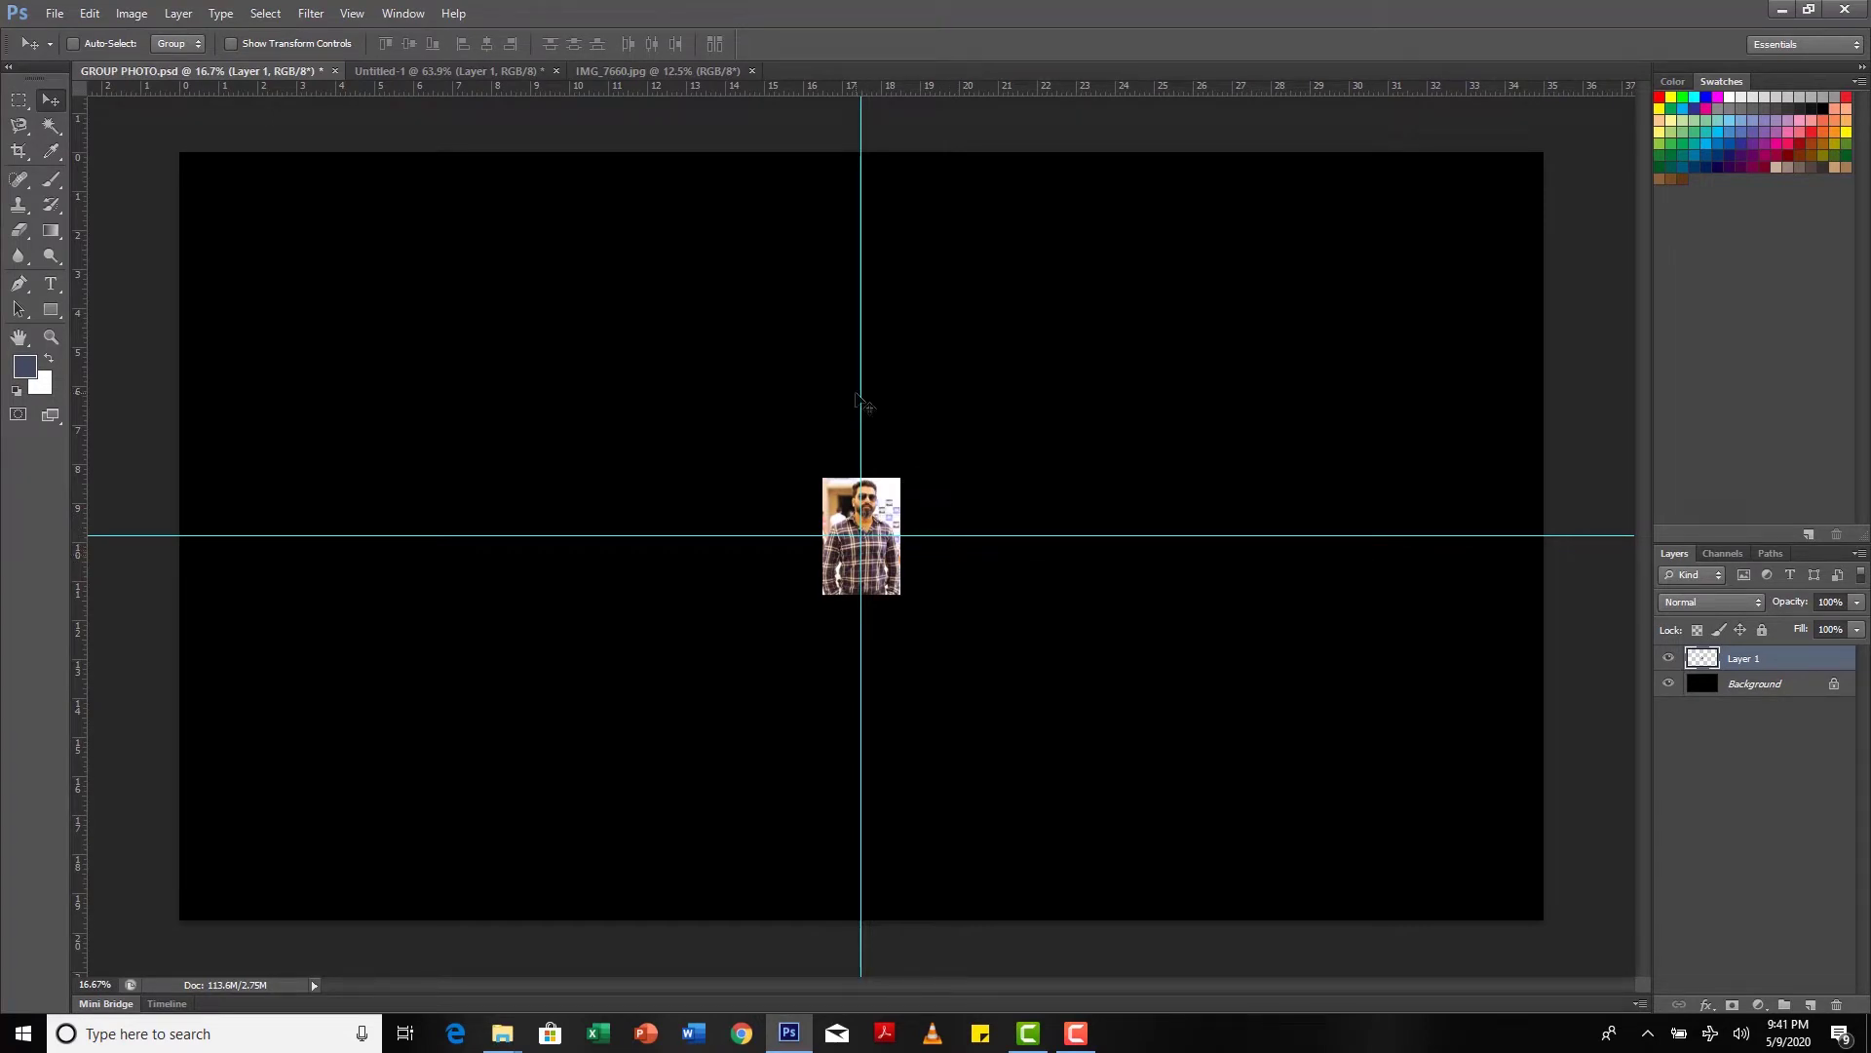
# Step: Close the IMG_7660.jpg source image without saving its changes
pyautogui.click(605, 70)
pyautogui.hotkey('ctrl', 'a')
pyautogui.click(756, 71)
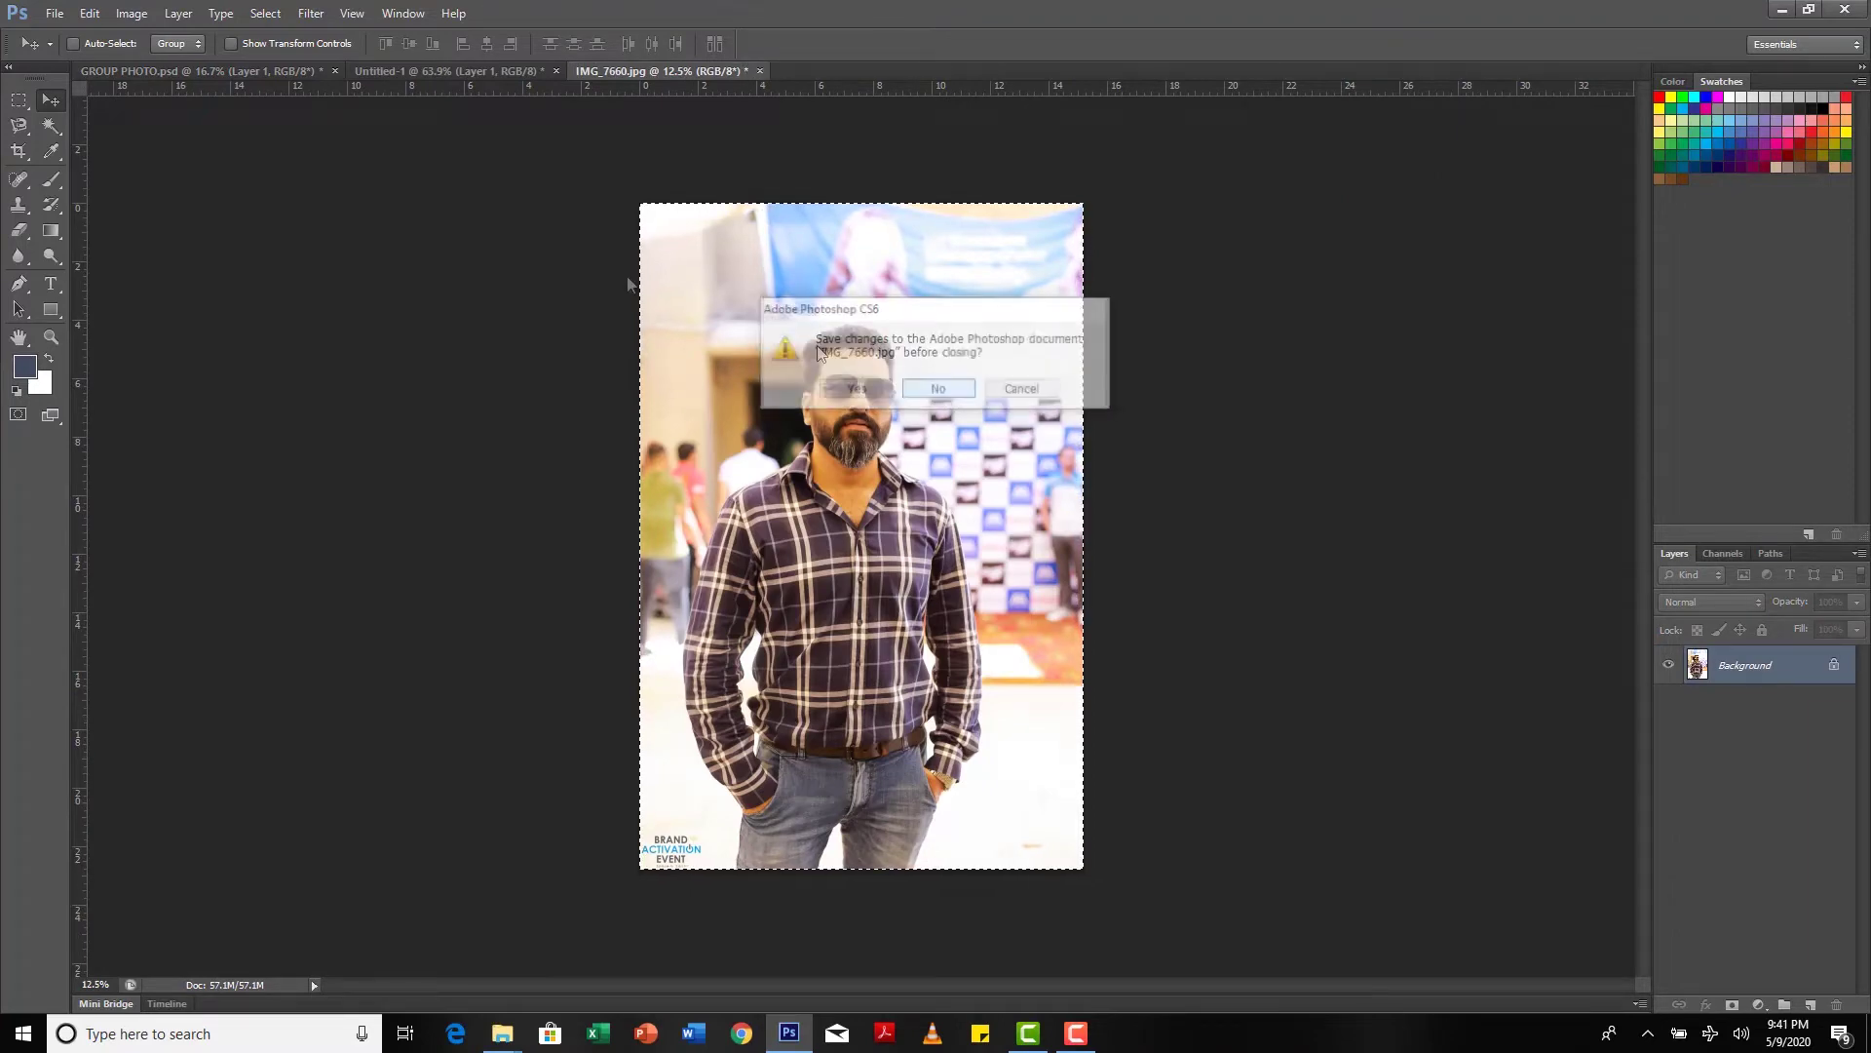
pyautogui.click(945, 388)
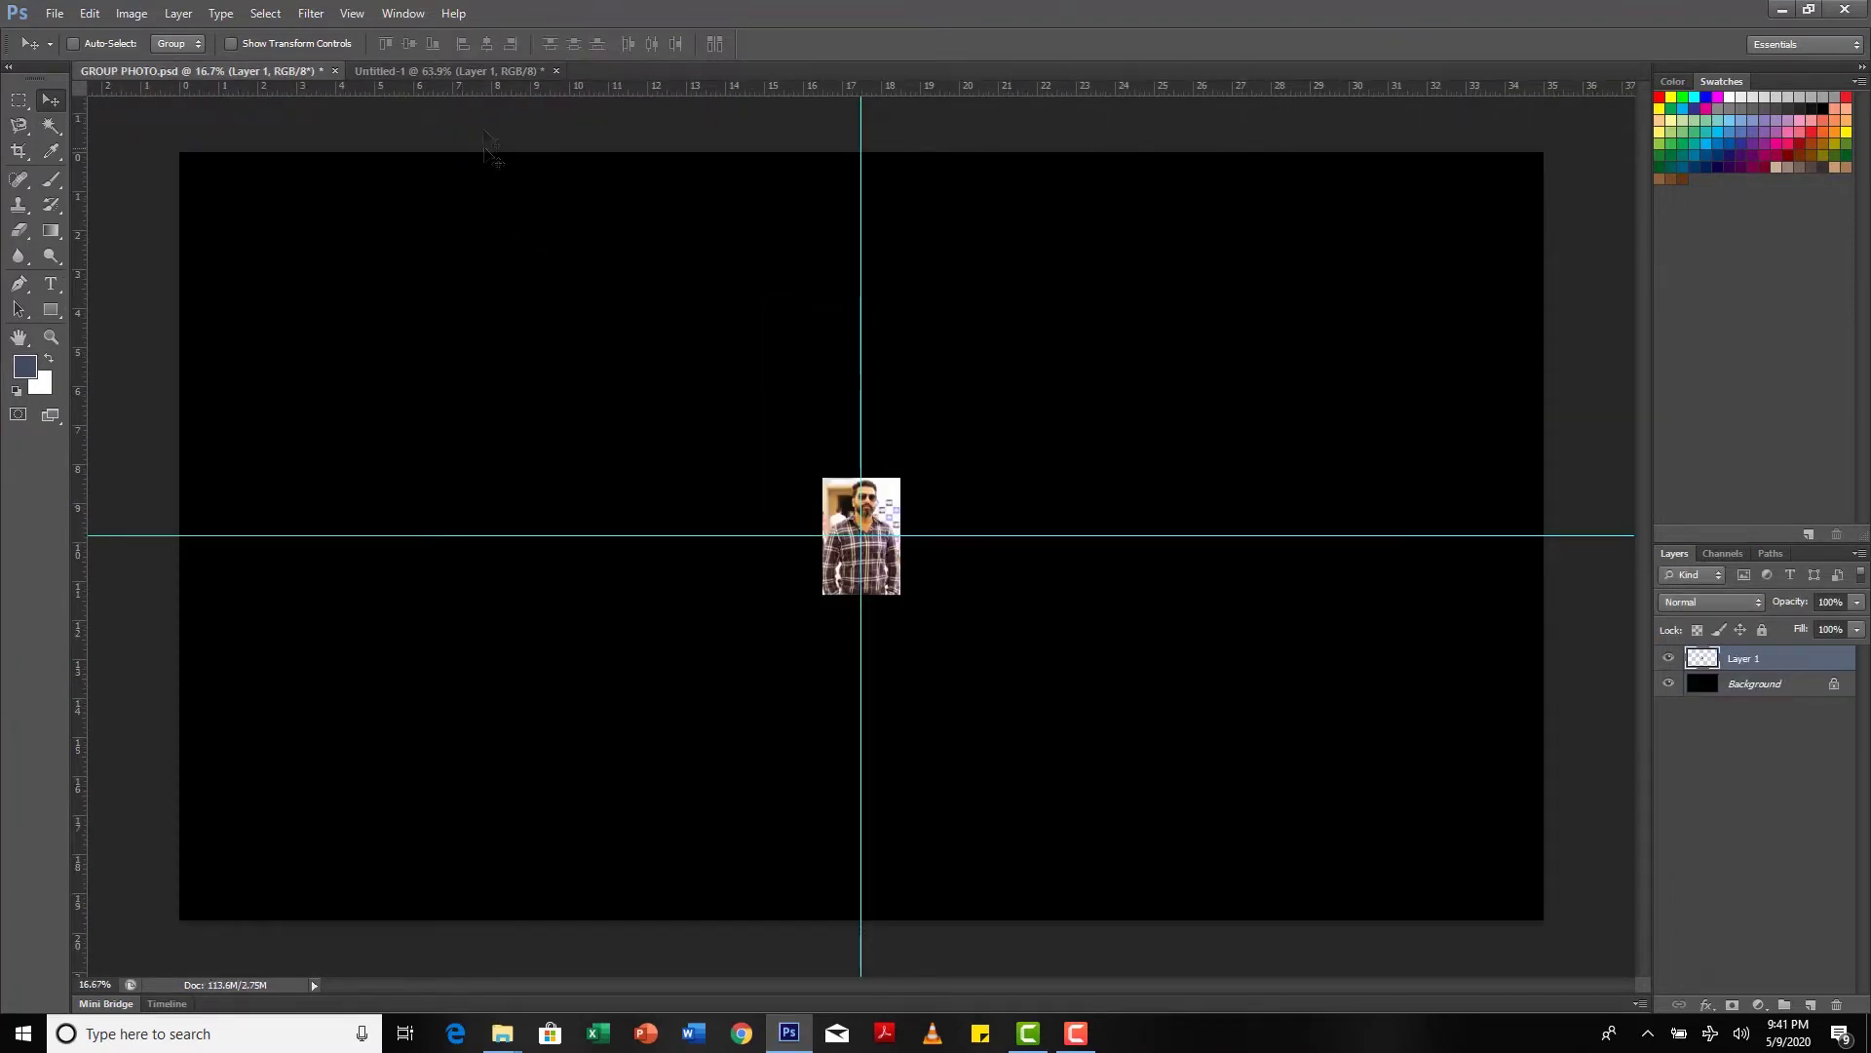
# Step: Switch to File Explorer and select every portrait in the GROUP PHOTO folder except IMG_7660.jpg
pyautogui.hotkey('alt', 'Tab')
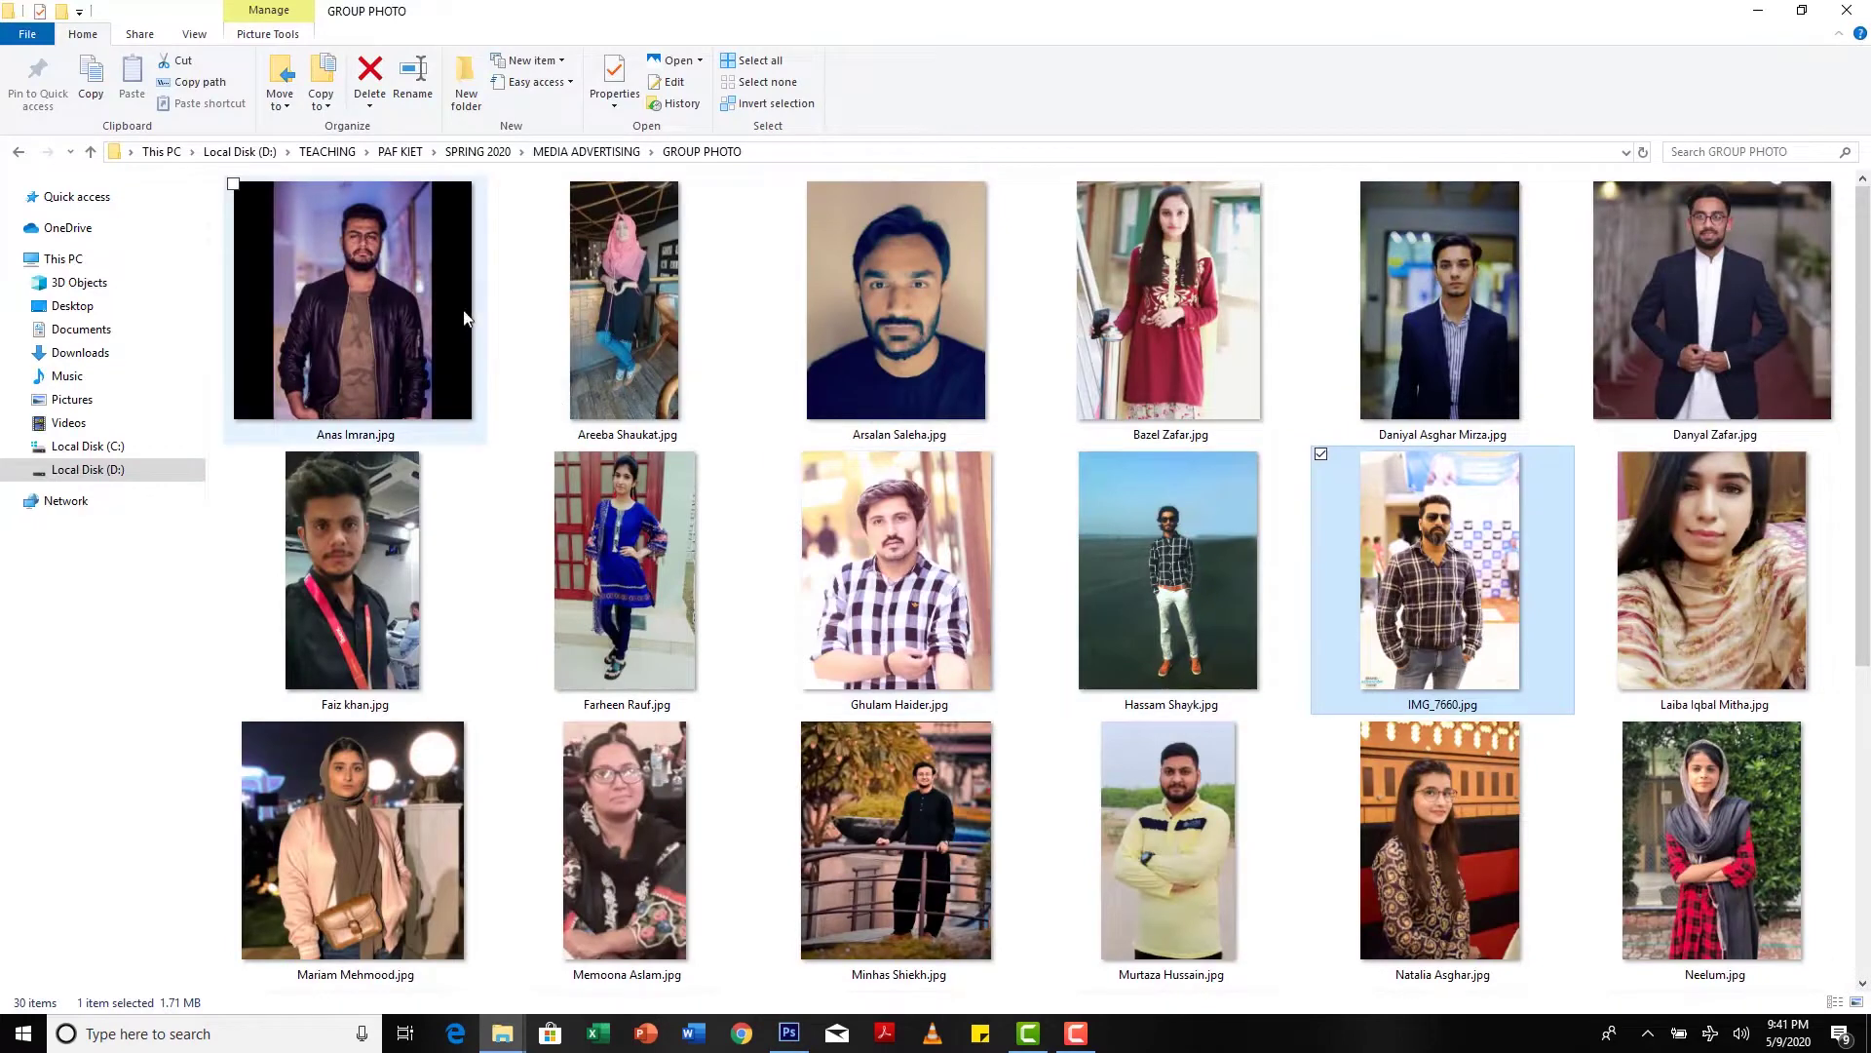
pyautogui.click(426, 288)
pyautogui.scroll(-3, 1124, 548)
pyautogui.hotkey('ctrl', 'a')
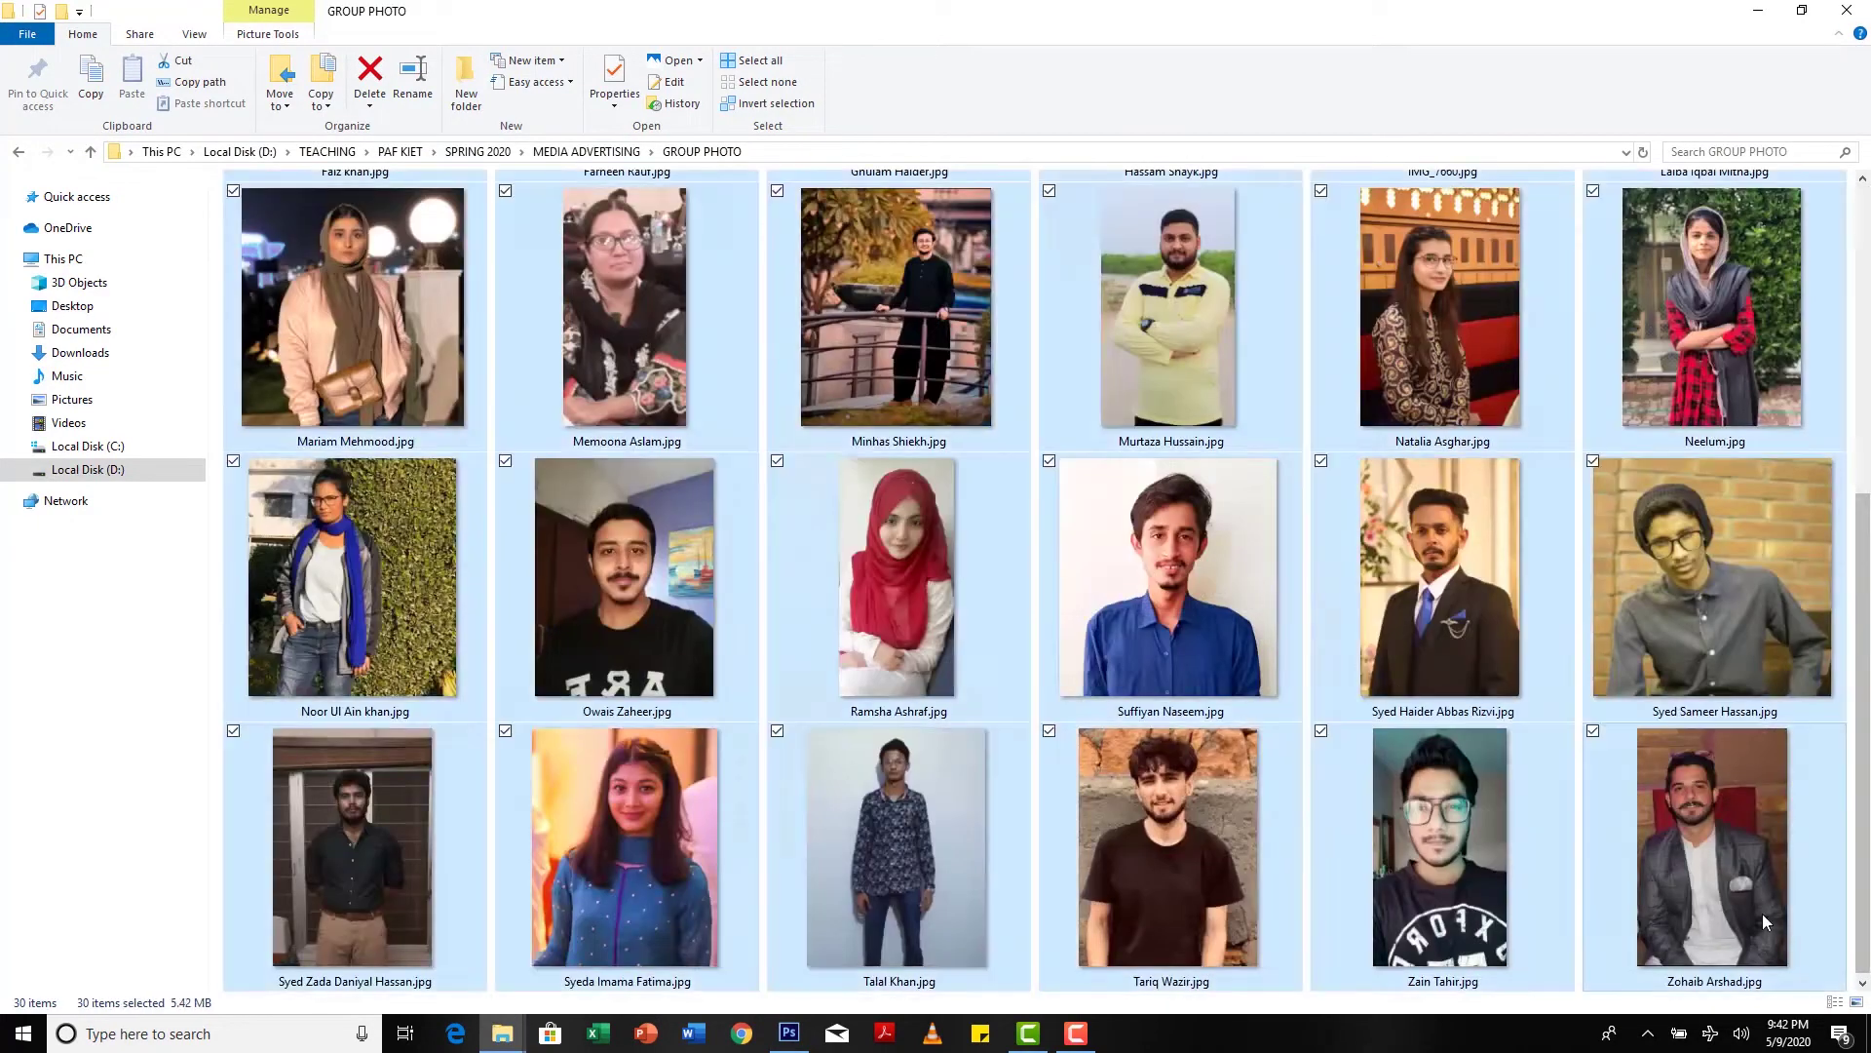
pyautogui.scroll(3, 1359, 623)
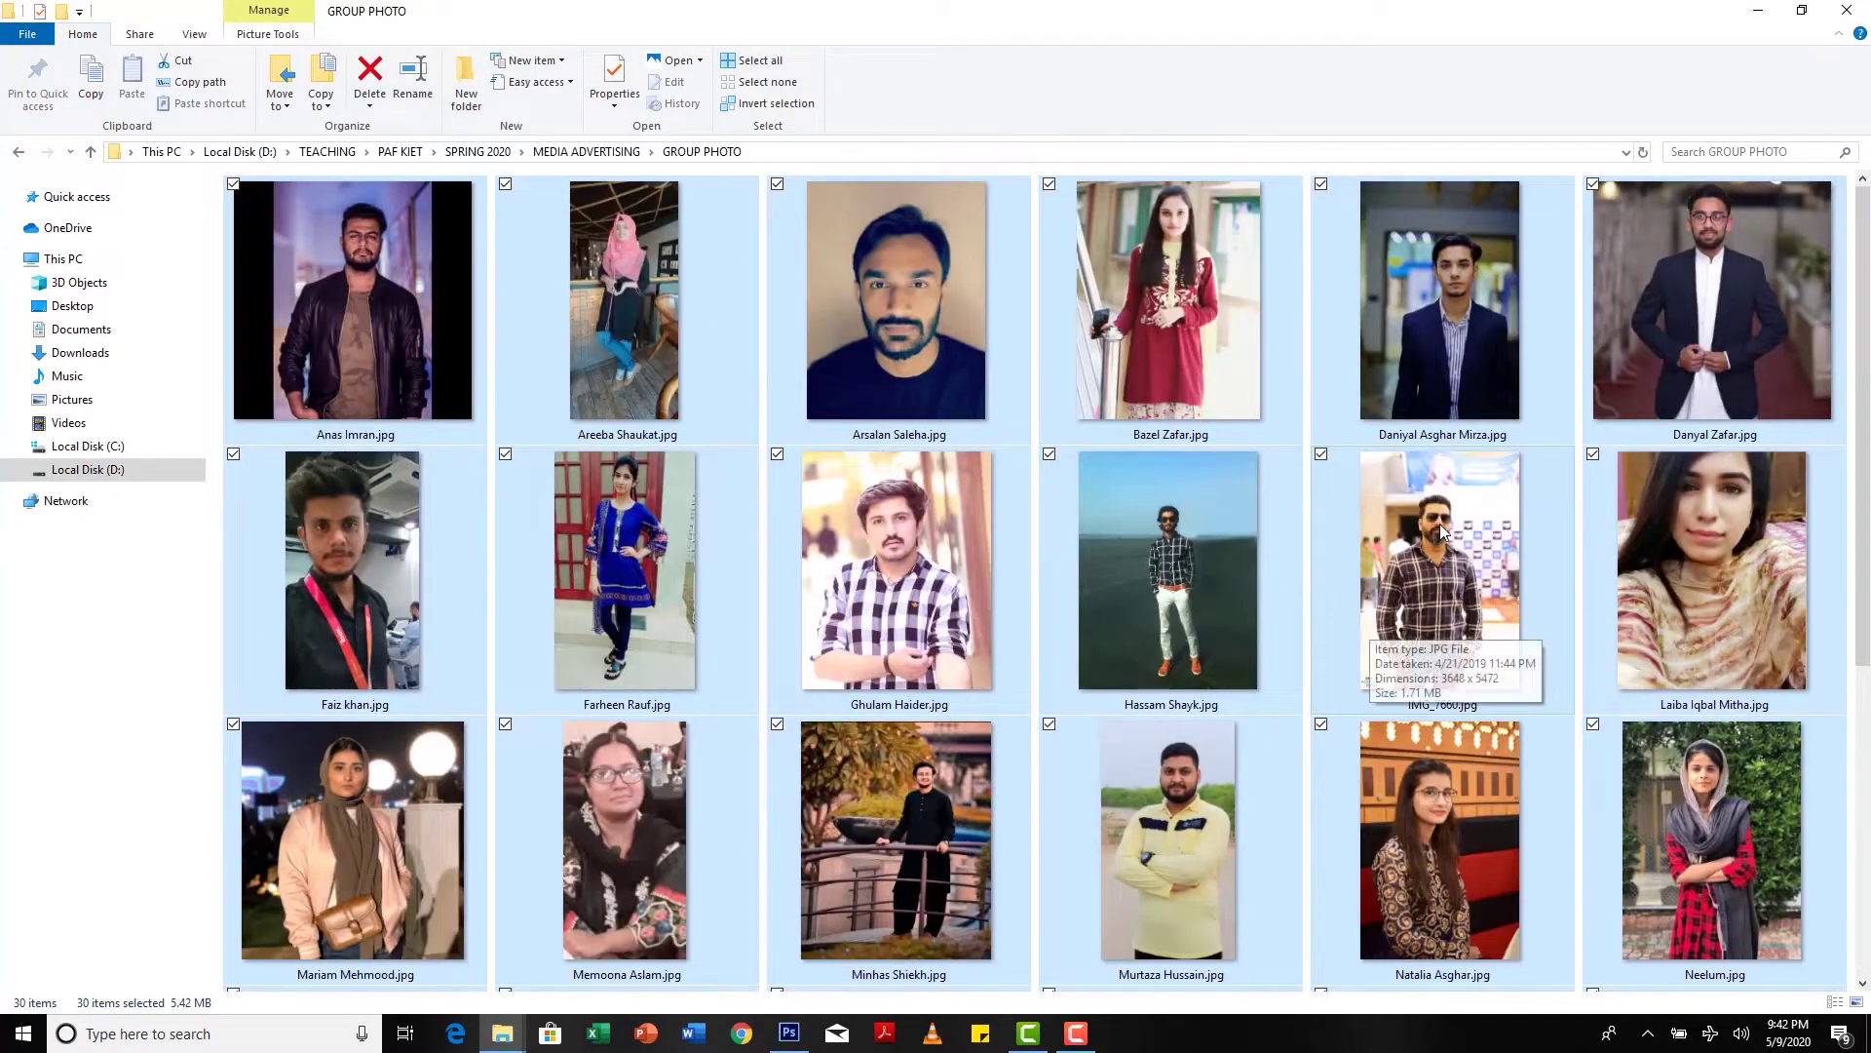
pyautogui.keyDown('ctrl'); pyautogui.click(1359, 622); pyautogui.keyUp('ctrl')
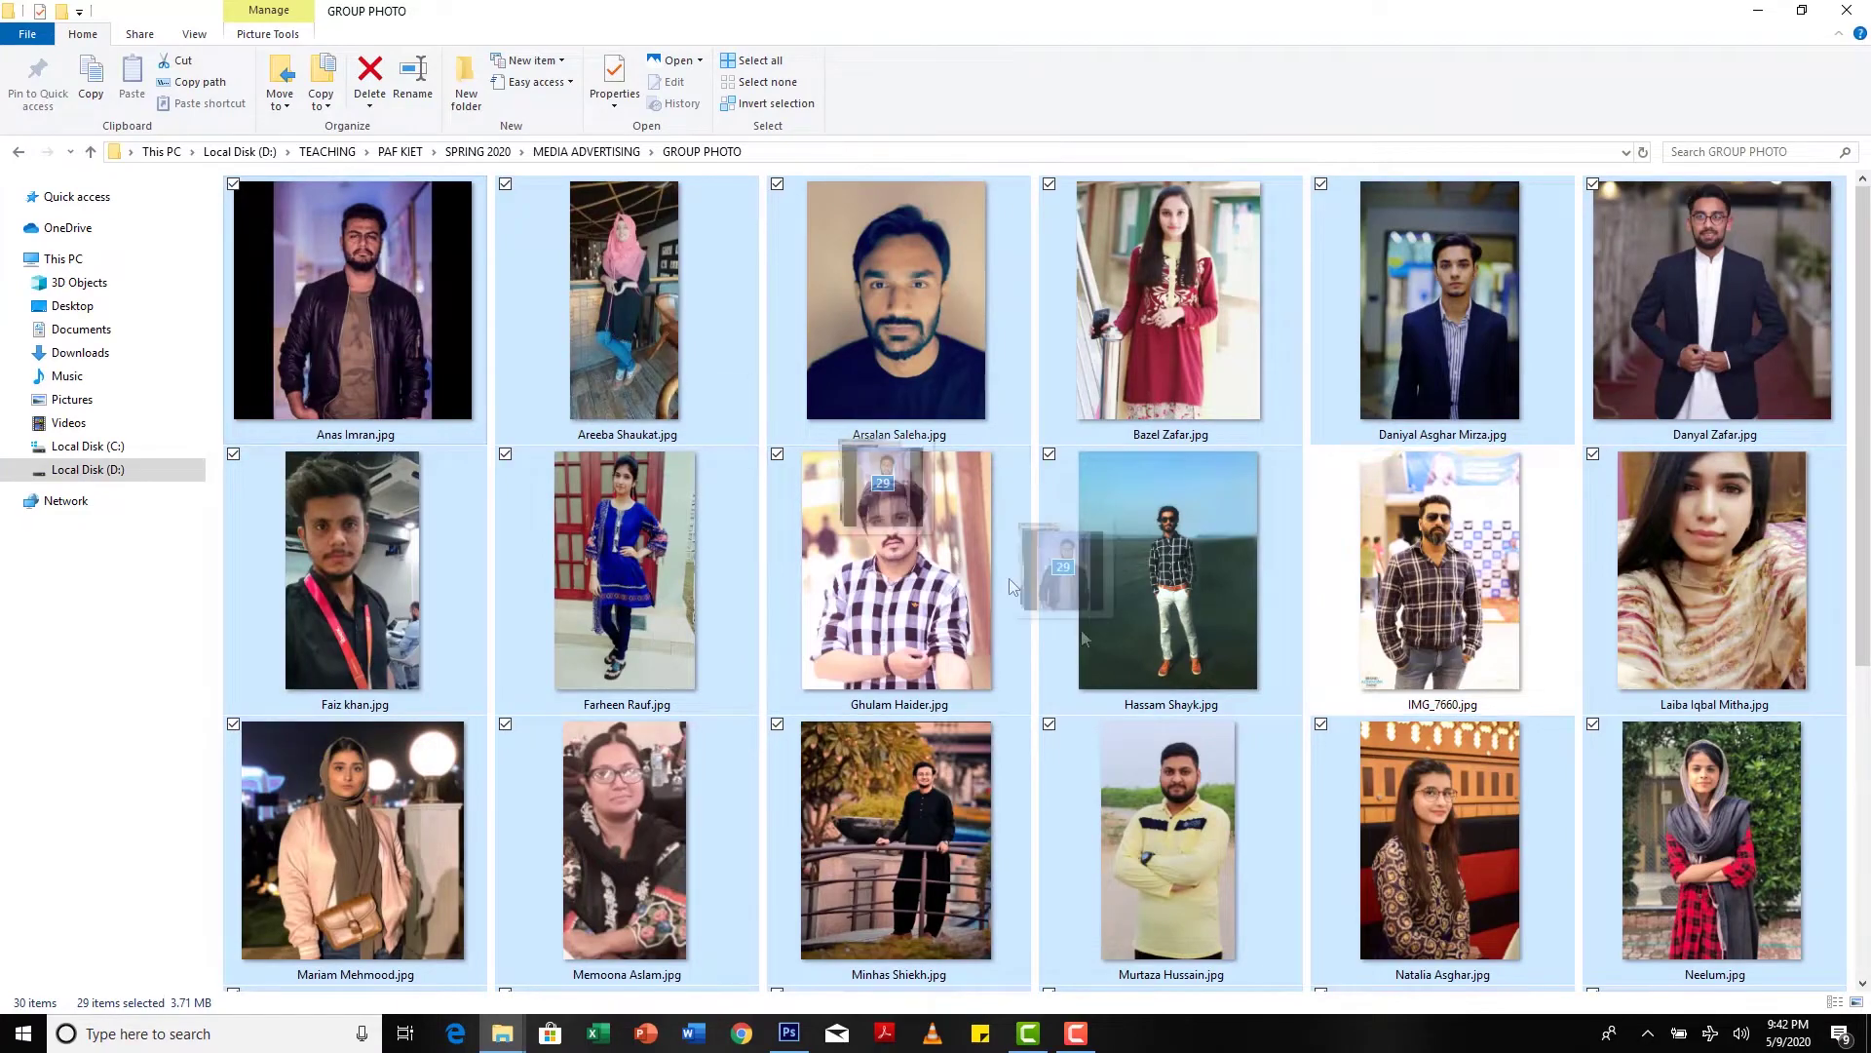
# Step: Bring the selected portraits into Photoshop and open all of them as images from Camera Raw
pyautogui.moveTo(1088, 750); pyautogui.dragTo(1060, 3)
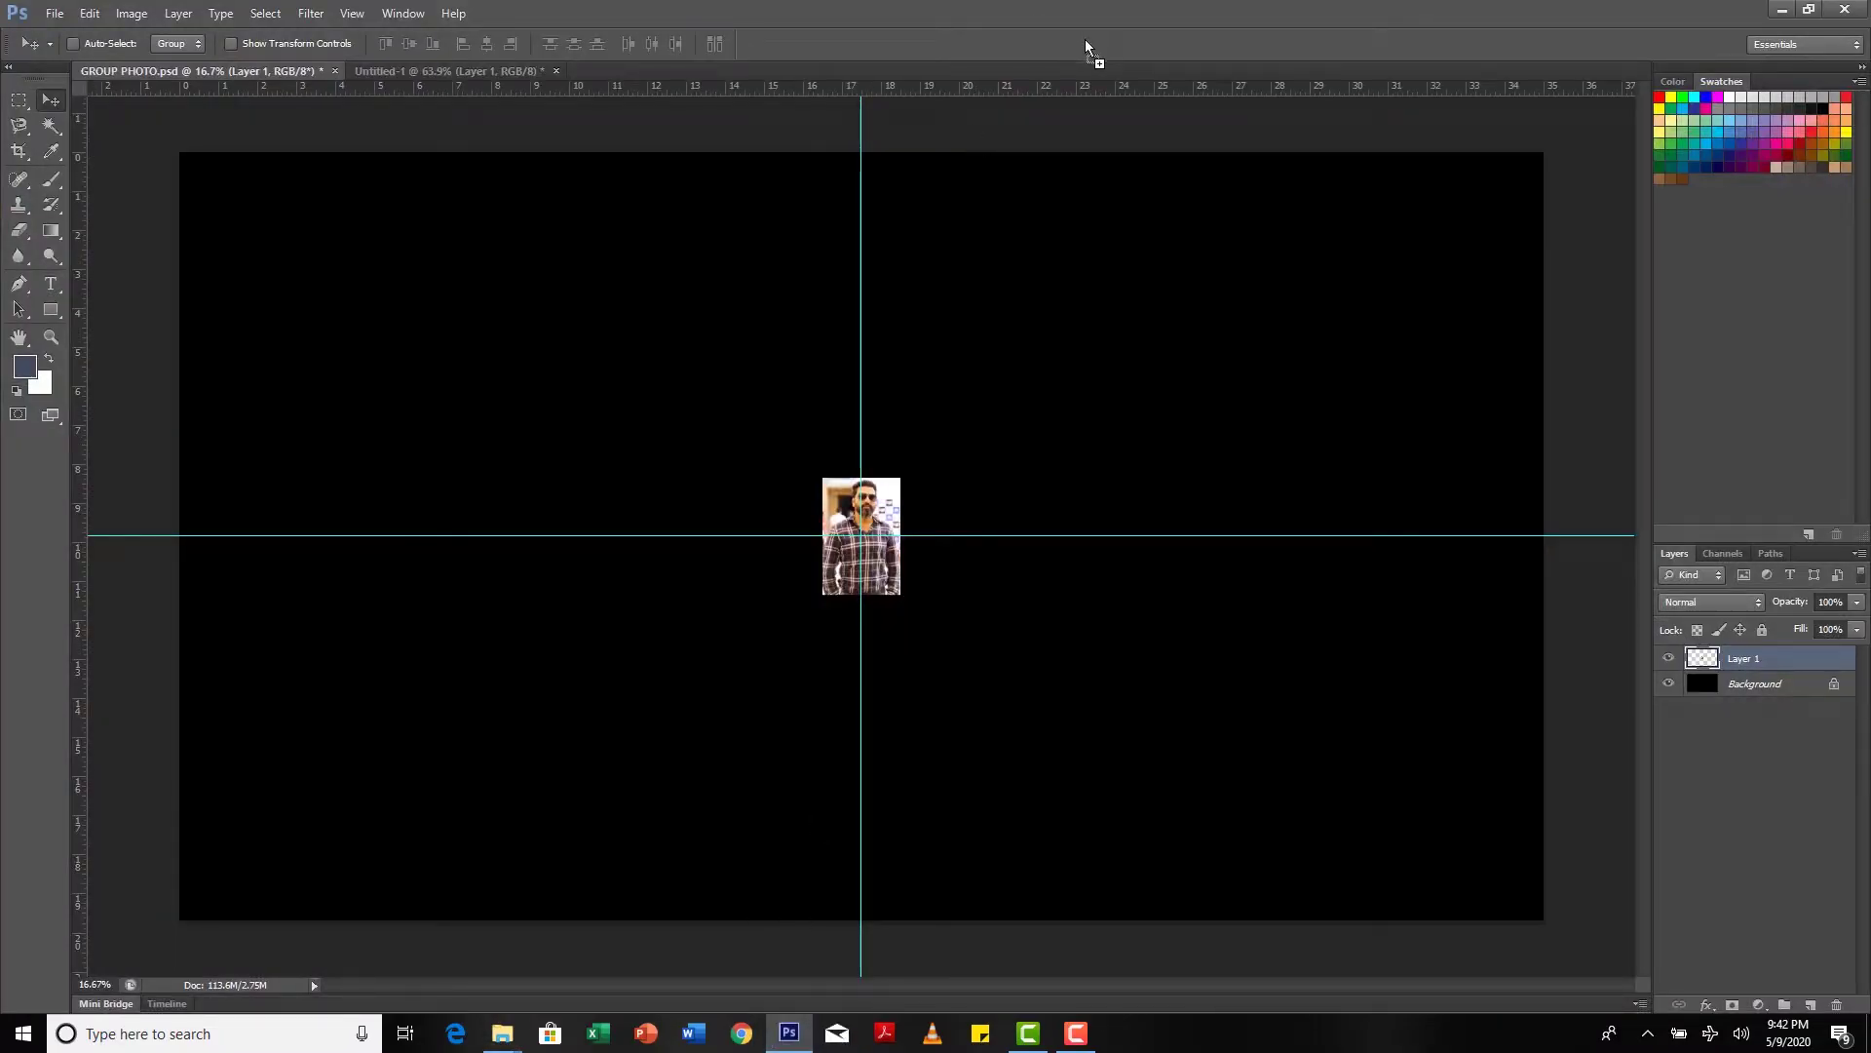
pyautogui.moveTo(1085, 39); pyautogui.dragTo(1085, 39)
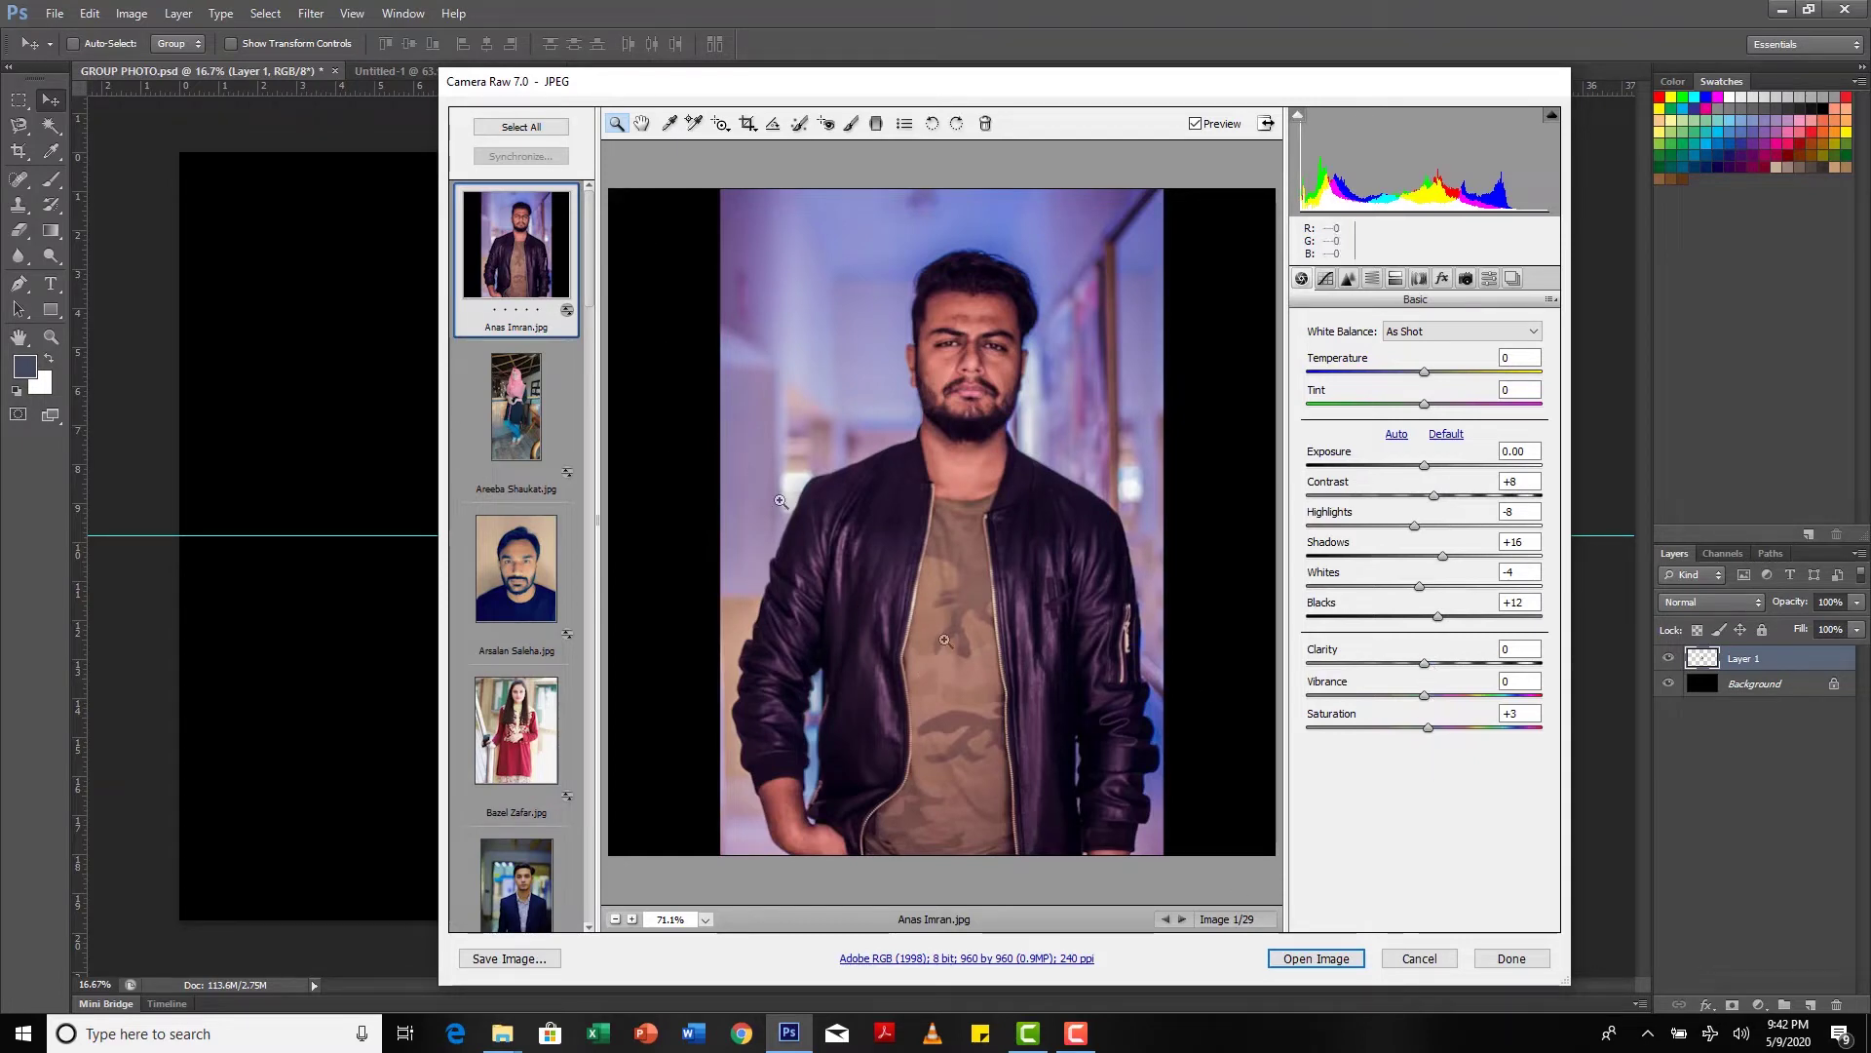
pyautogui.click(522, 127)
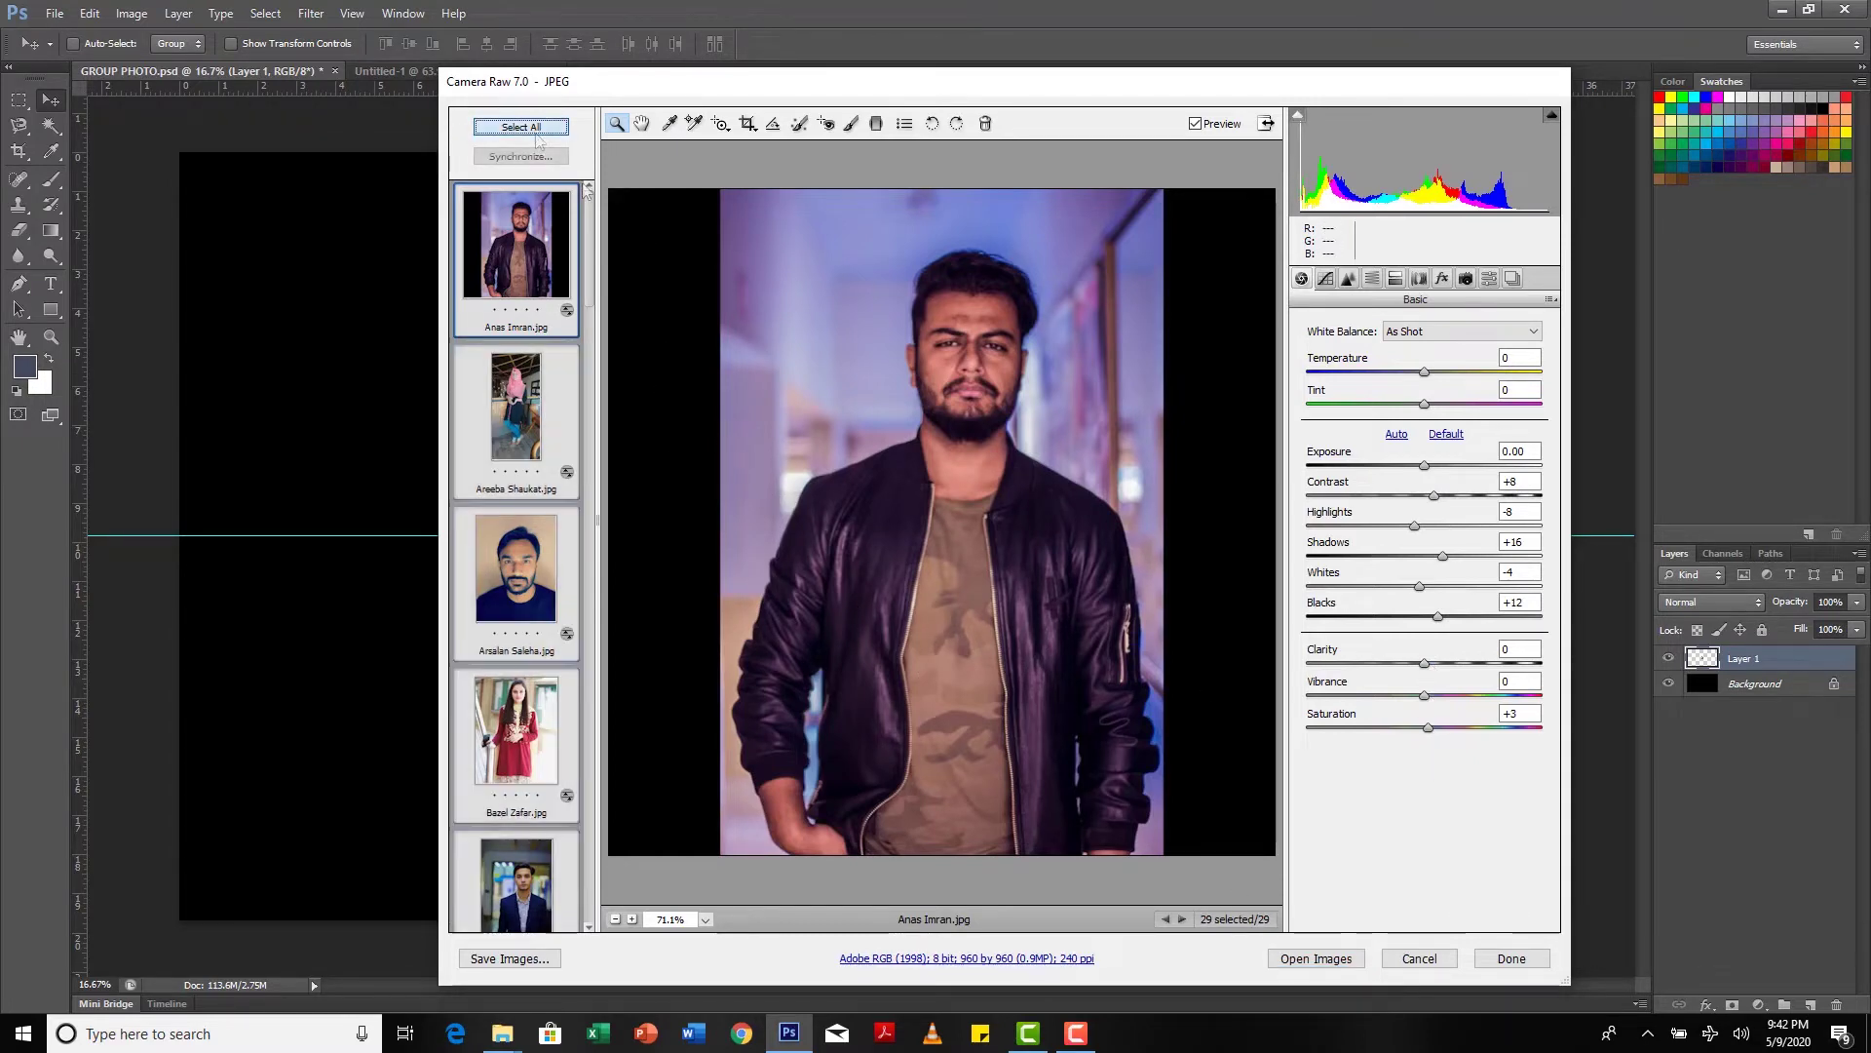
pyautogui.click(1332, 960)
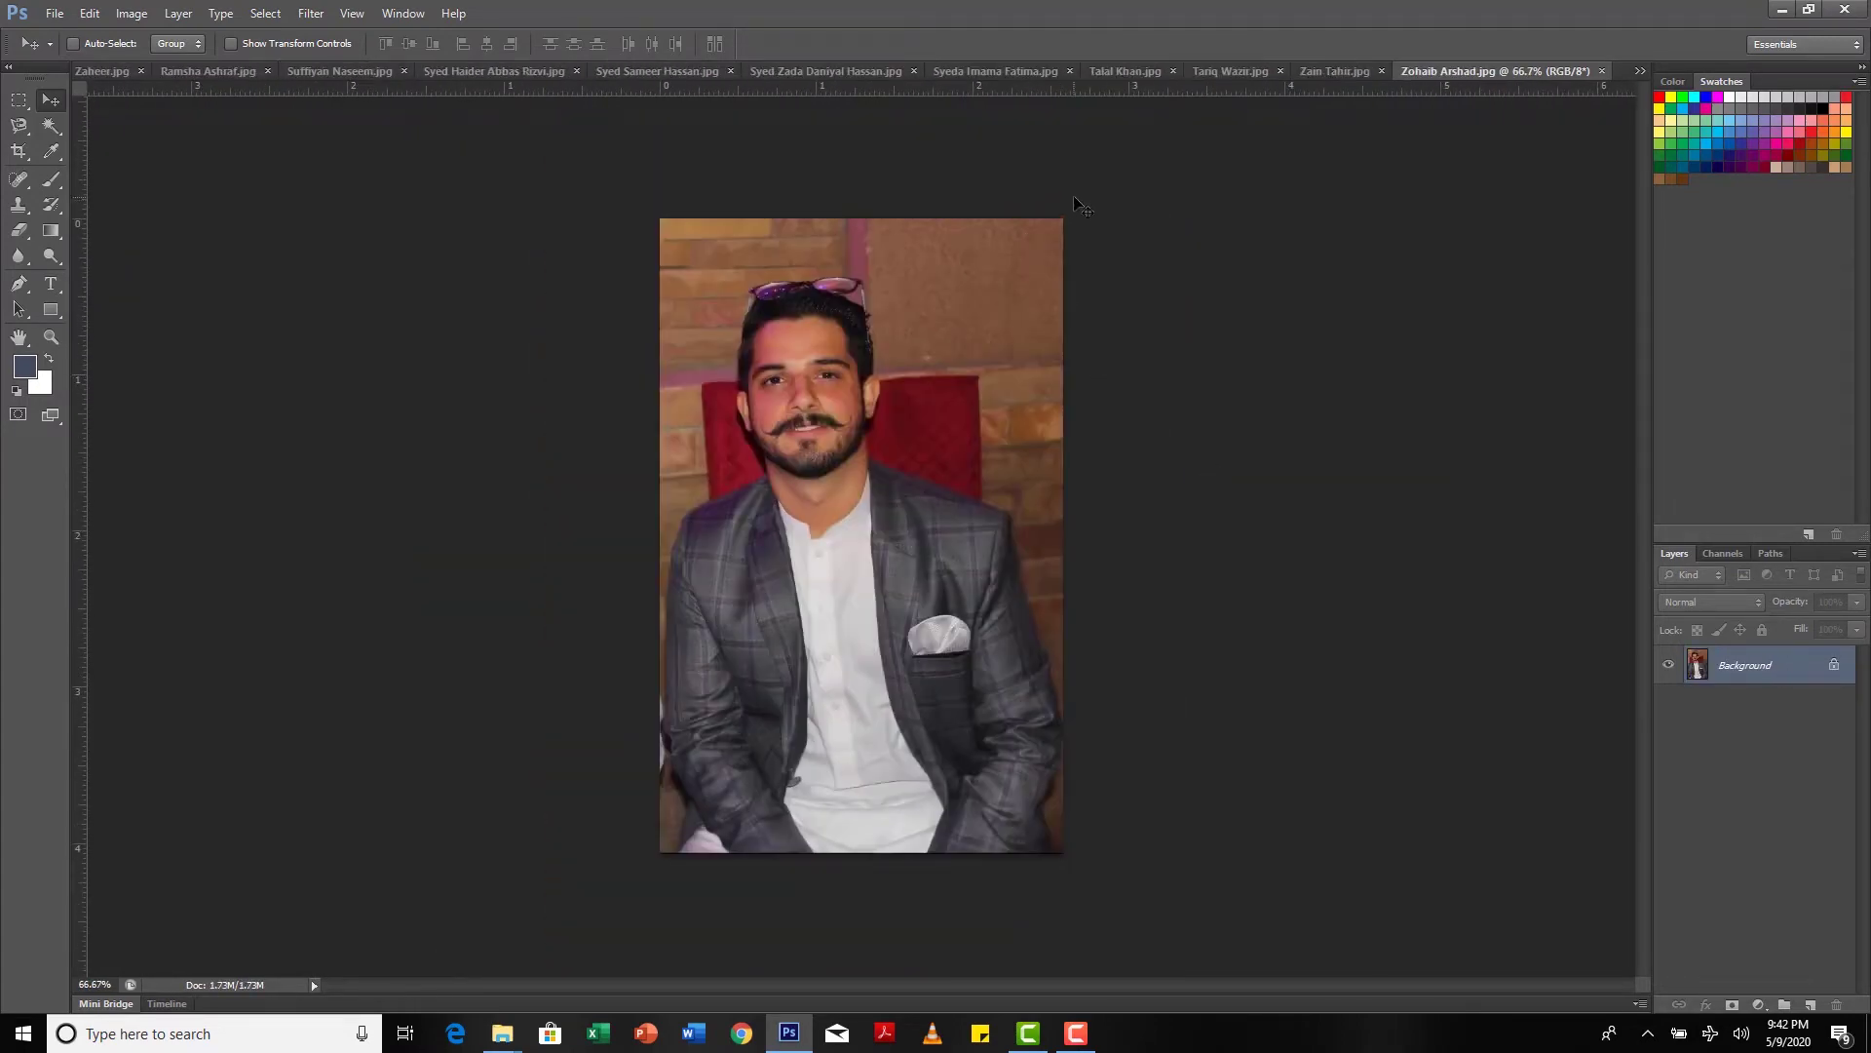
# Step: Copy the whole portrait of the man in the black jacket and paste it into the Untitled-1 document
pyautogui.click(1641, 71)
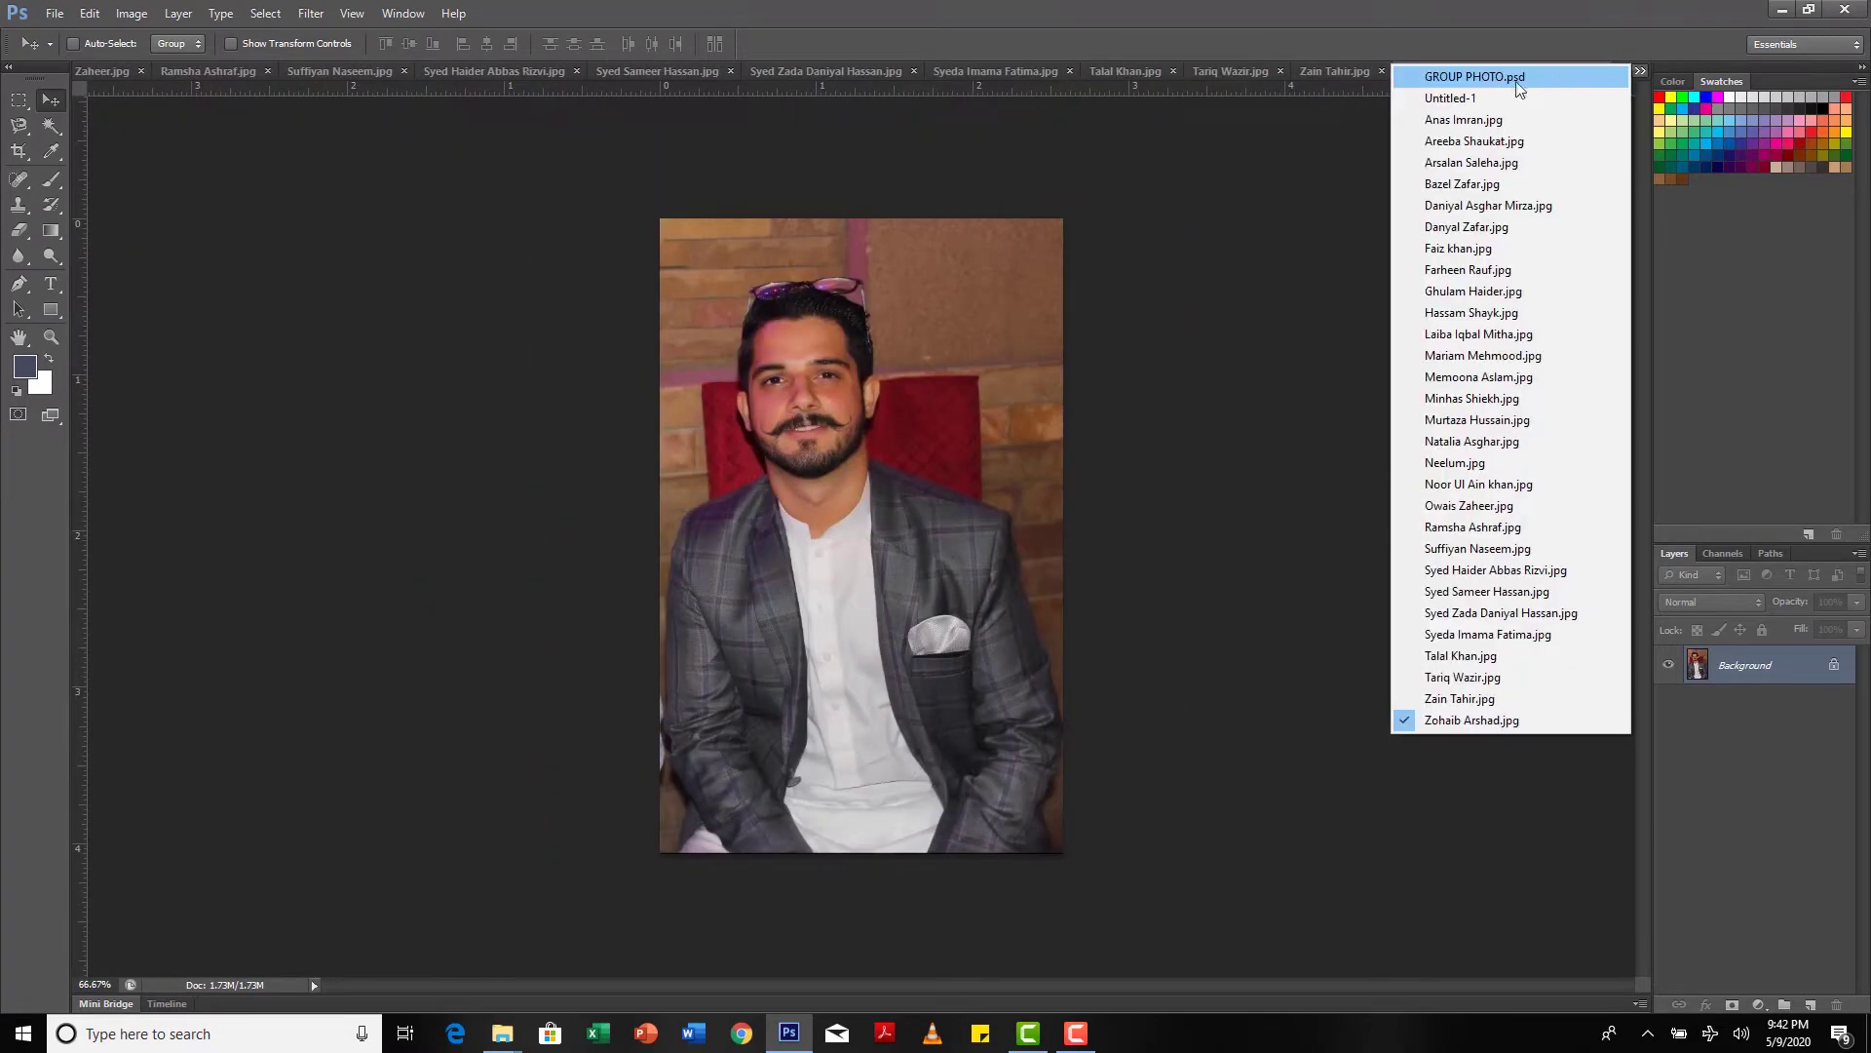
pyautogui.click(1472, 118)
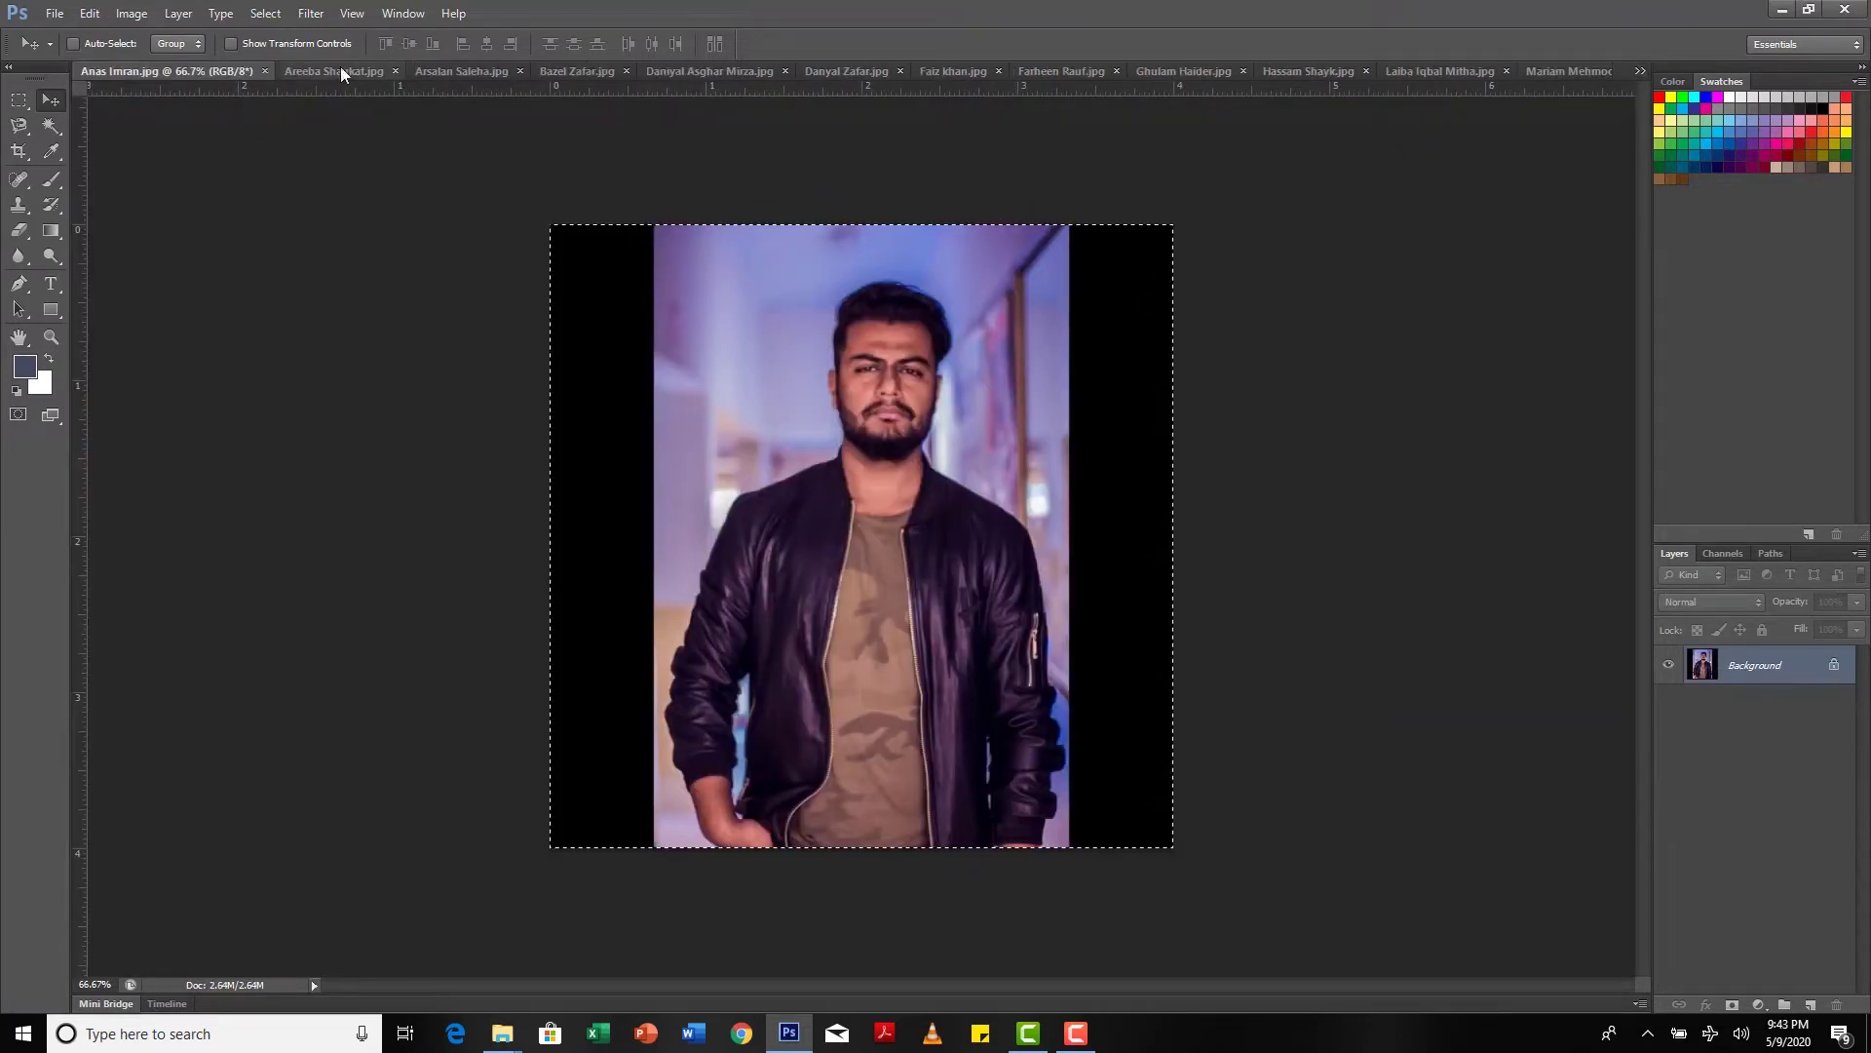
pyautogui.click(1640, 71)
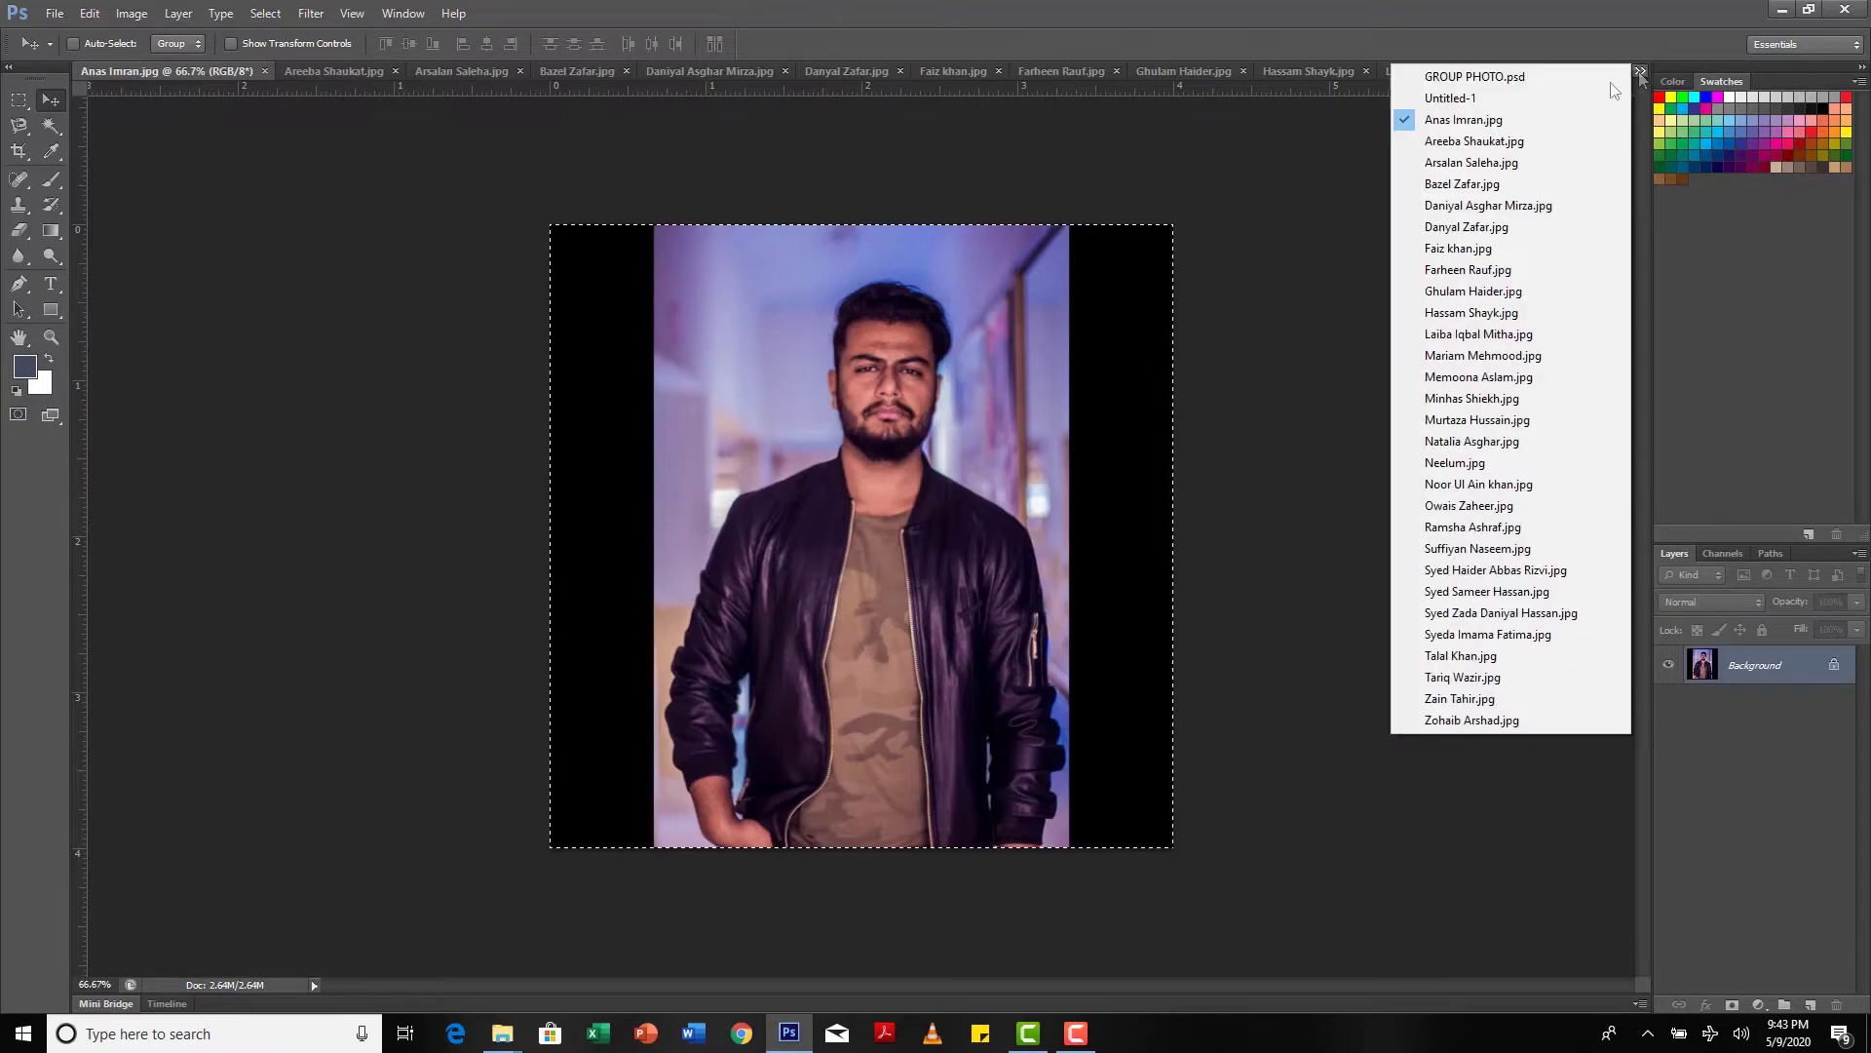
pyautogui.click(1440, 97)
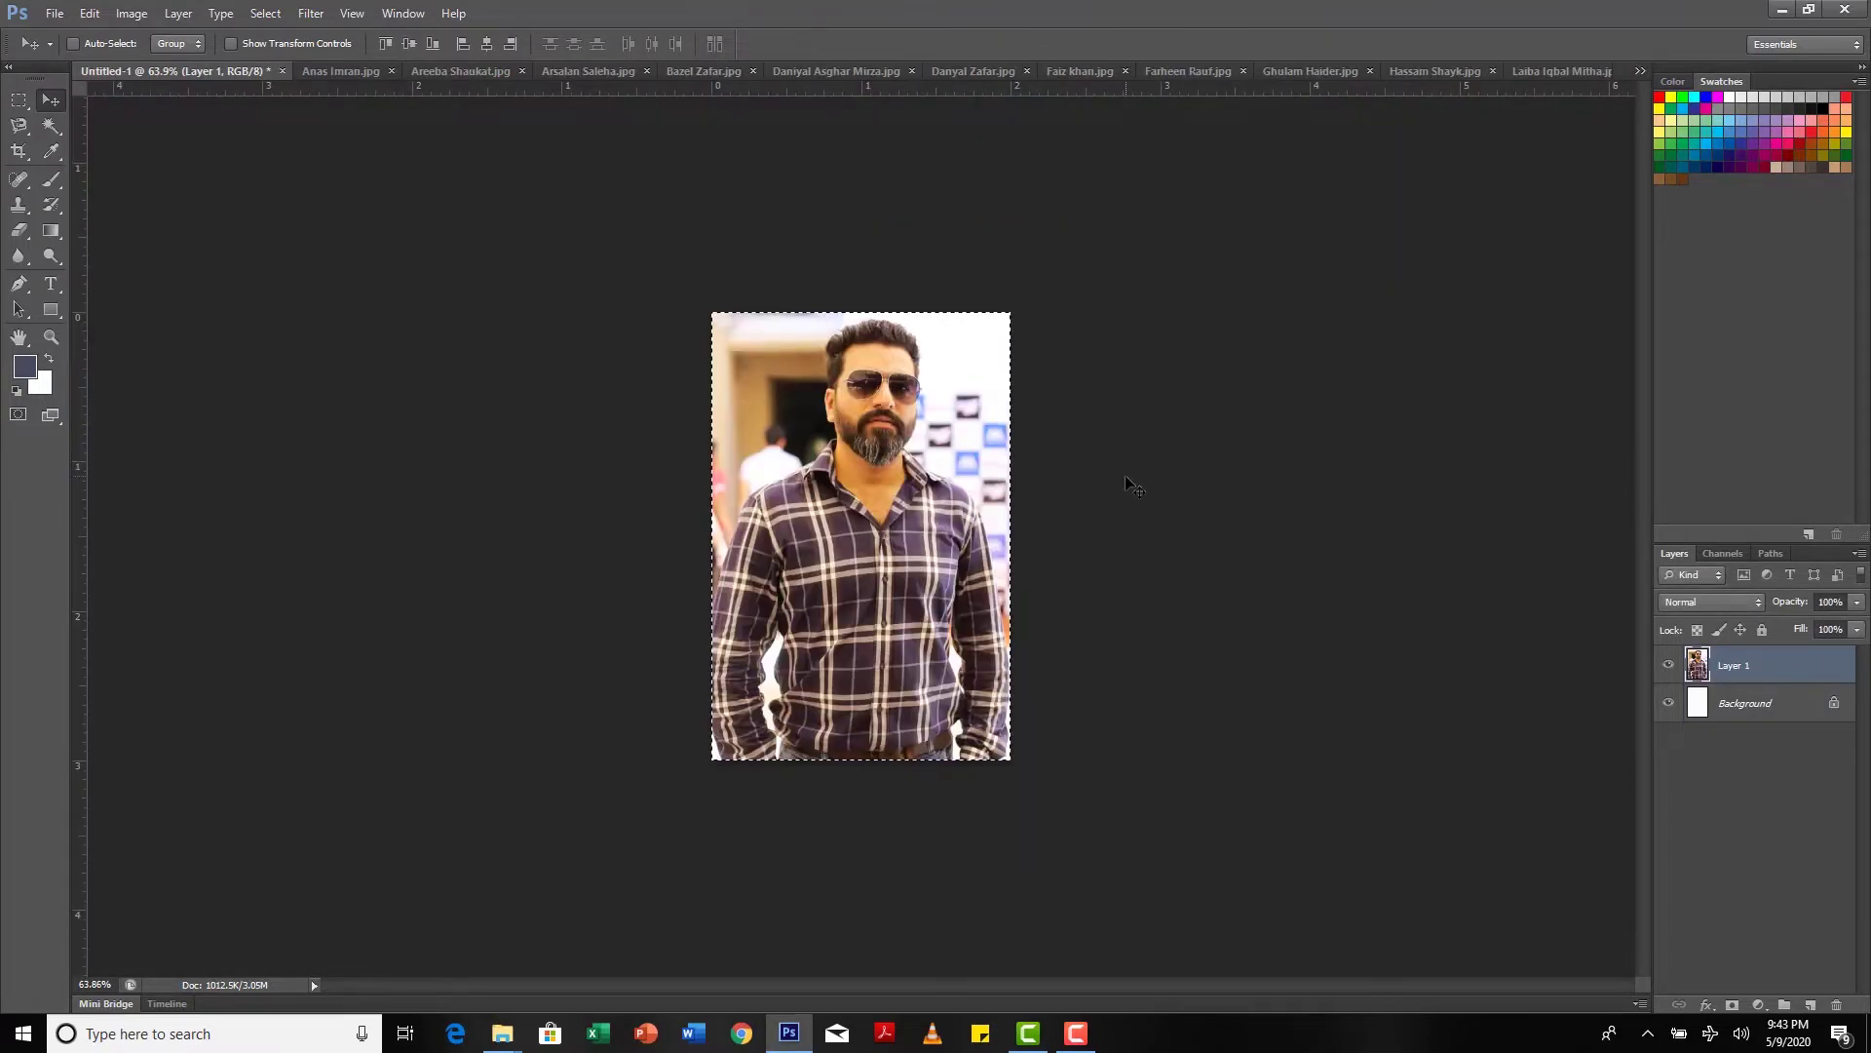
pyautogui.hotkey('ctrl', 'v')
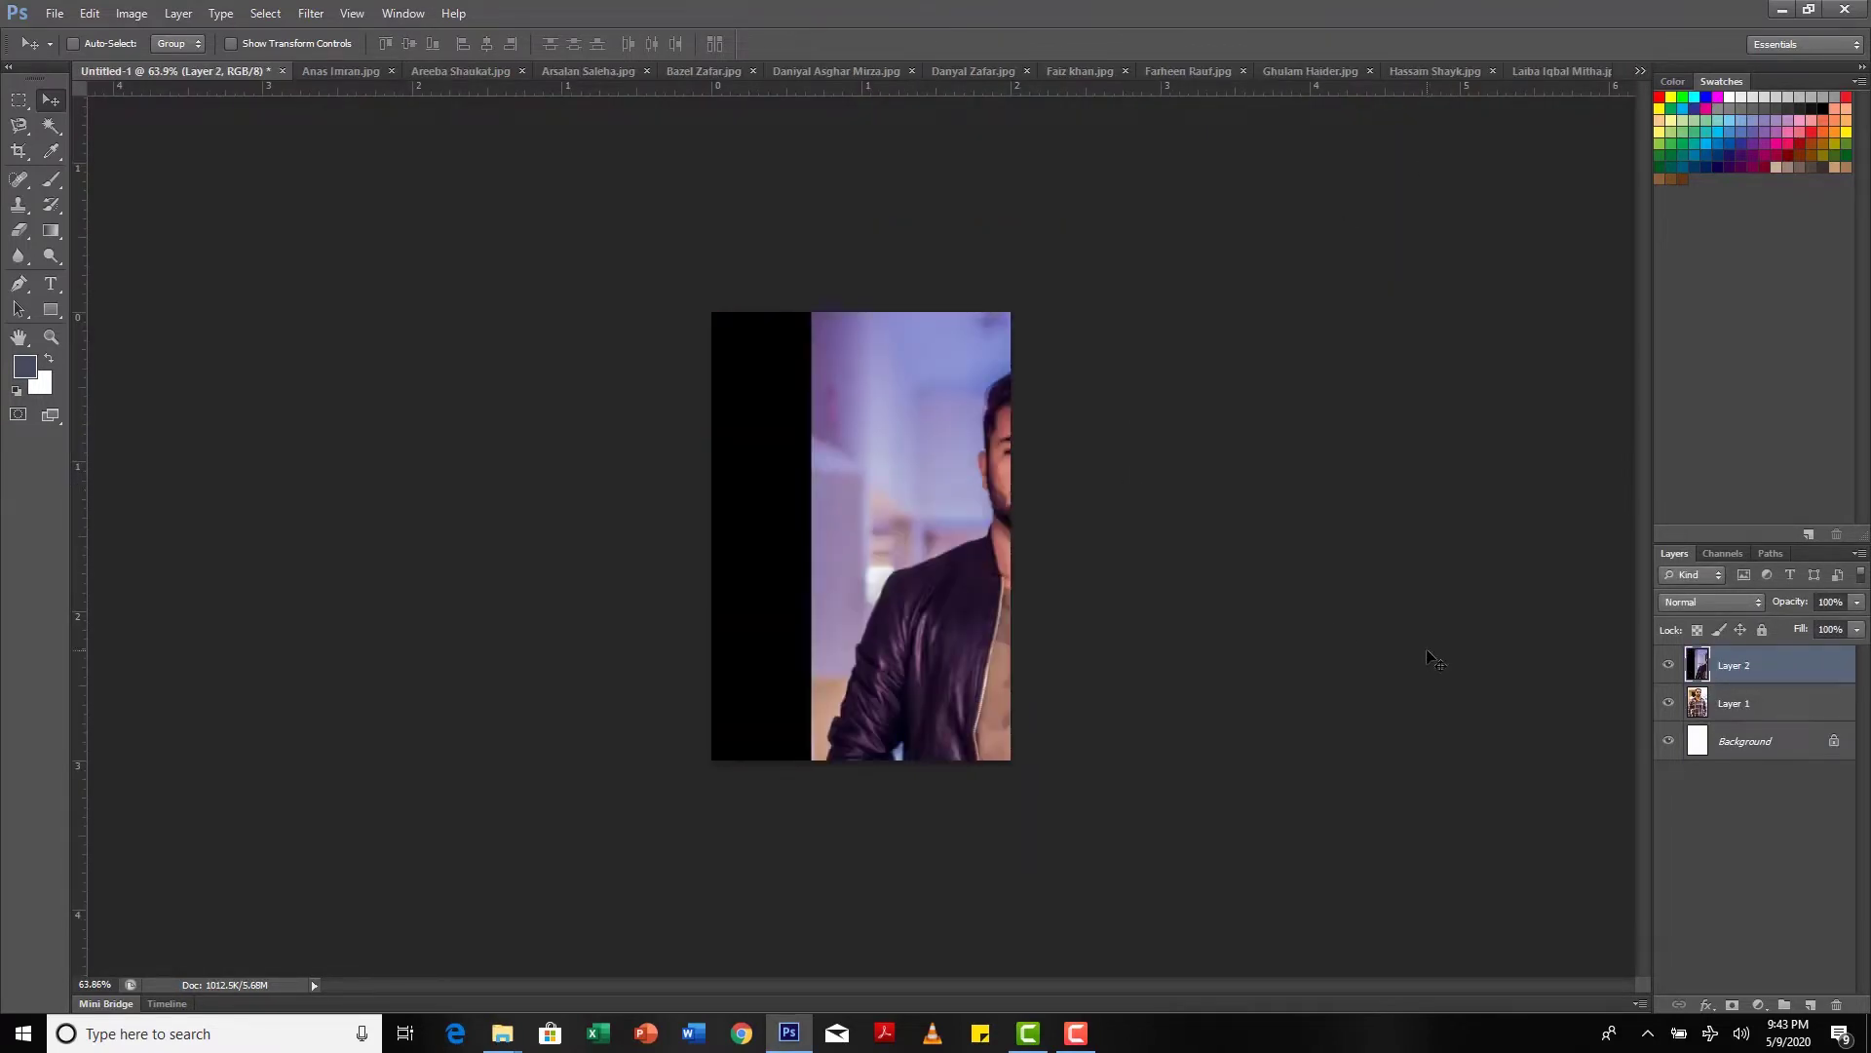
# Step: Scale the black-jacket portrait to about 84% and position it so the man's upper body fills the 2 × 3 inch canvas
pyautogui.hotkey('ctrl', 't')
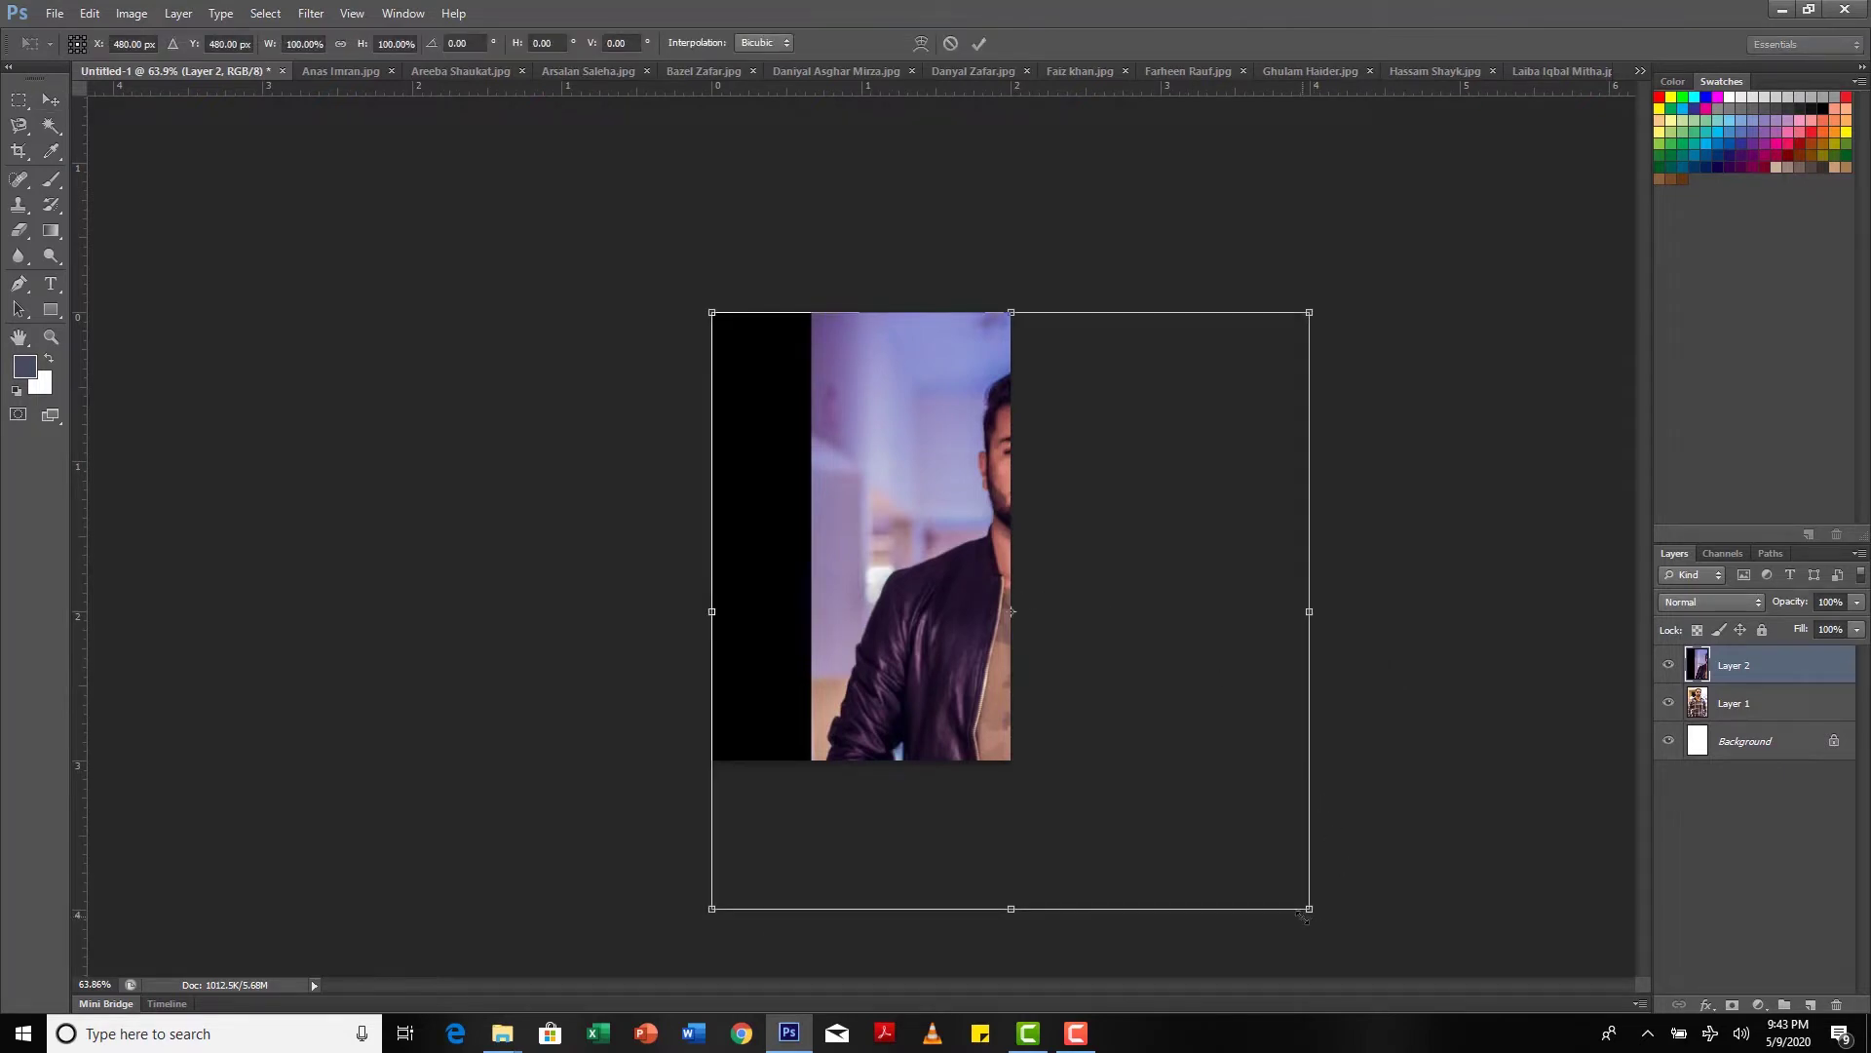
pyautogui.moveTo(1309, 909); pyautogui.dragTo(1191, 852)
pyautogui.moveTo(1153, 681); pyautogui.dragTo(1061, 674)
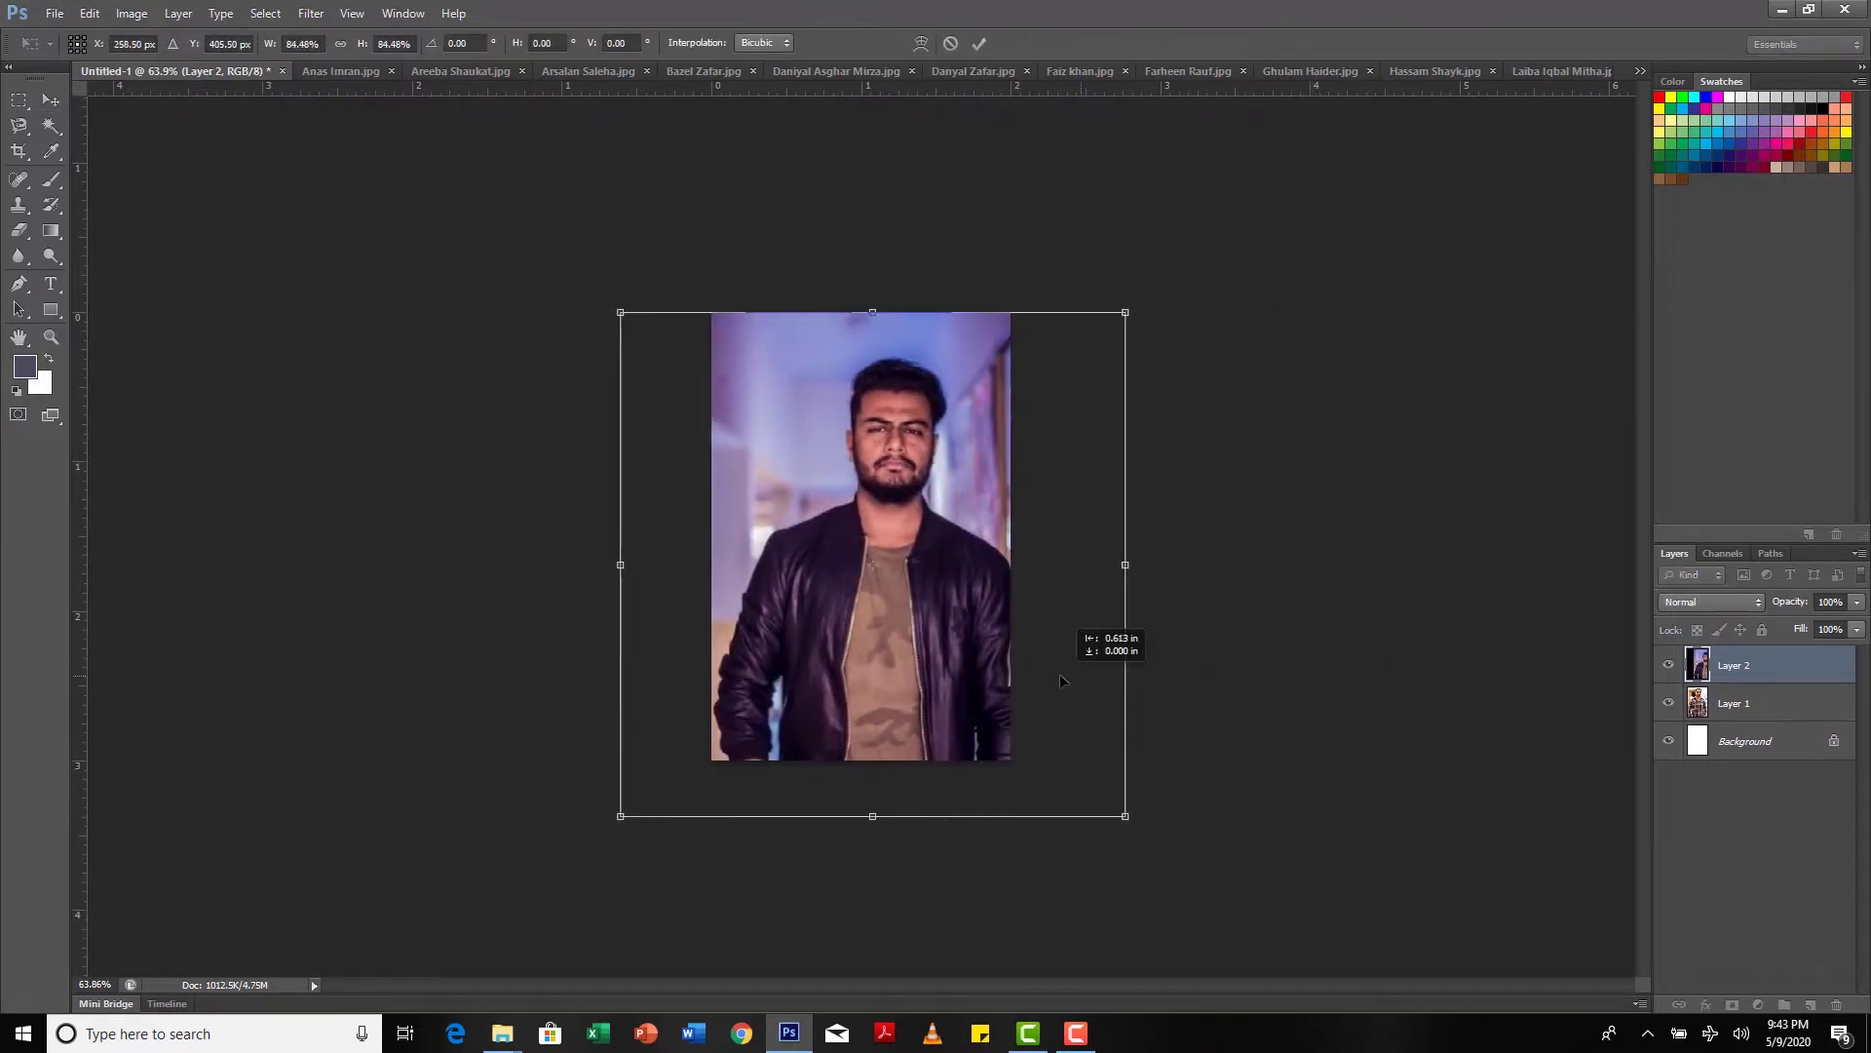
pyautogui.press('Return')
# Step: Bring the framed portraits into GROUP PHOTO.psd and line them up in a row on both sides of the central portrait
pyautogui.click(1640, 71)
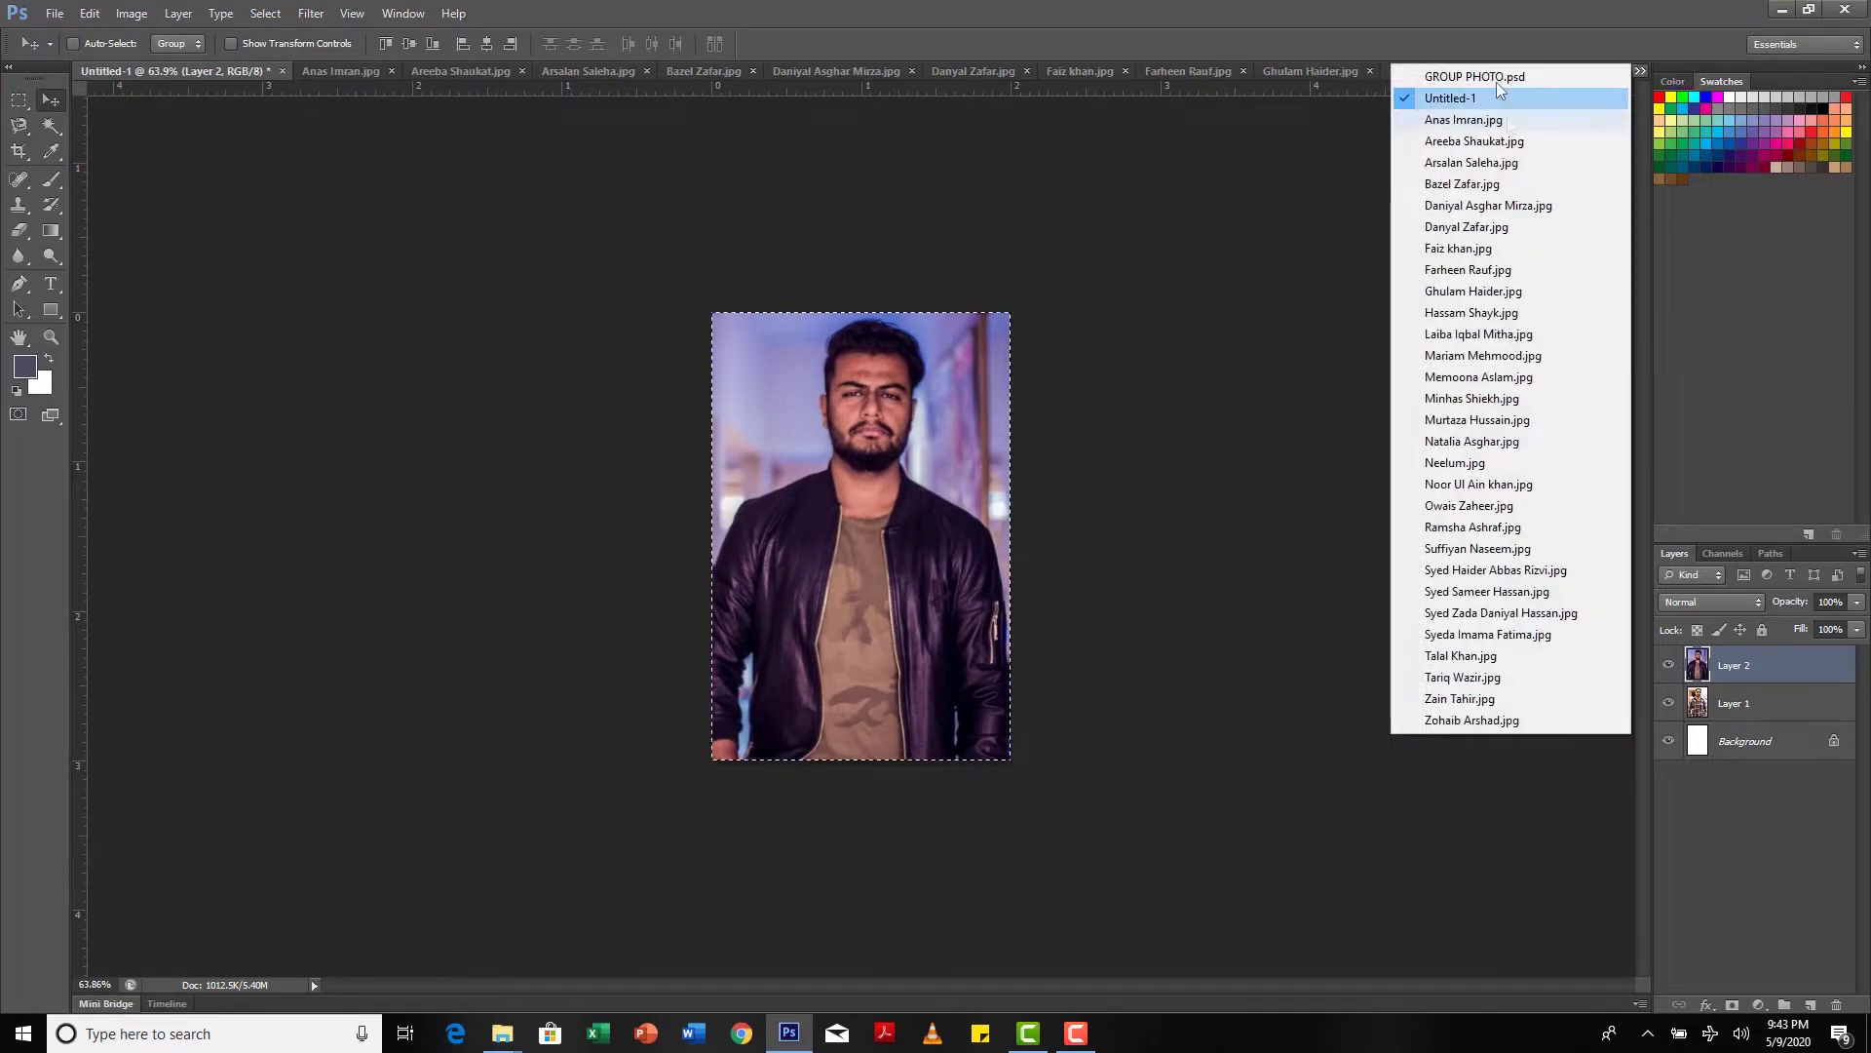
pyautogui.click(1443, 74)
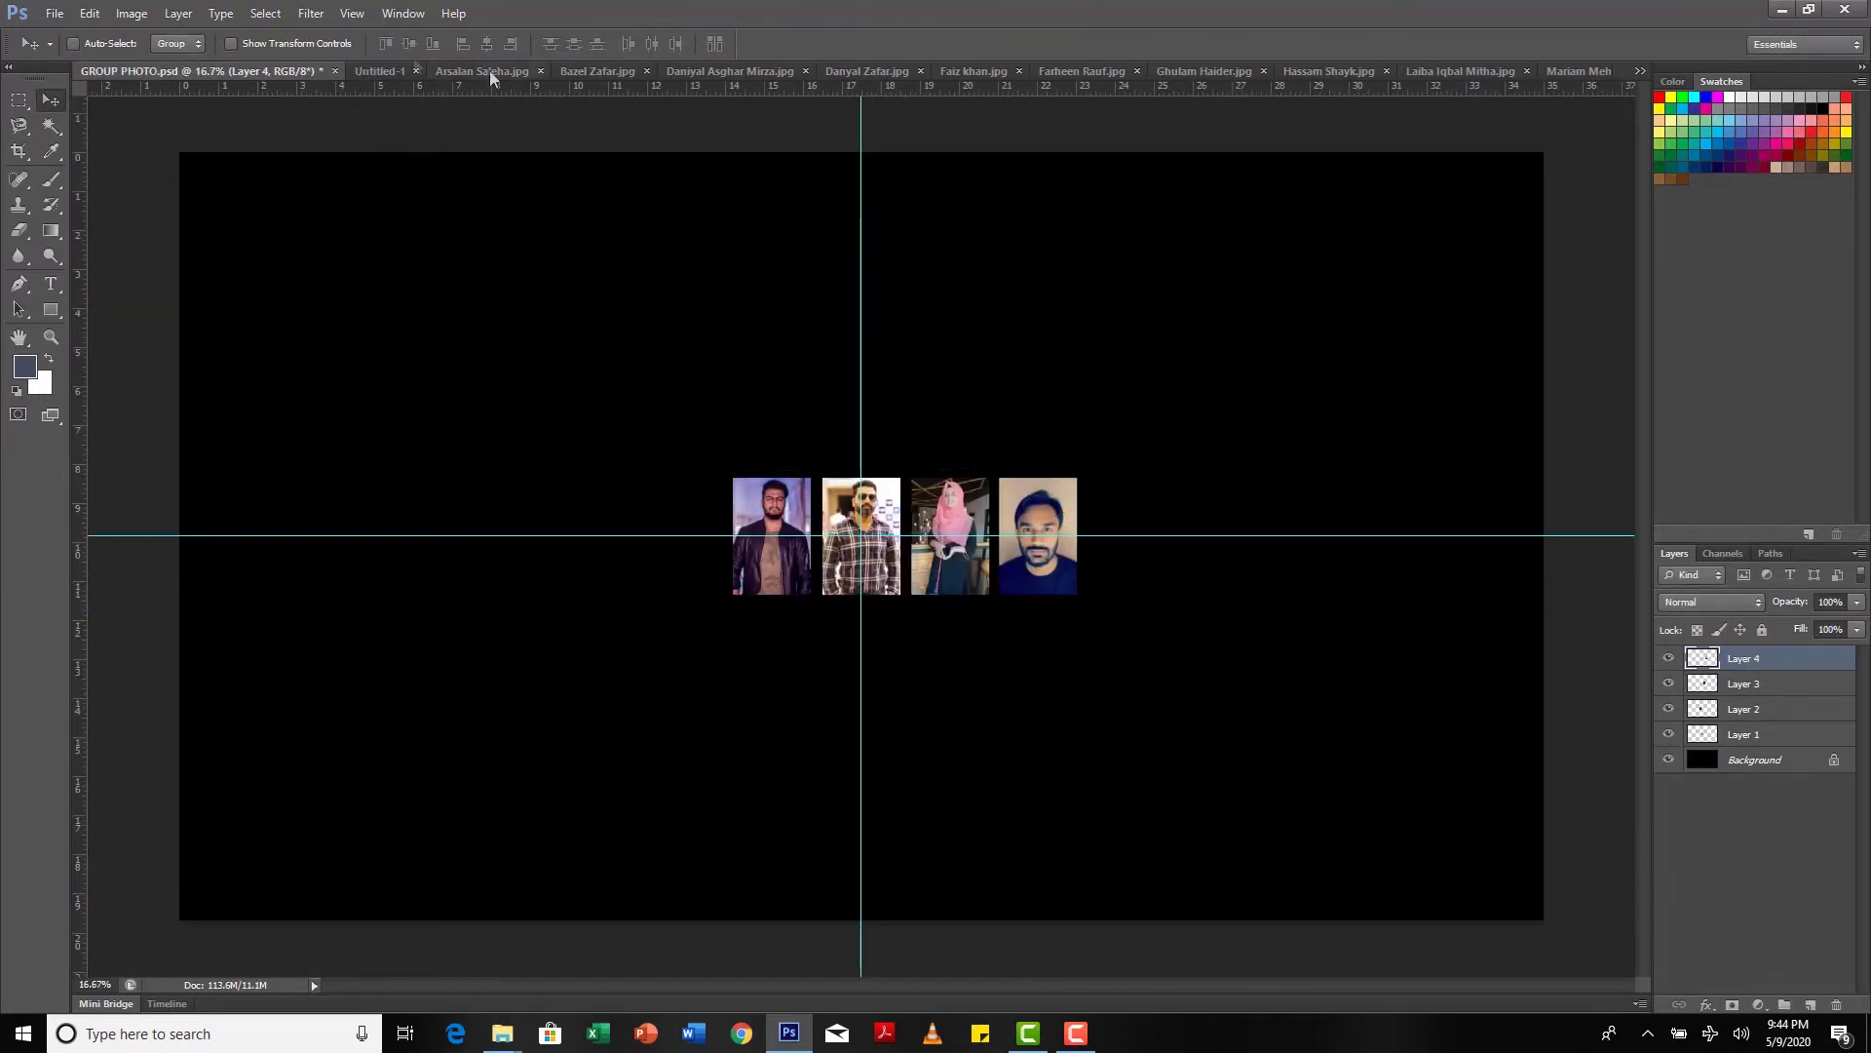
pyautogui.click(489, 70)
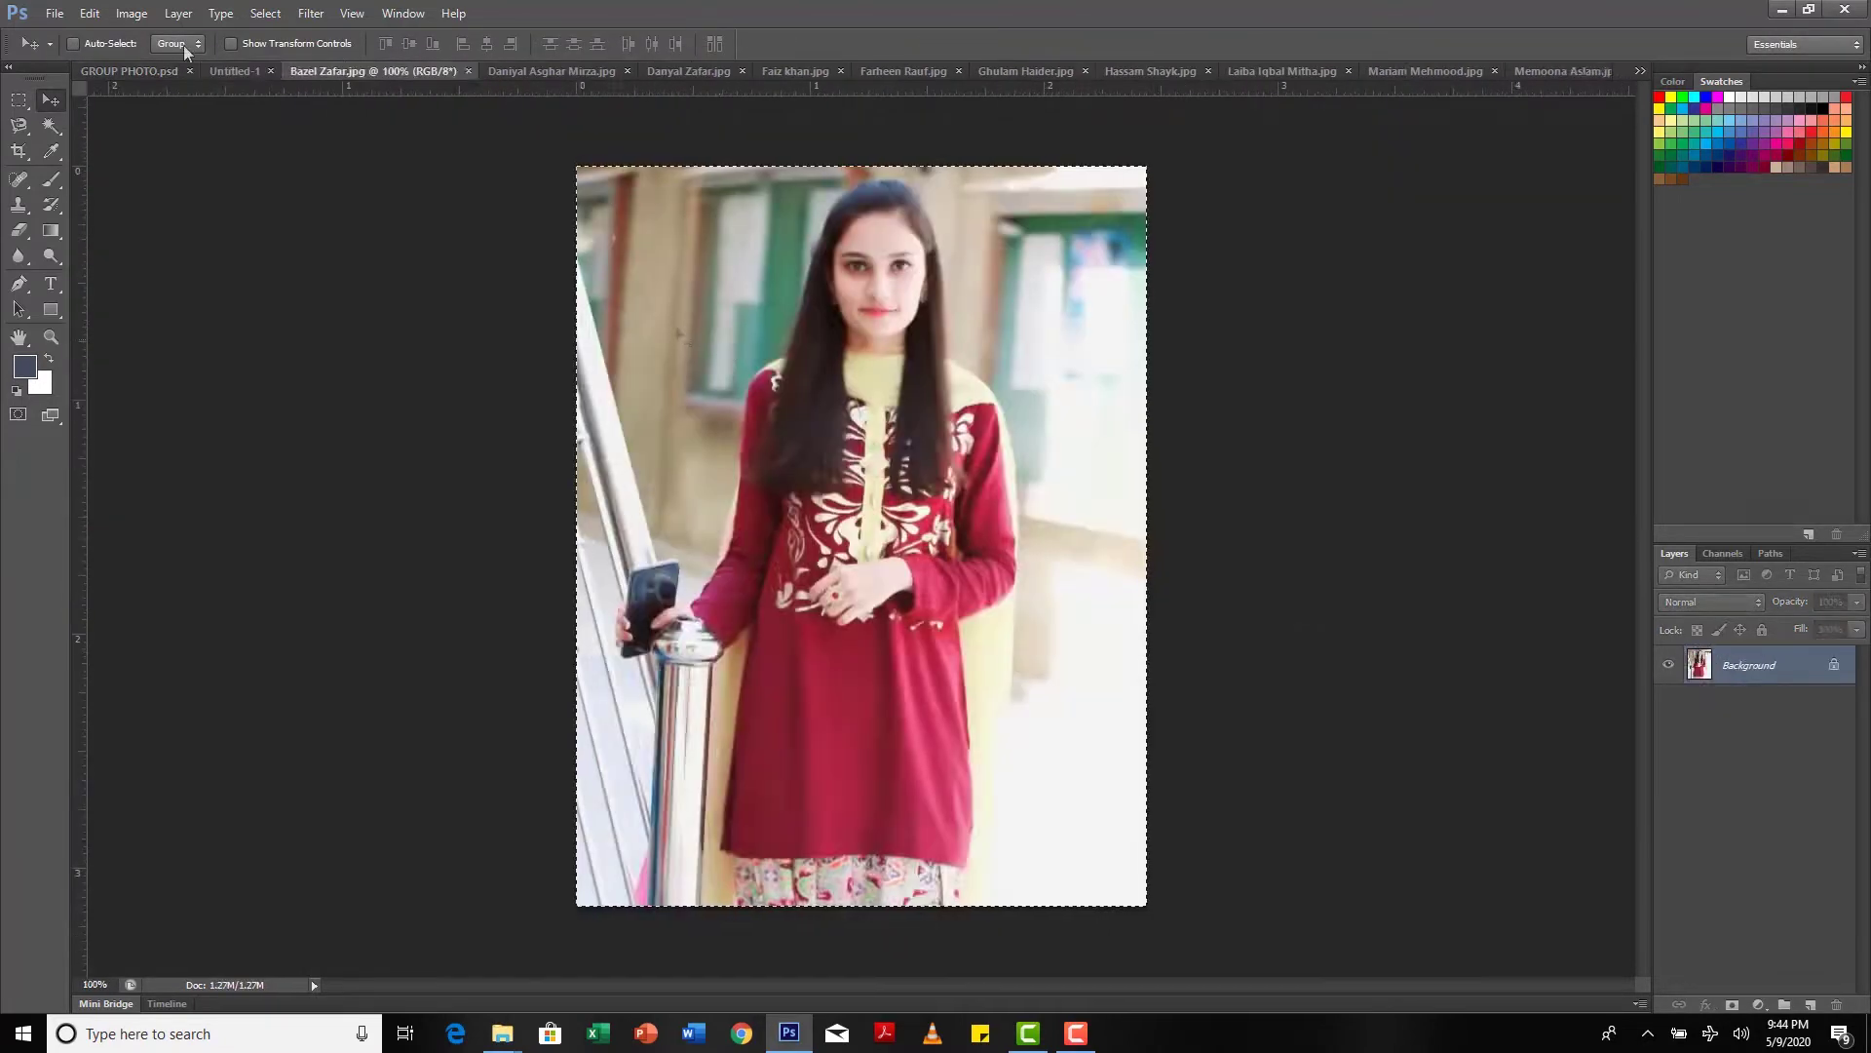
pyautogui.click(173, 70)
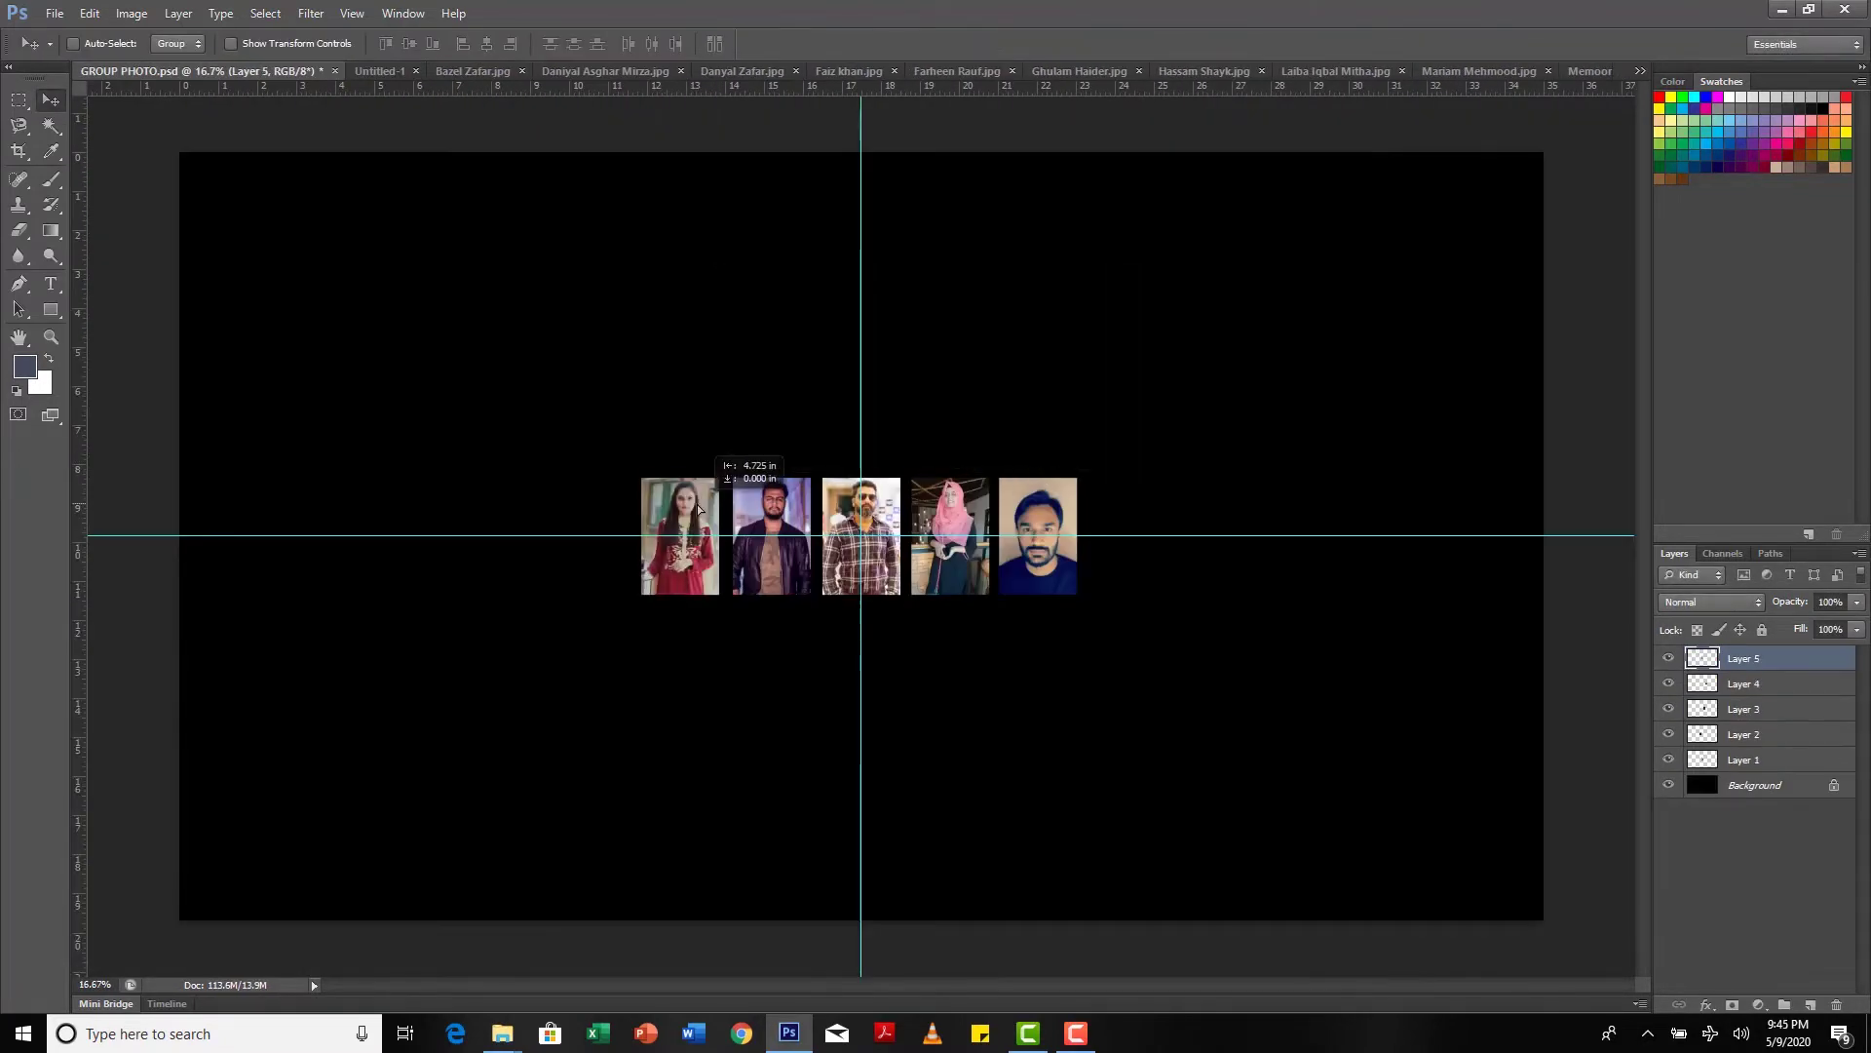
# Step: Frame the navy-suit portrait at about 84% in Untitled-1, add it to the row's left end, and close its source without saving
pyautogui.click(473, 70)
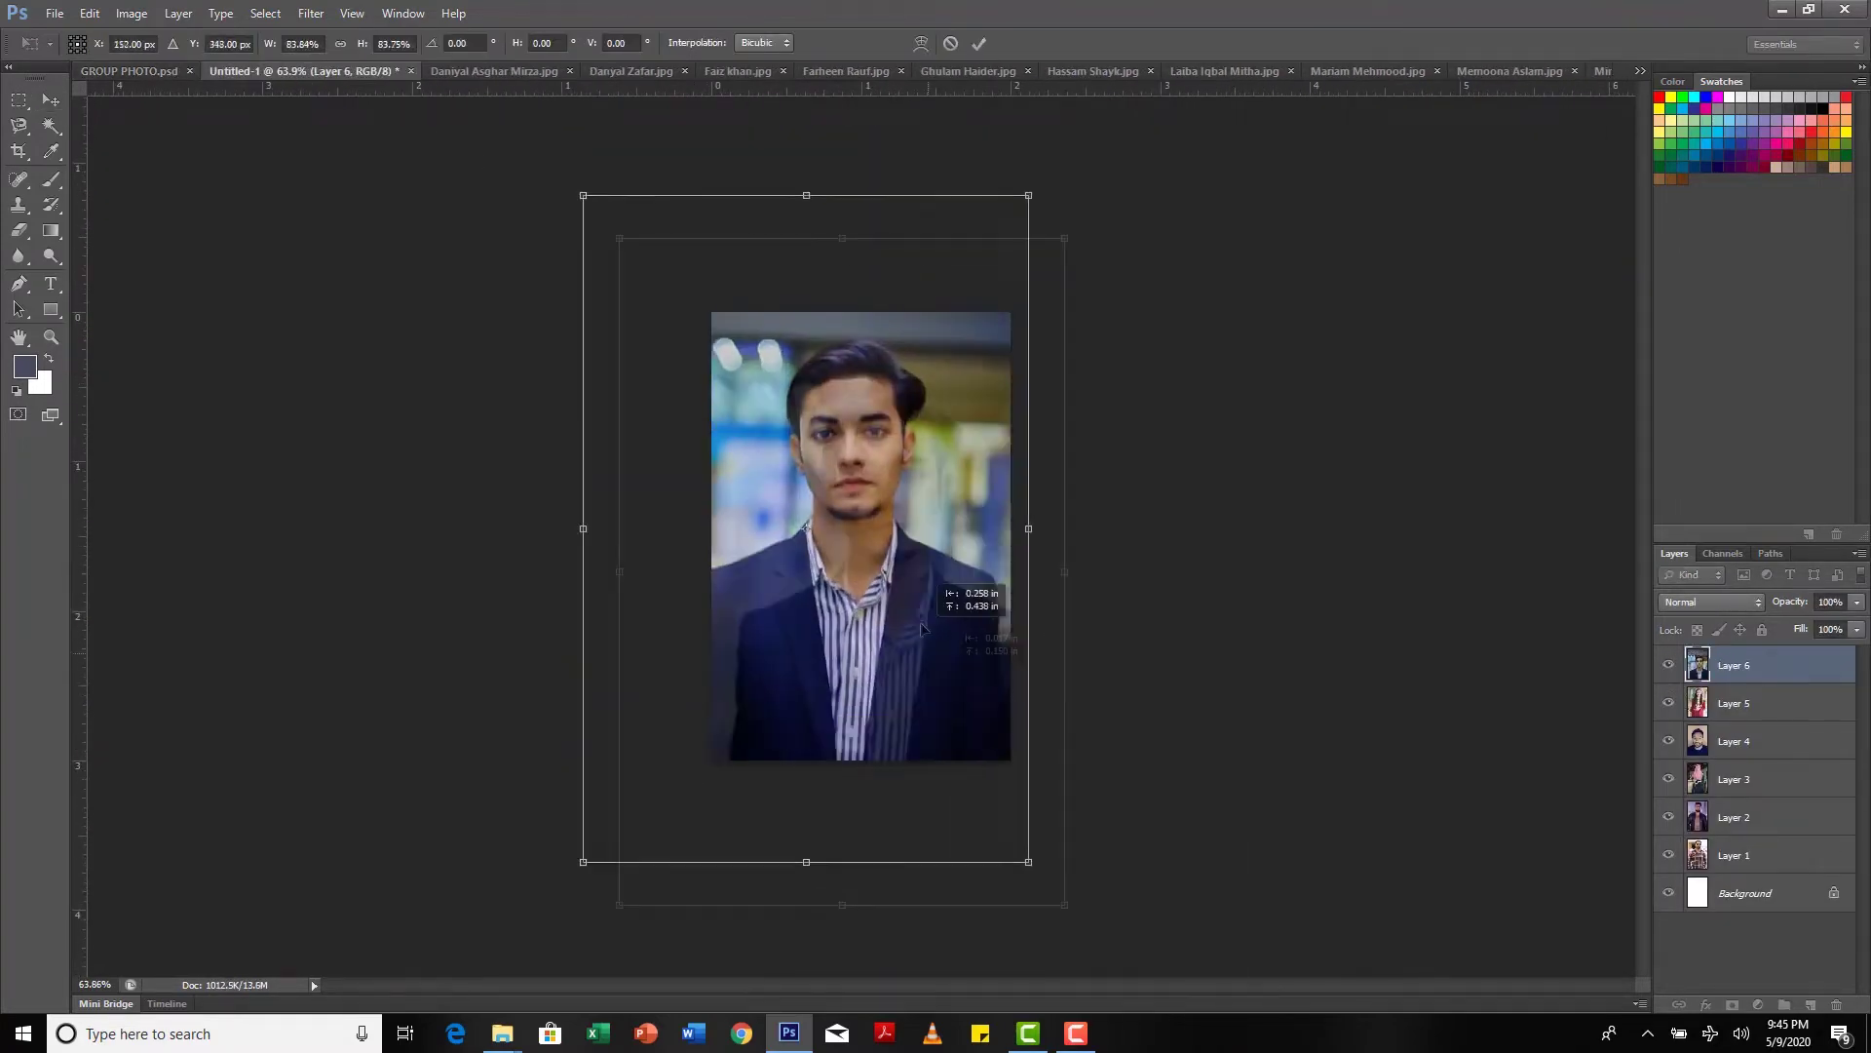
pyautogui.press('Return')
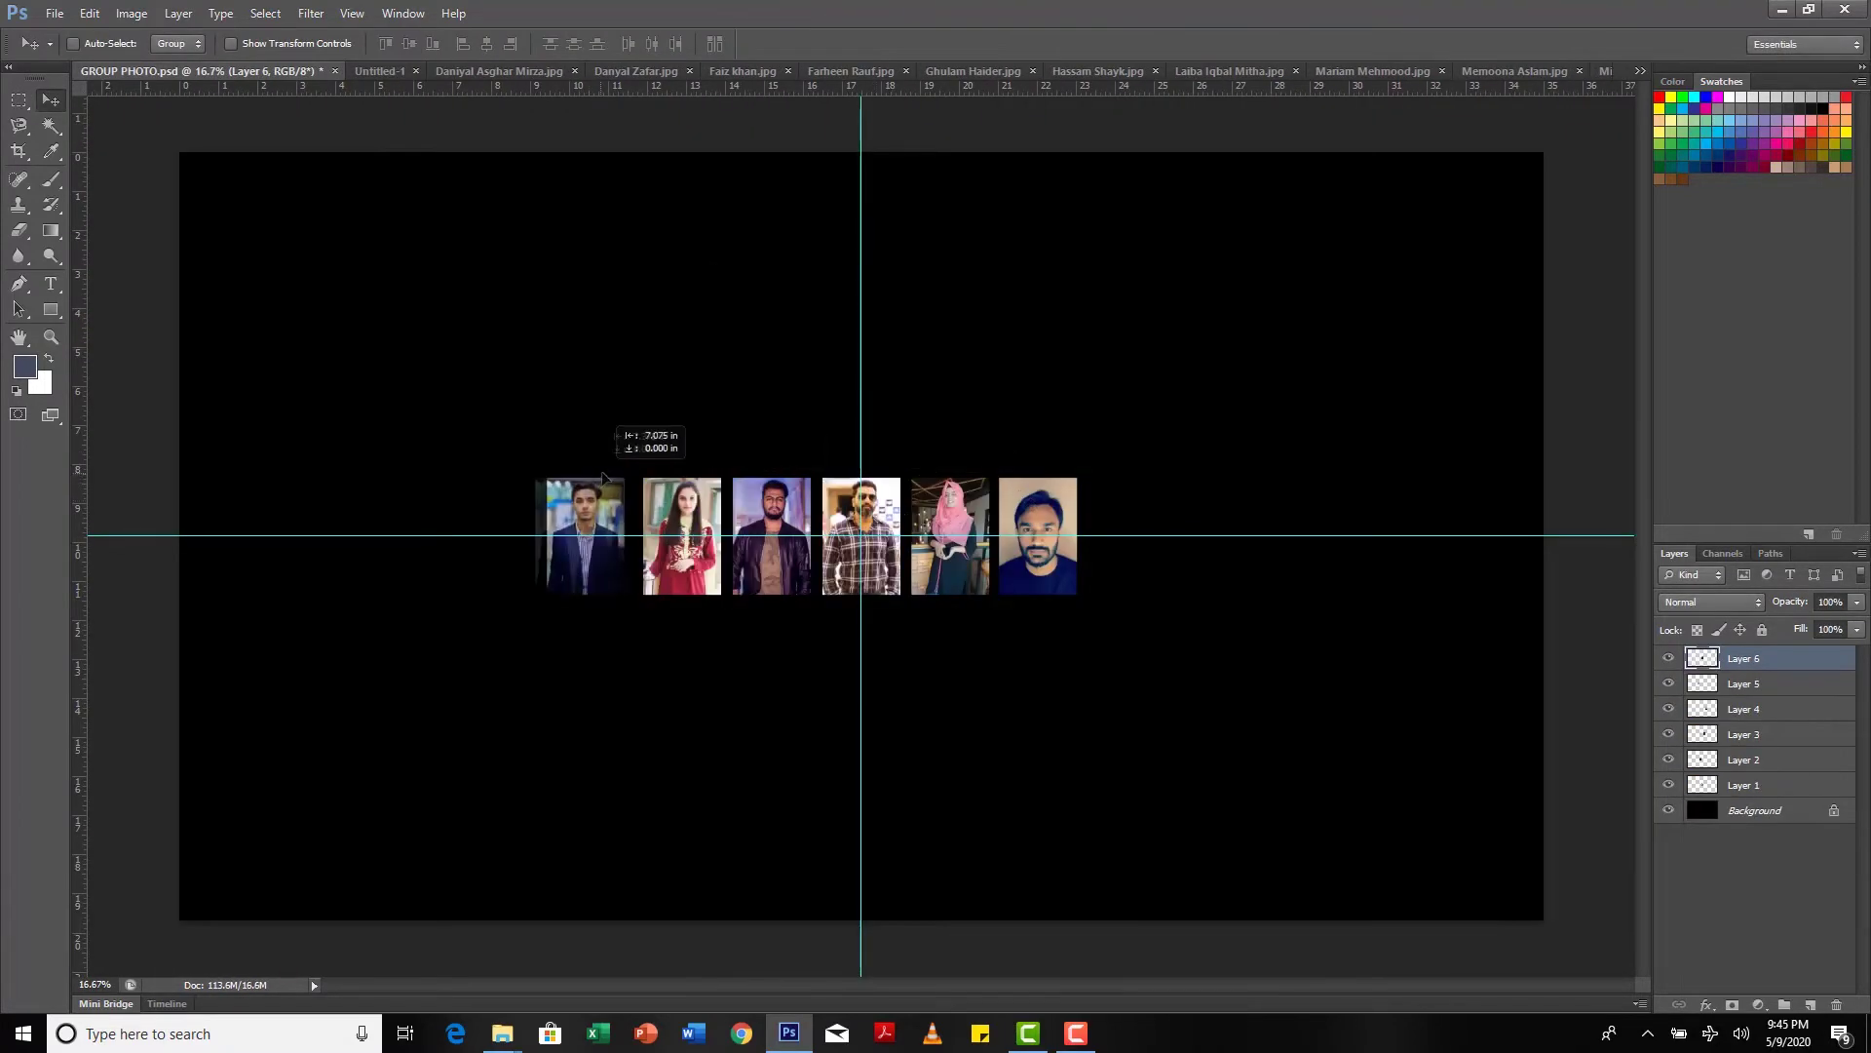
pyautogui.hotkey('ctrl', 'w')
pyautogui.click(938, 389)
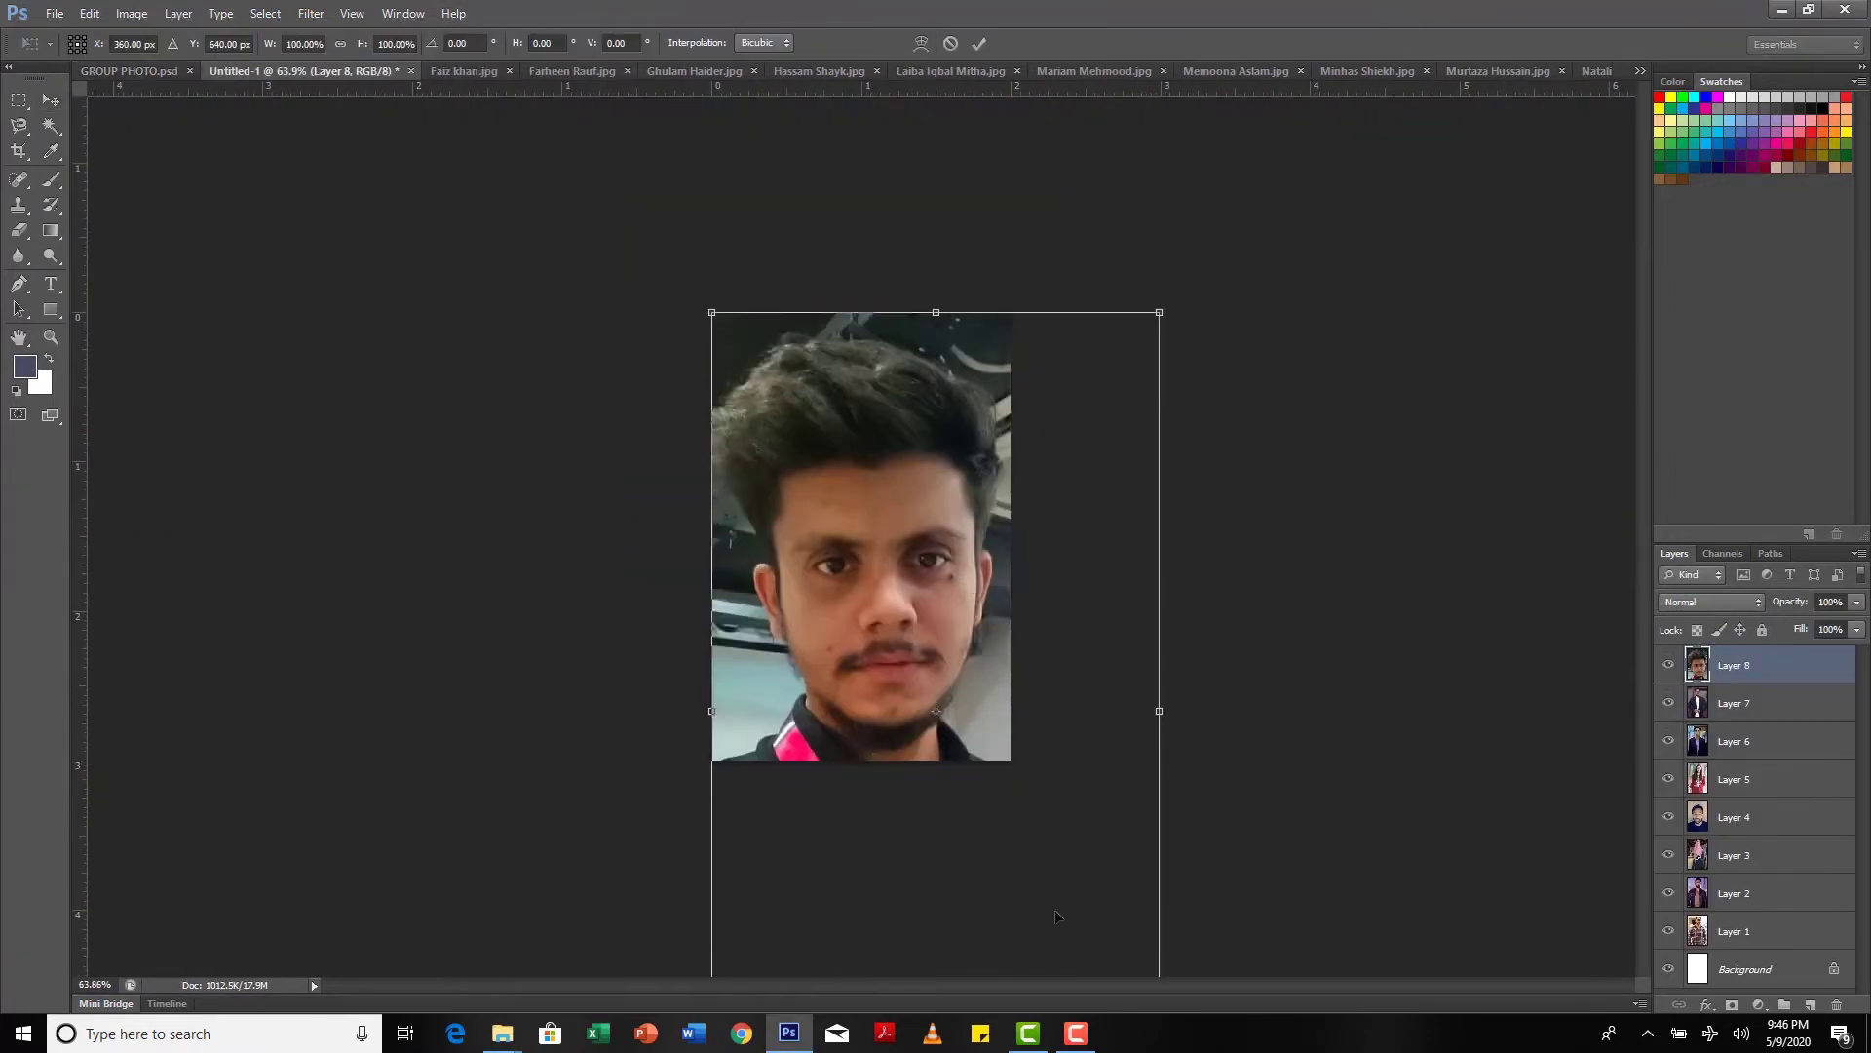
# Step: Scale down the pink-lanyard portrait to frame it, then extend the row at both ends with the next framed portraits, accepting the colour conversion
pyautogui.moveTo(1160, 976); pyautogui.dragTo(944, 721)
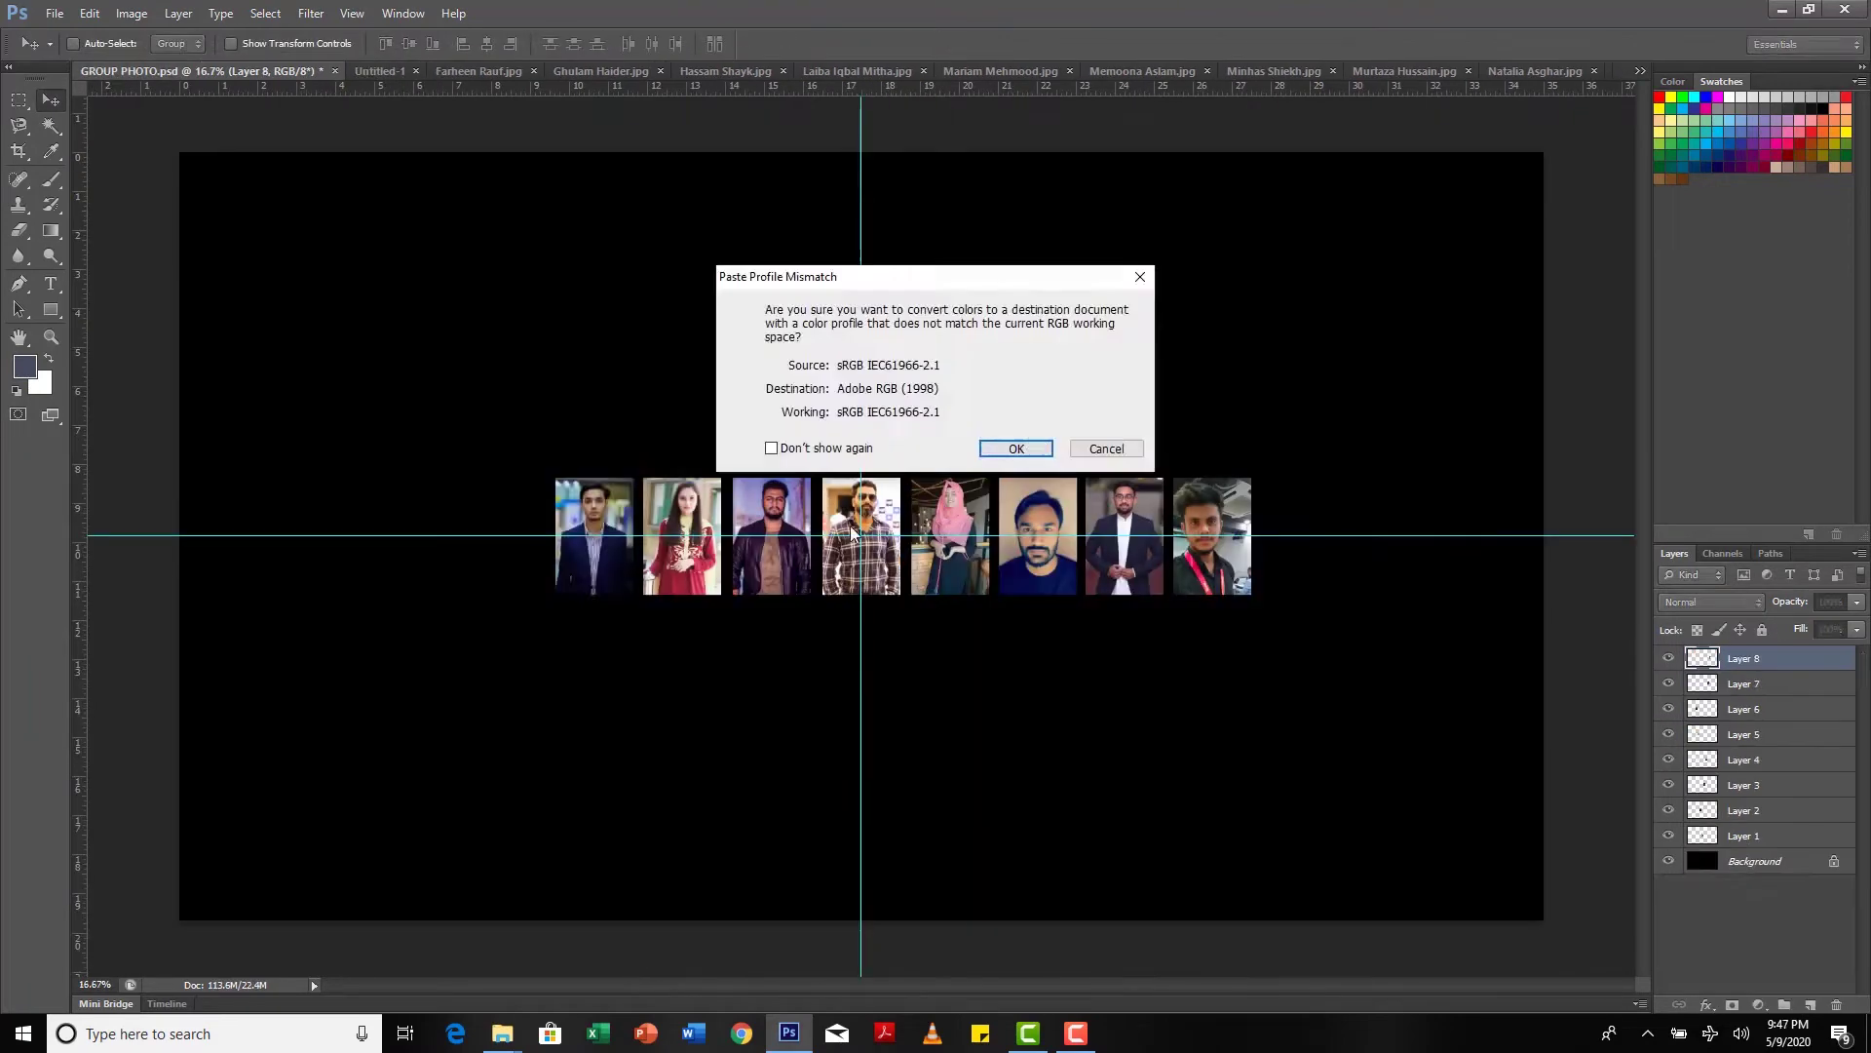
pyautogui.press('Return')
pyautogui.moveTo(884, 499); pyautogui.dragTo(531, 499)
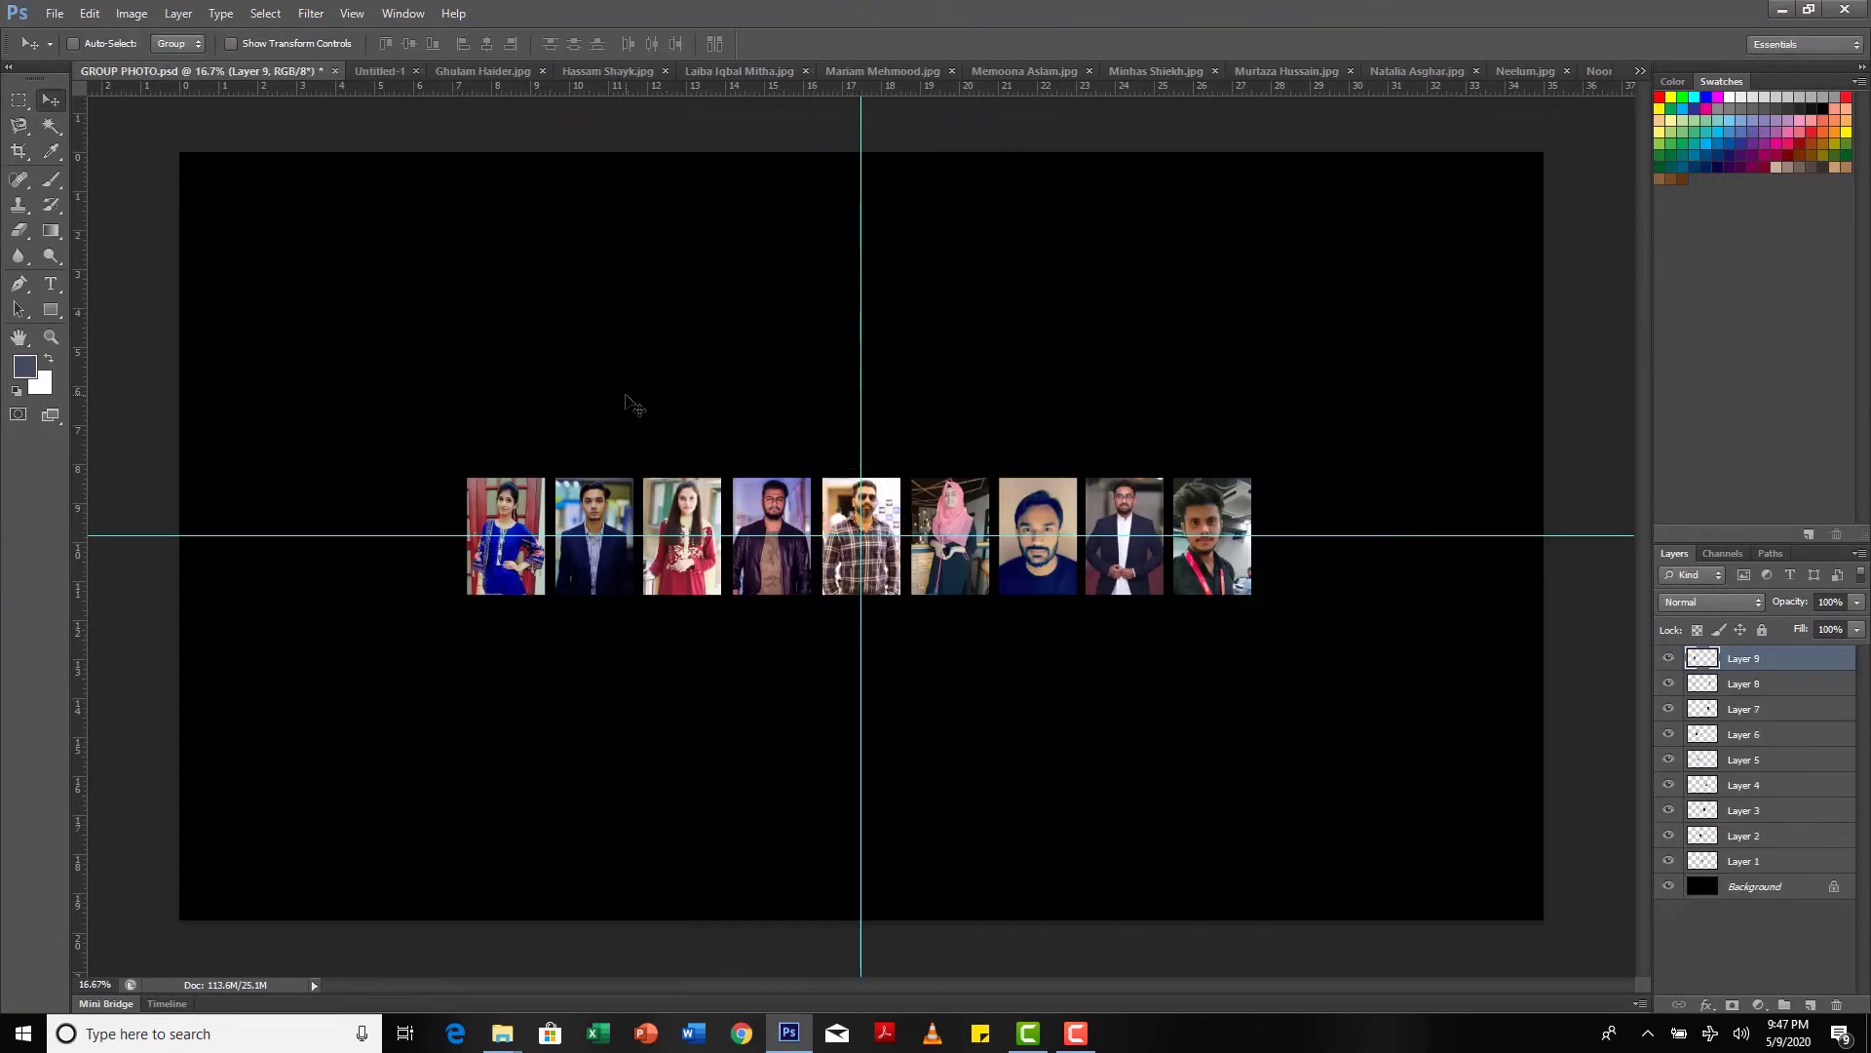
pyautogui.moveTo(626, 405); pyautogui.dragTo(440, 504)
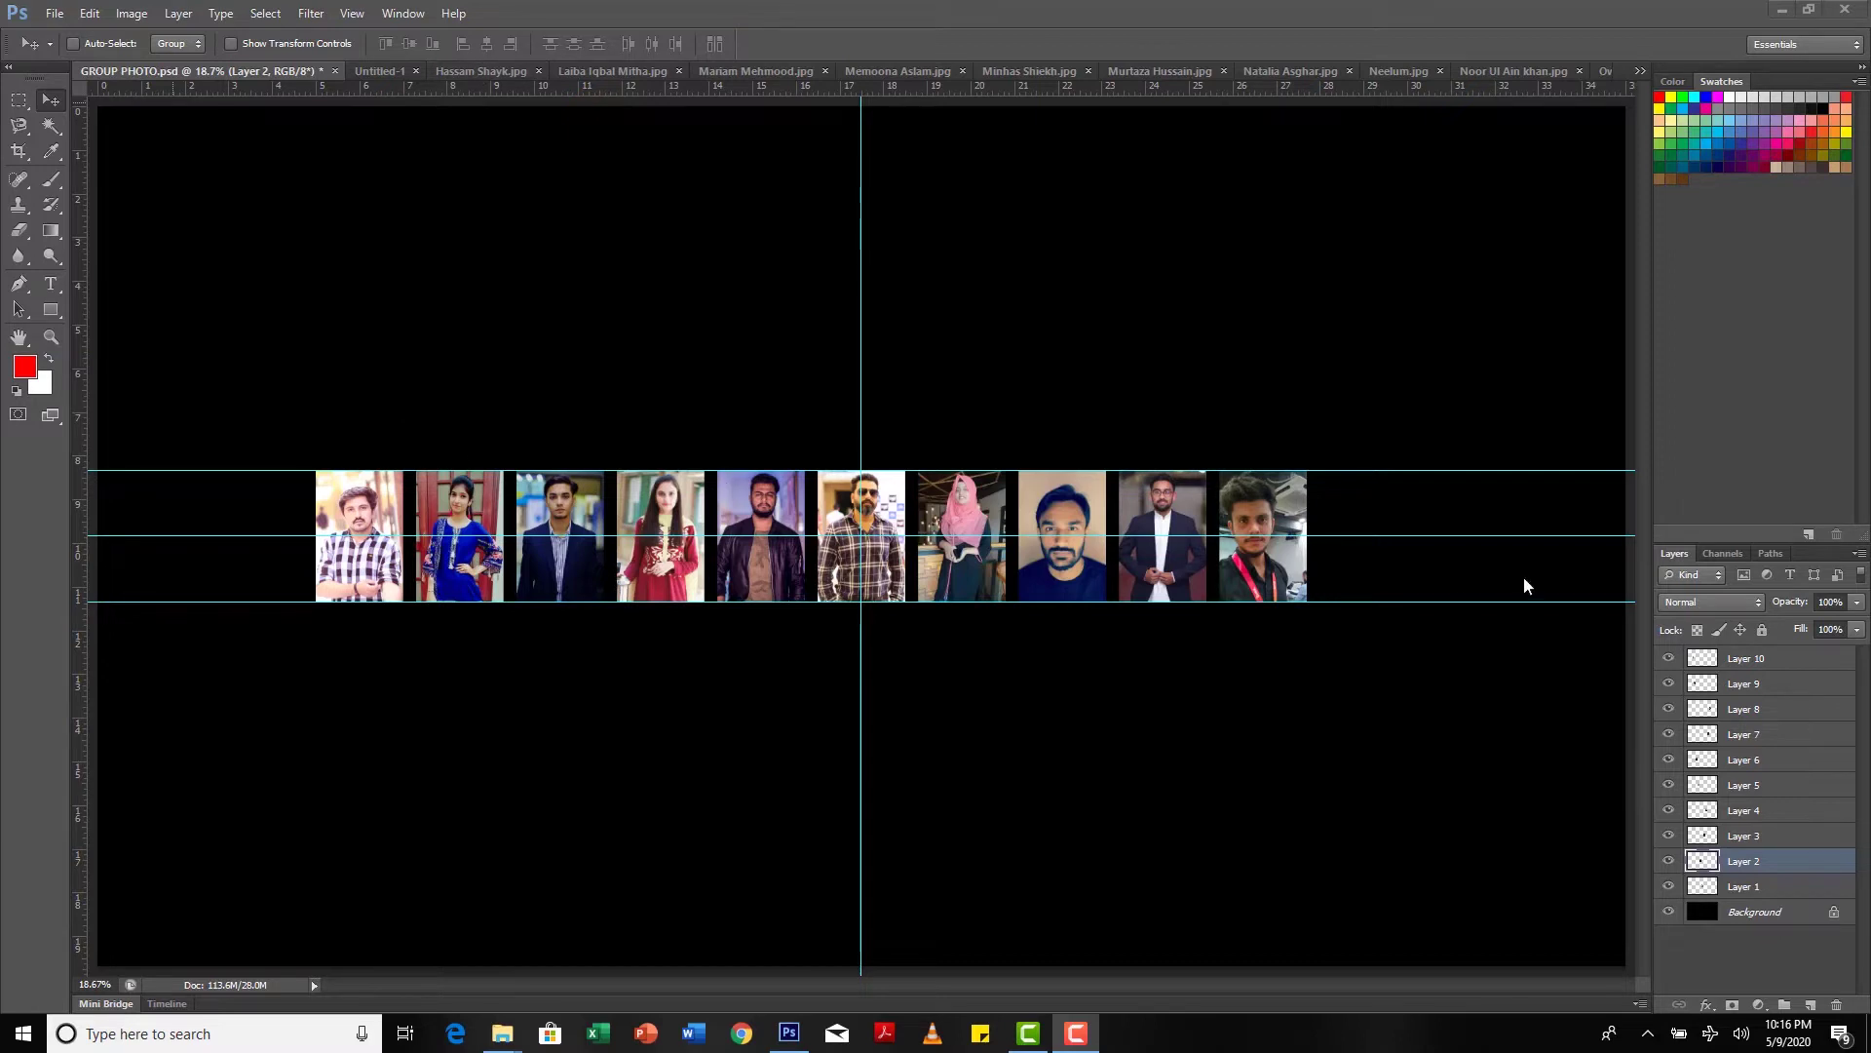
# Step: Copy the whole beach portrait of the man in sunglasses and paste it into the Untitled-1 document
pyautogui.click(482, 70)
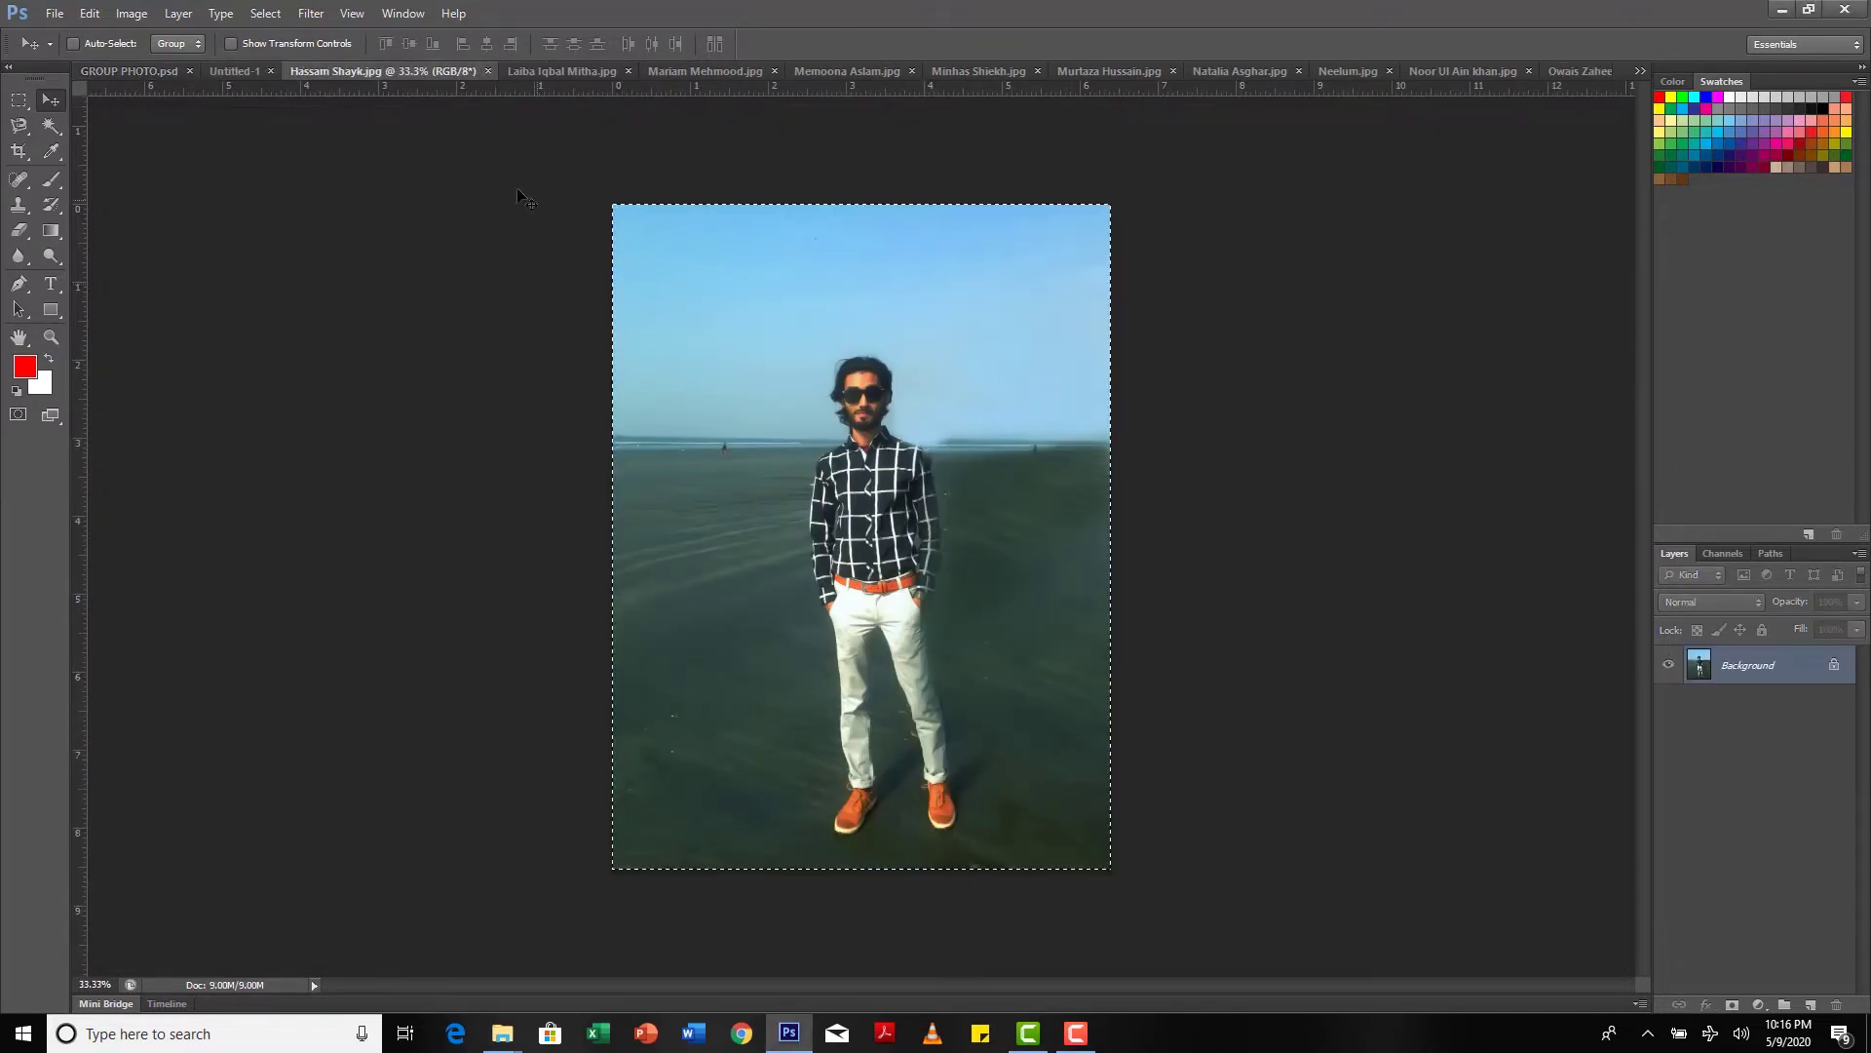
pyautogui.click(254, 73)
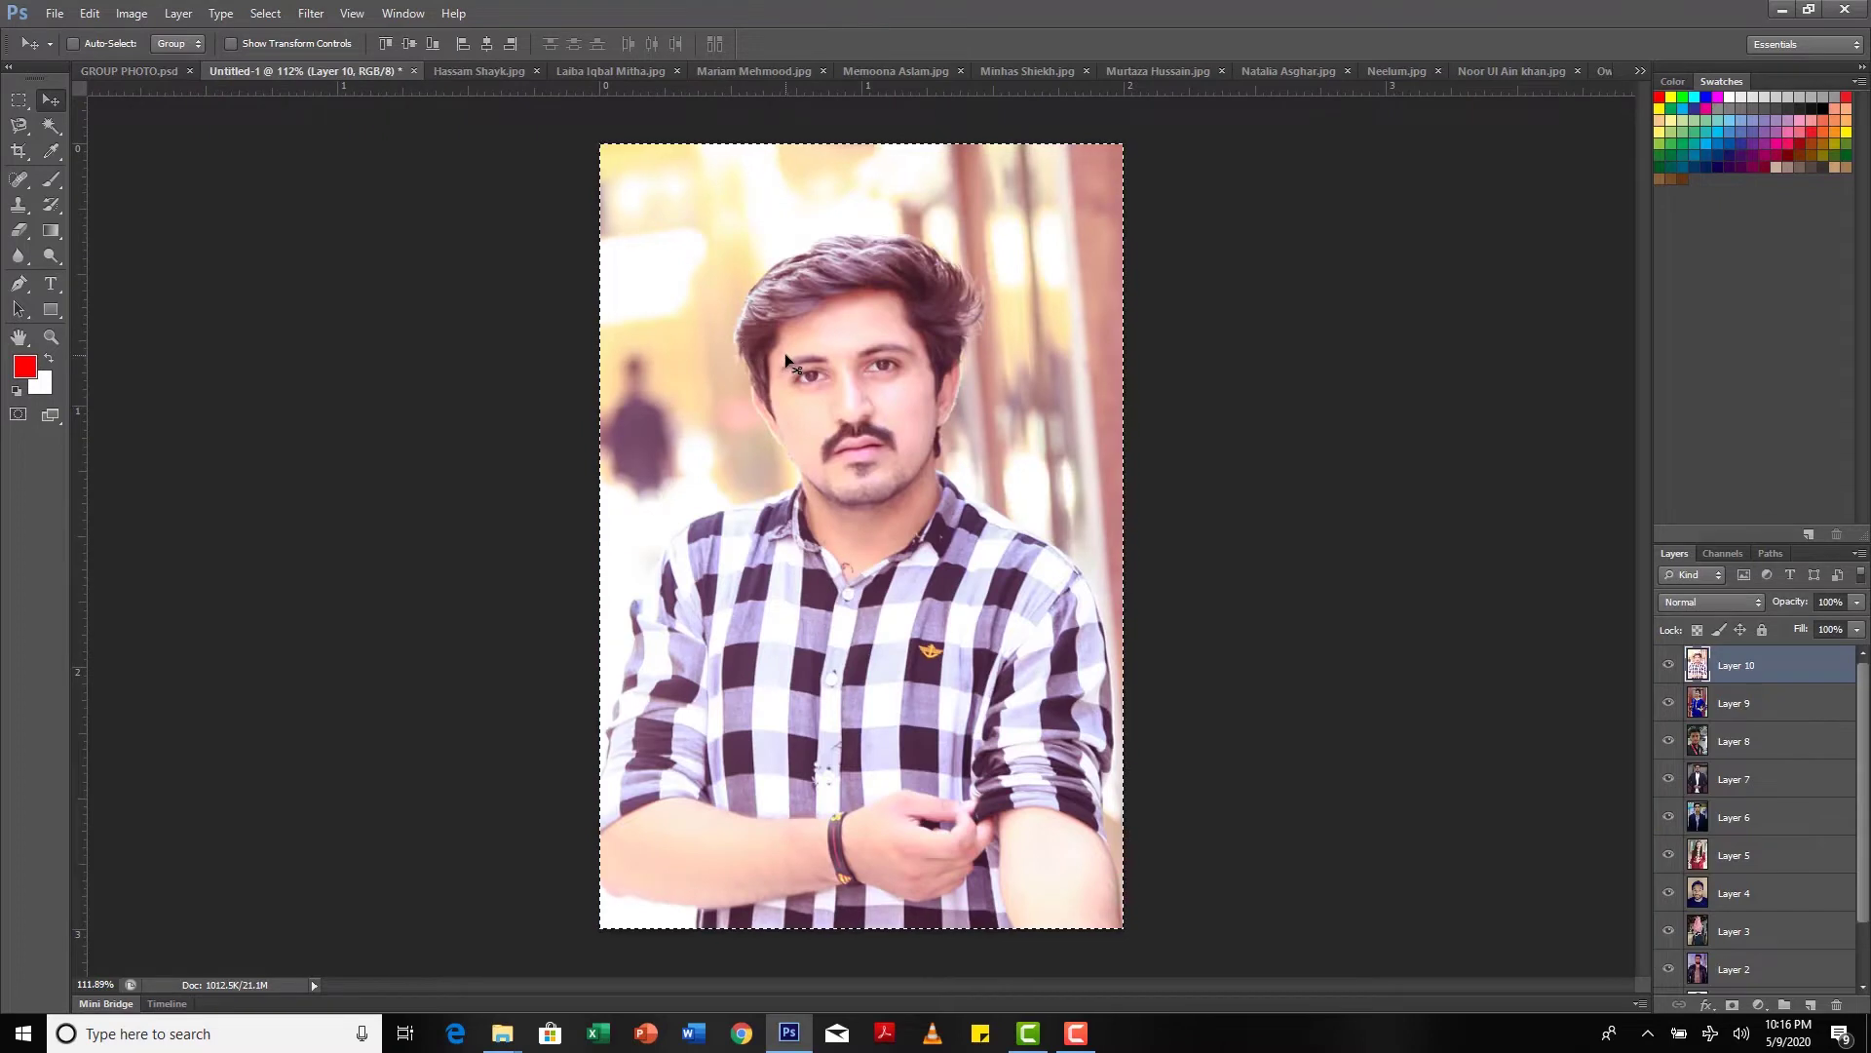
pyautogui.hotkey('ctrl', 'v')
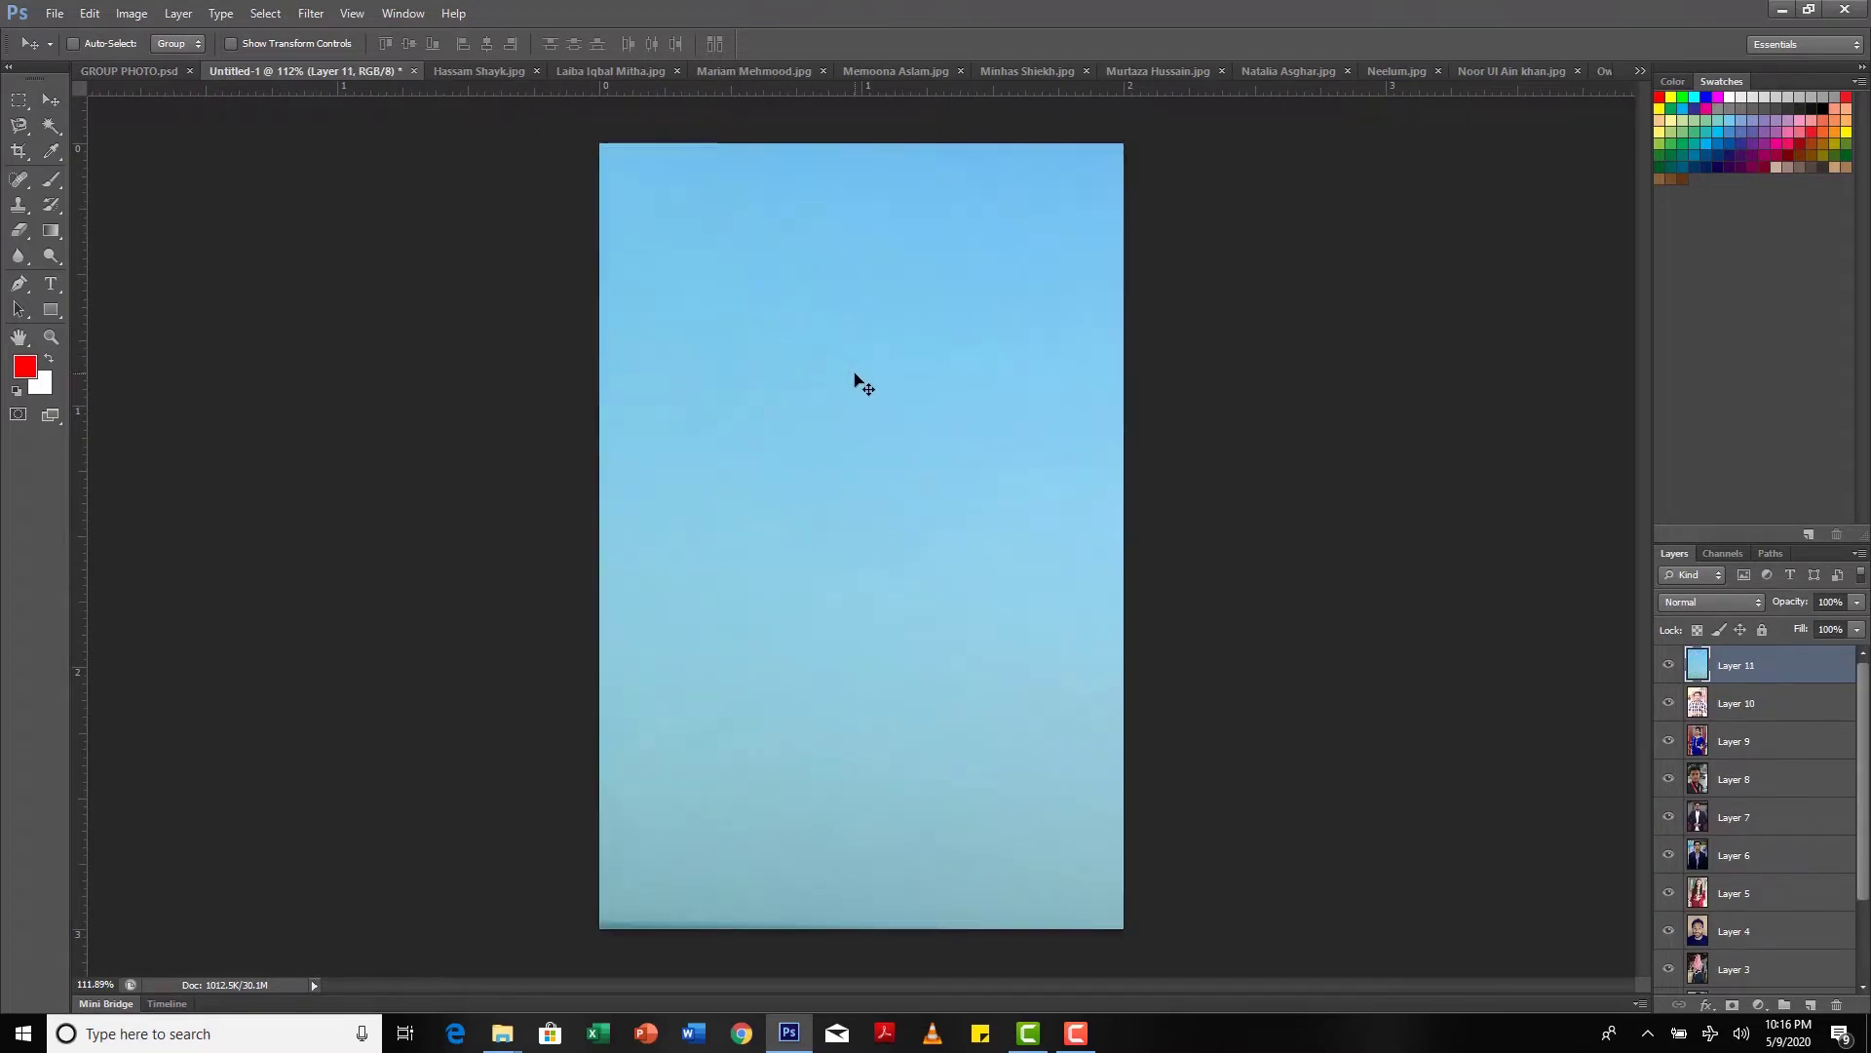
# Step: Scale down and reposition the beach portrait in Untitled-1 so the man in sunglasses is centred in the 2 × 3 inch frame
pyautogui.hotkey('ctrl', 't')
pyautogui.hotkey('ctrl', '0')
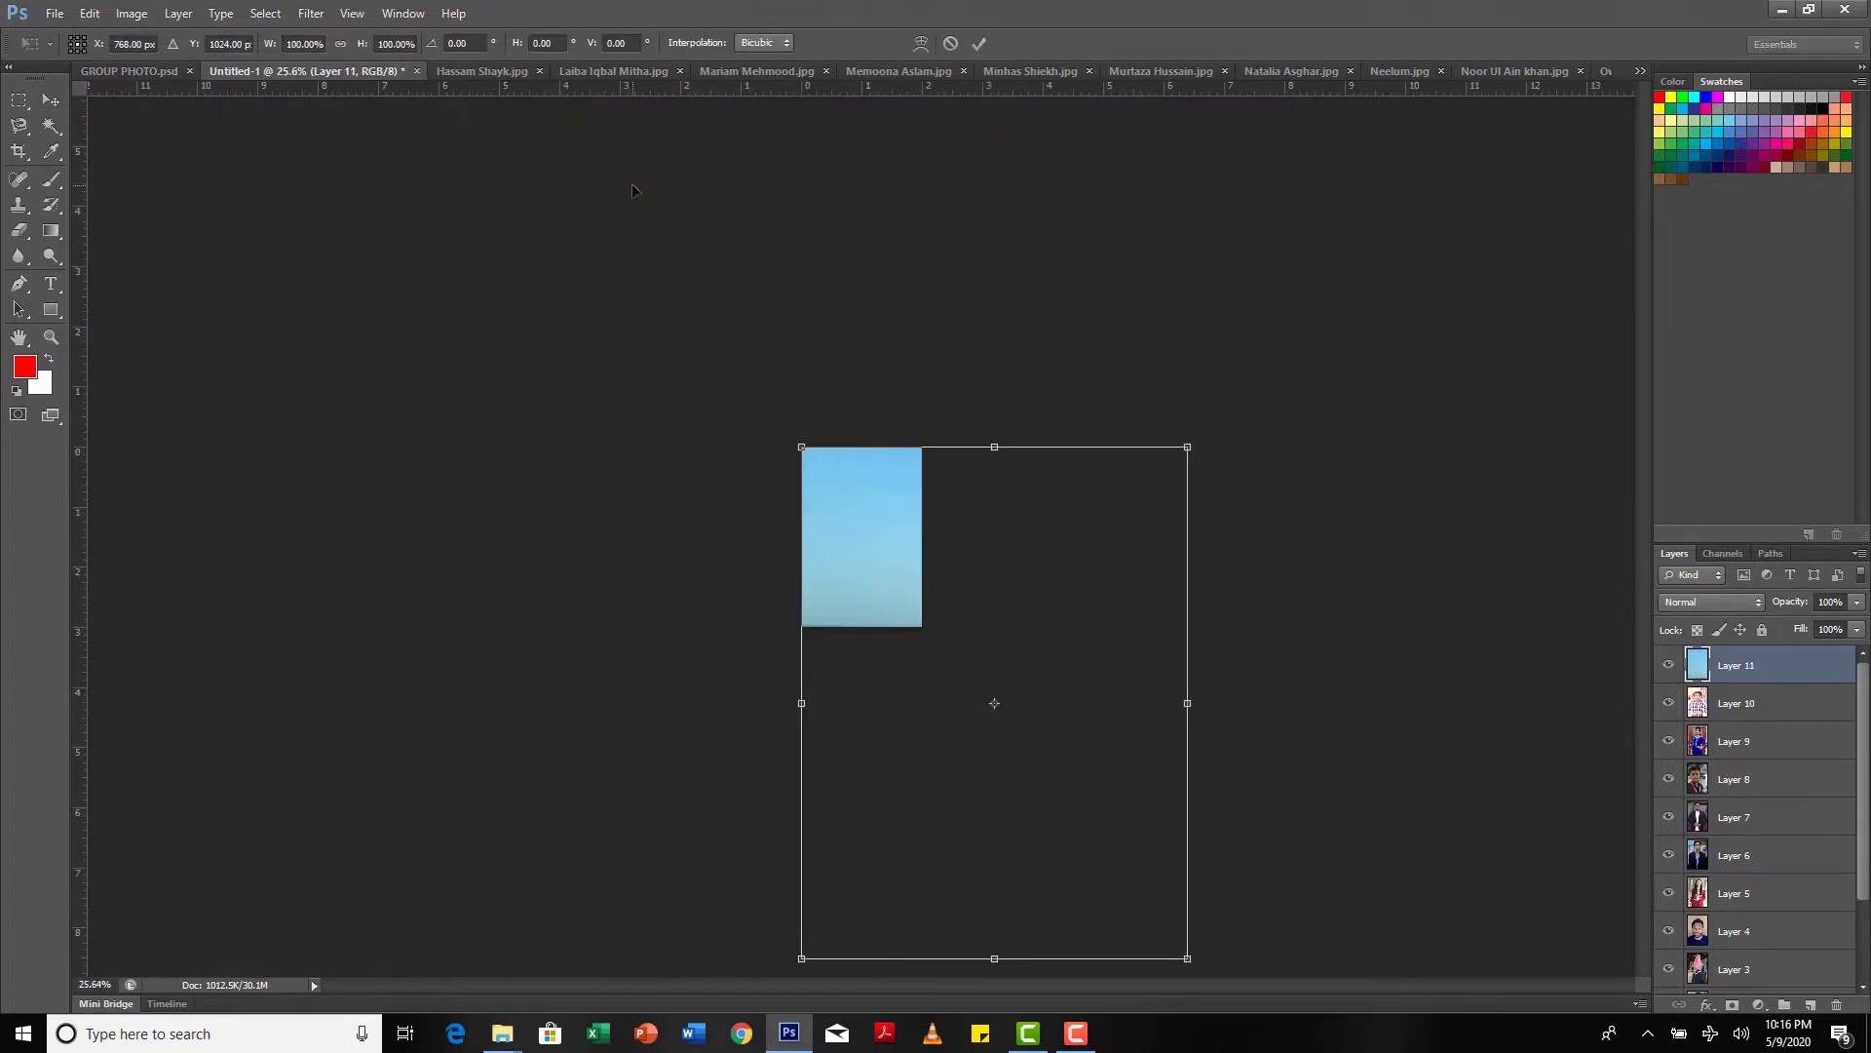
pyautogui.moveTo(1187, 958); pyautogui.dragTo(987, 755)
pyautogui.moveTo(954, 645); pyautogui.dragTo(924, 622)
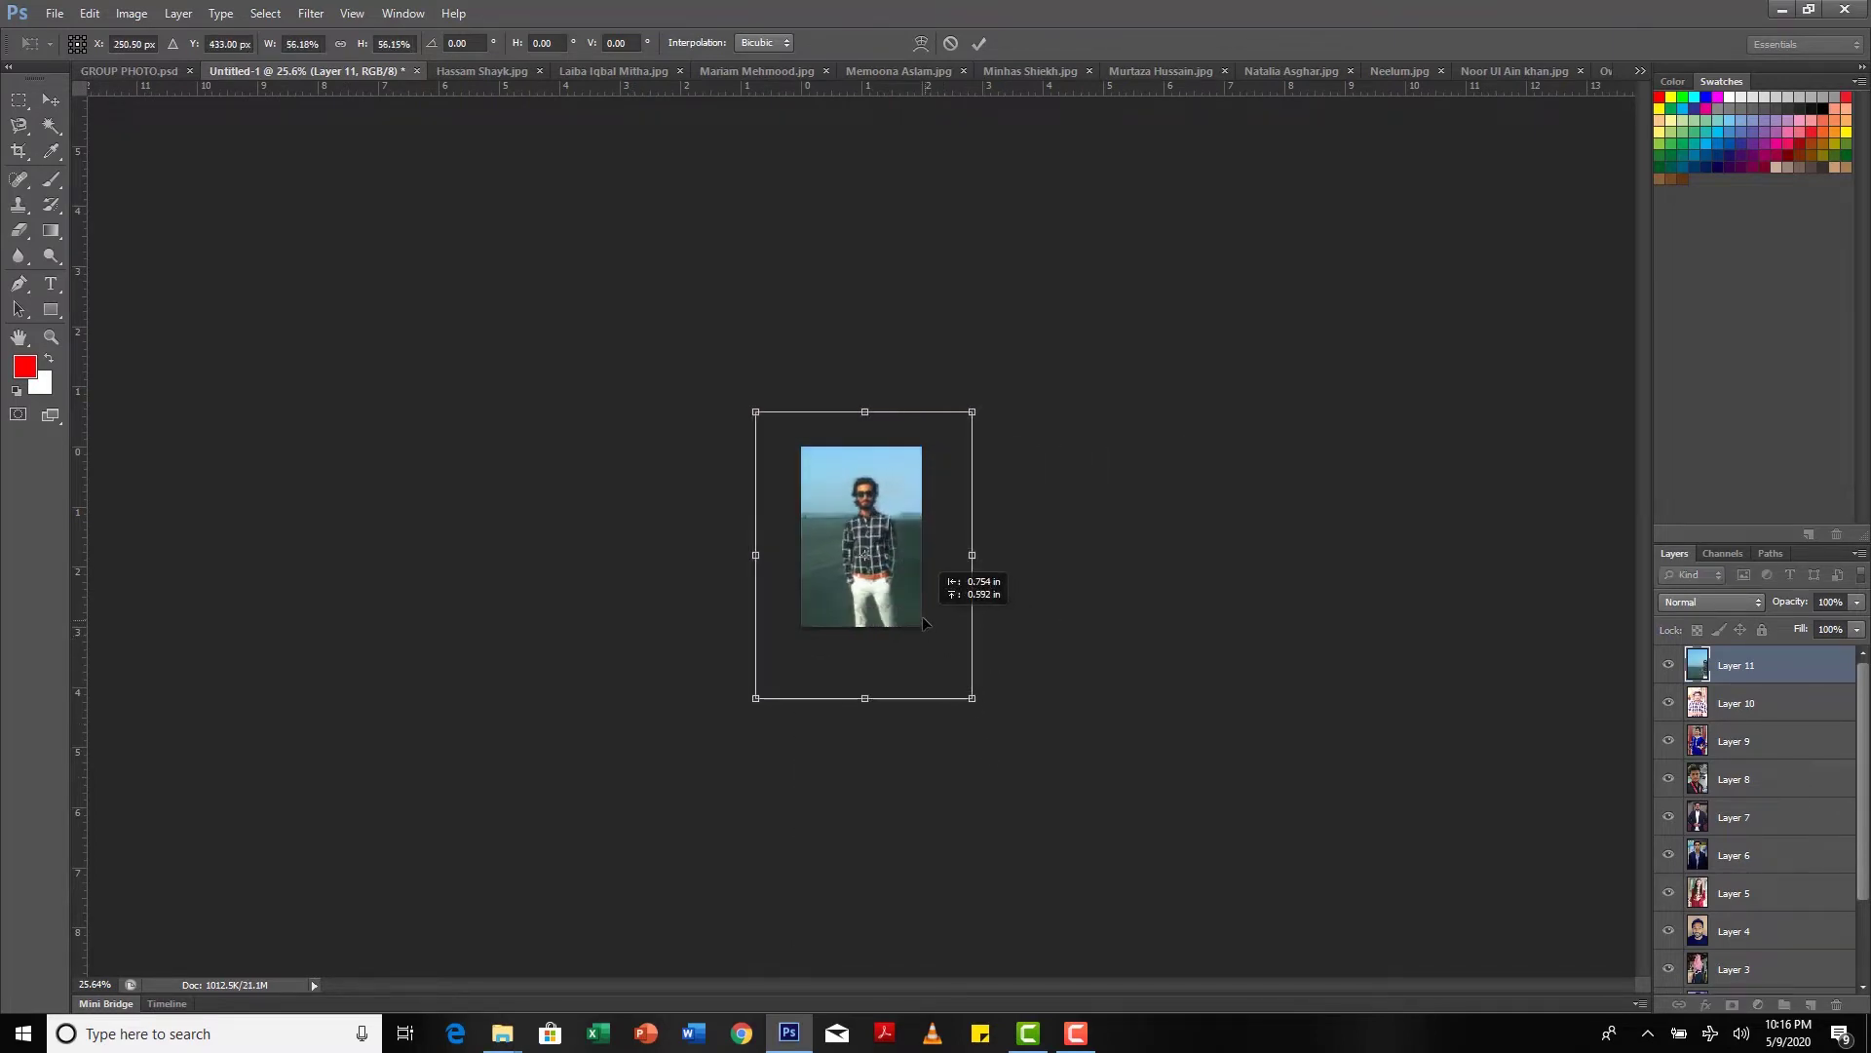
pyautogui.hotkey('ctrl', '+')
pyautogui.hotkey('ctrl', '+')
pyautogui.hotkey('ctrl', '+')
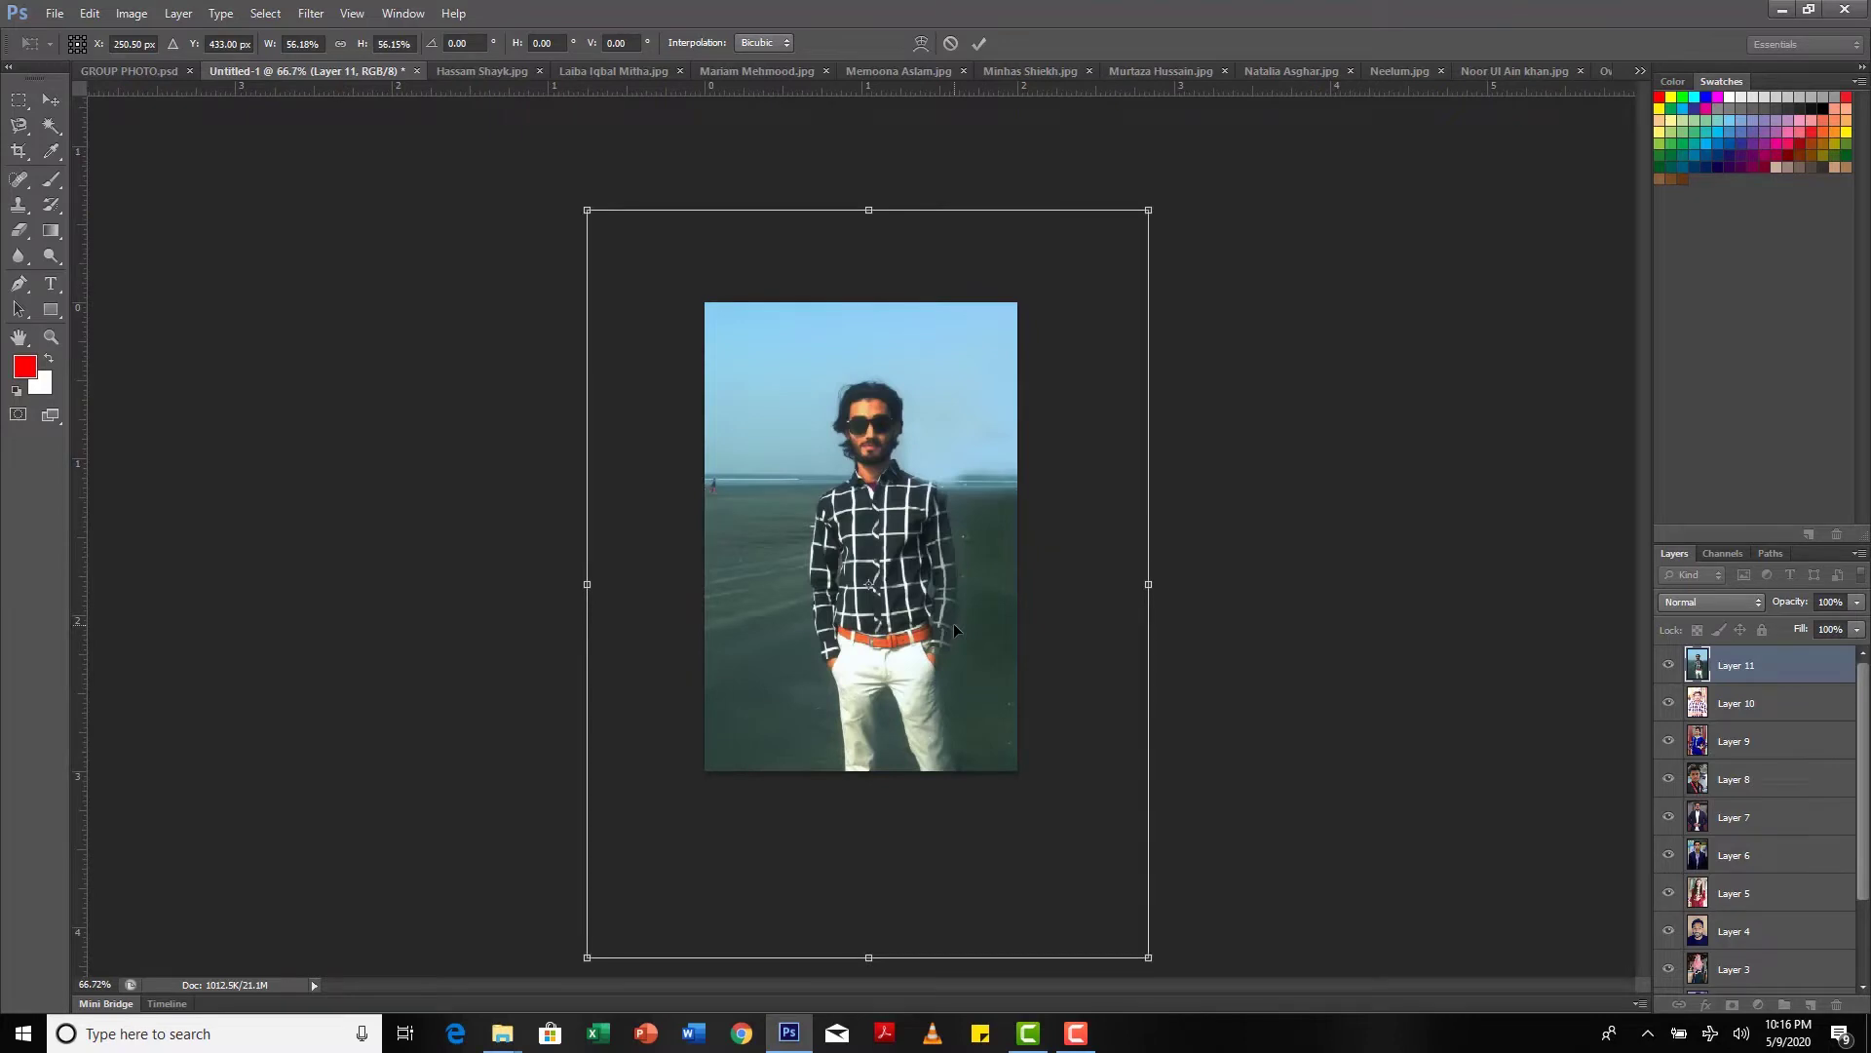
pyautogui.moveTo(1131, 960); pyautogui.dragTo(1180, 975)
pyautogui.hotkey('ctrl', '-')
pyautogui.moveTo(539, 151); pyautogui.dragTo(388, 113)
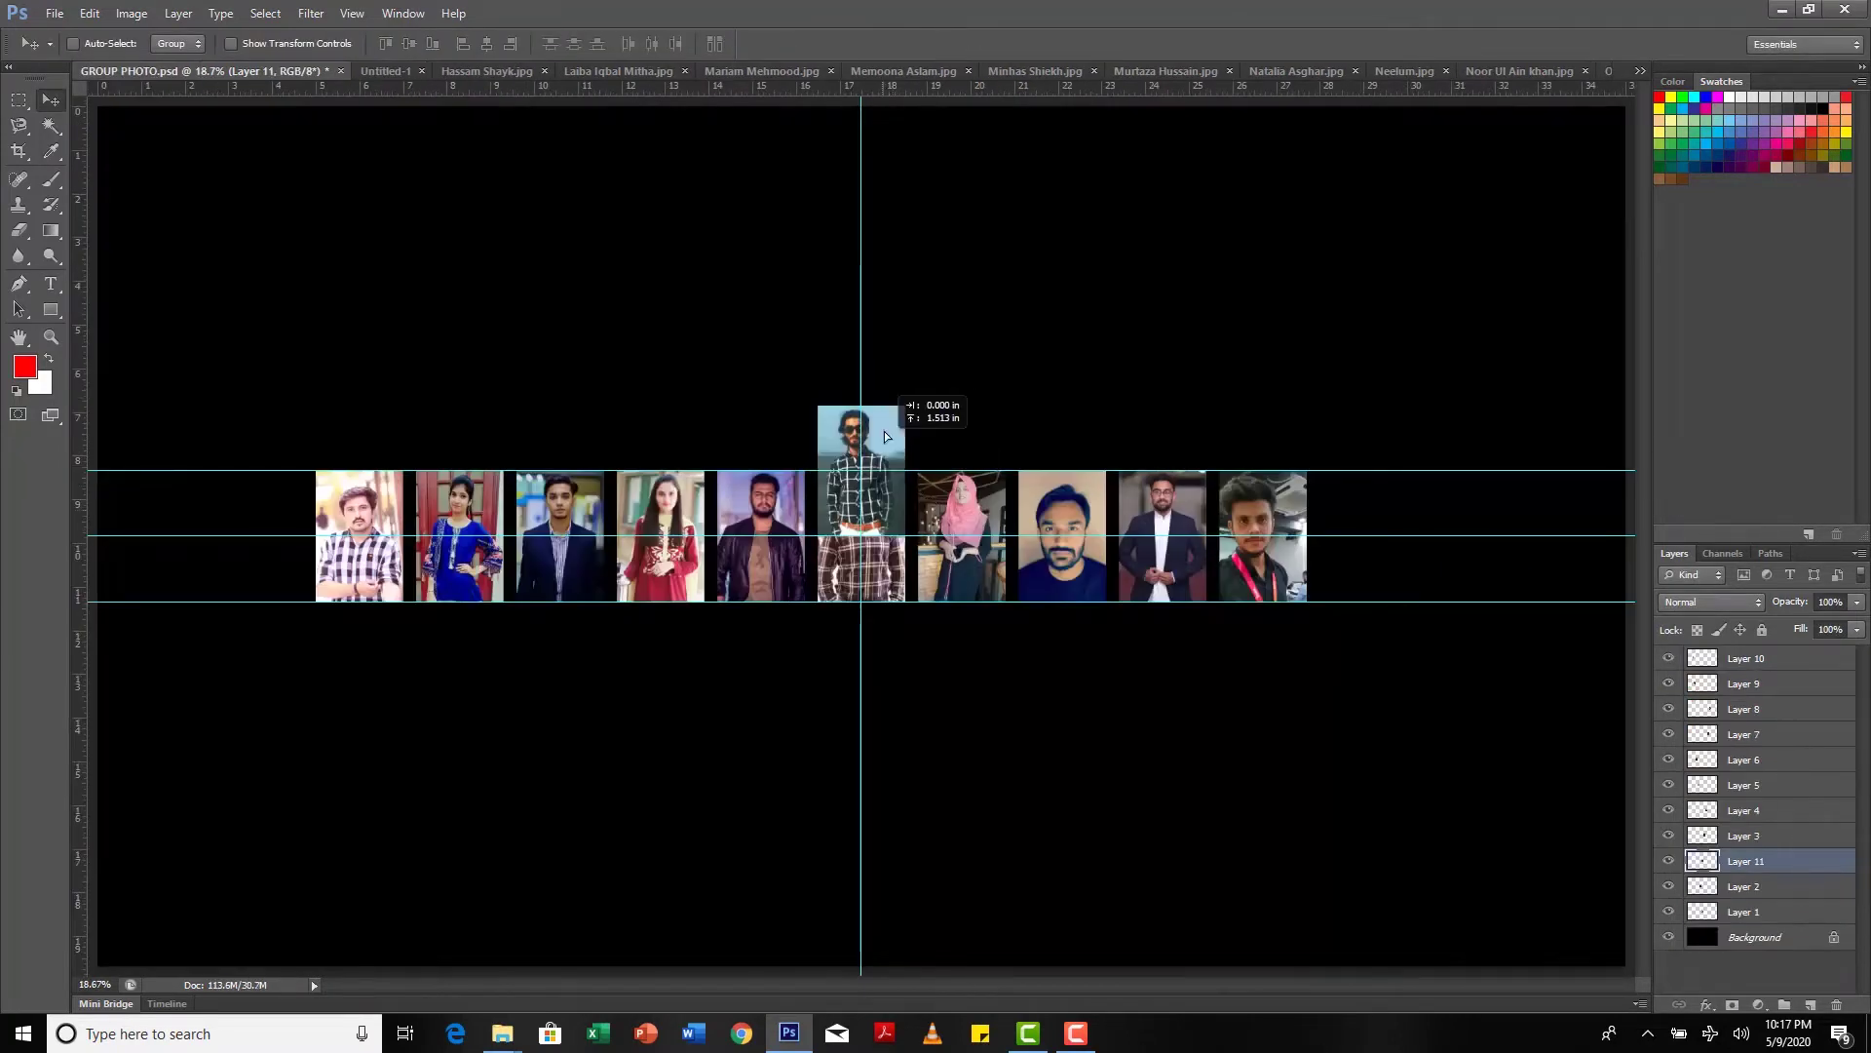
# Step: Scale the pink-jacket portrait to fit the Untitled-1 frame and paste the framed picture into GROUP PHOTO.psd, accepting the colour conversion
pyautogui.click(505, 71)
pyautogui.click(504, 71)
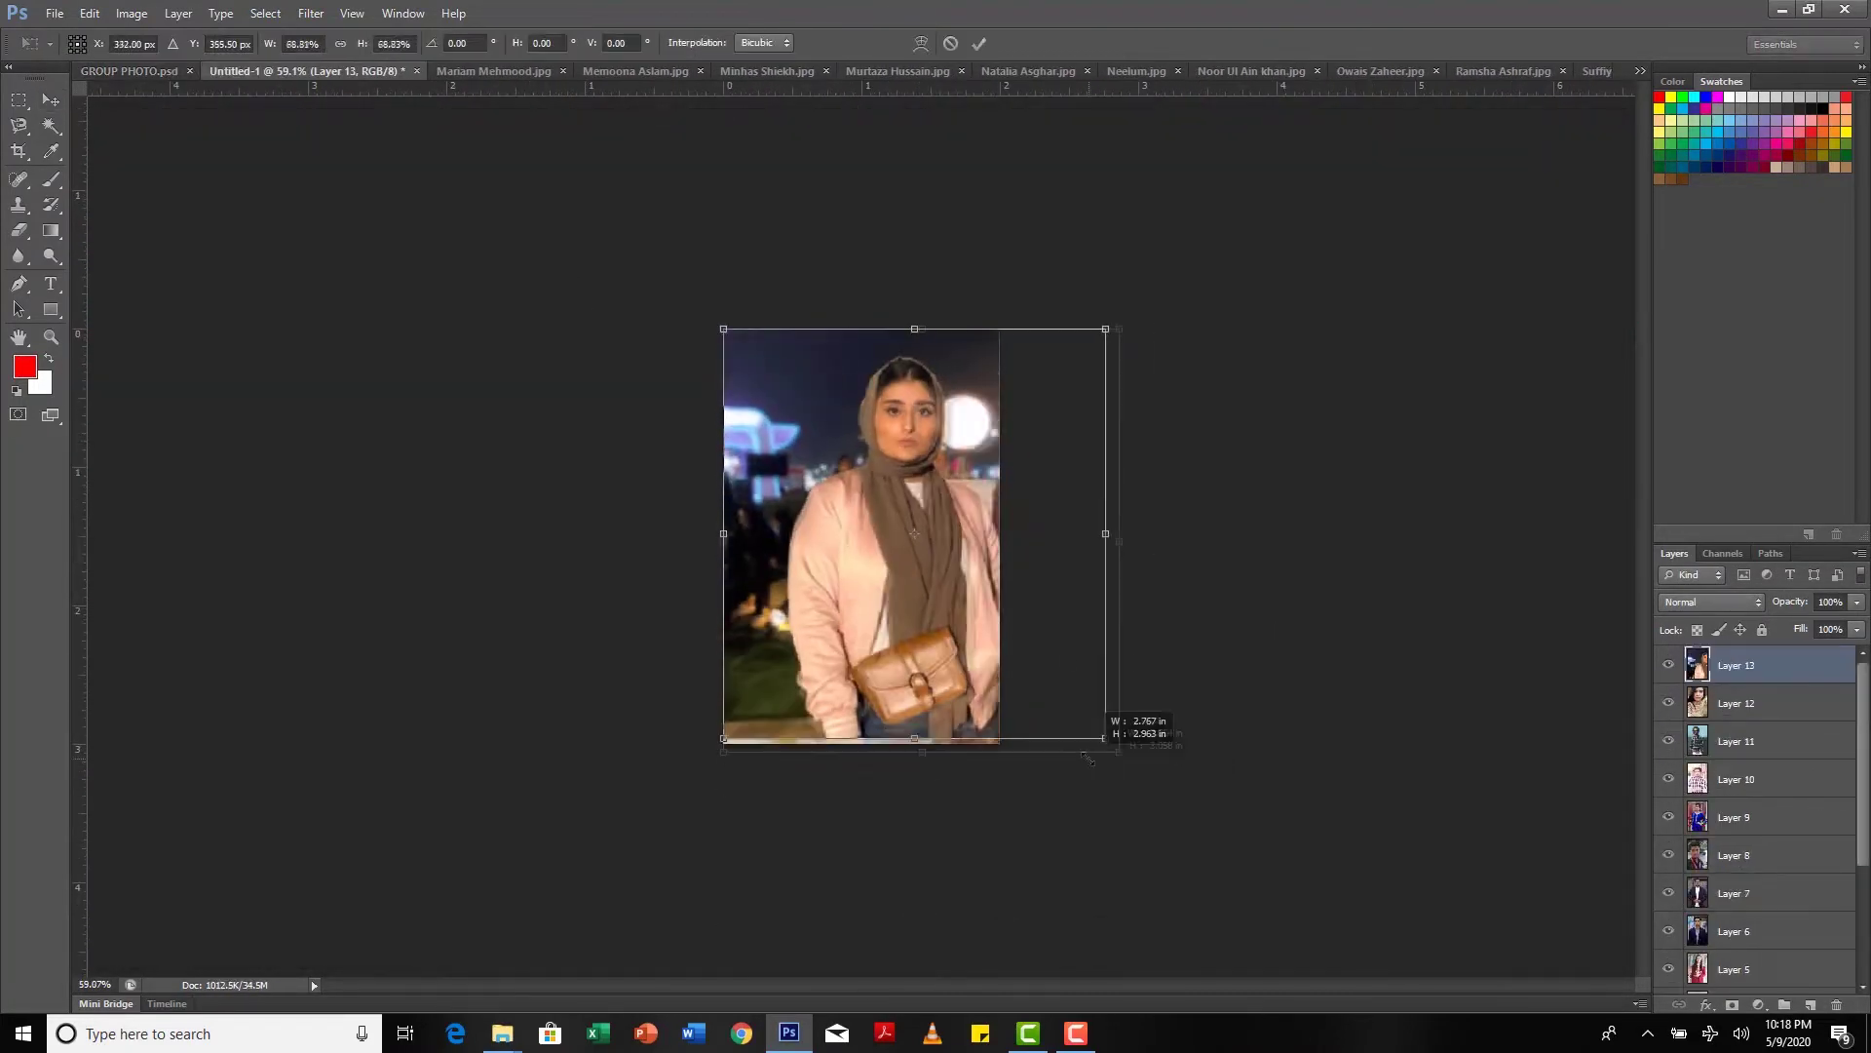
pyautogui.moveTo(1107, 743); pyautogui.dragTo(1073, 777)
pyautogui.hotkey('ctrl', 'v')
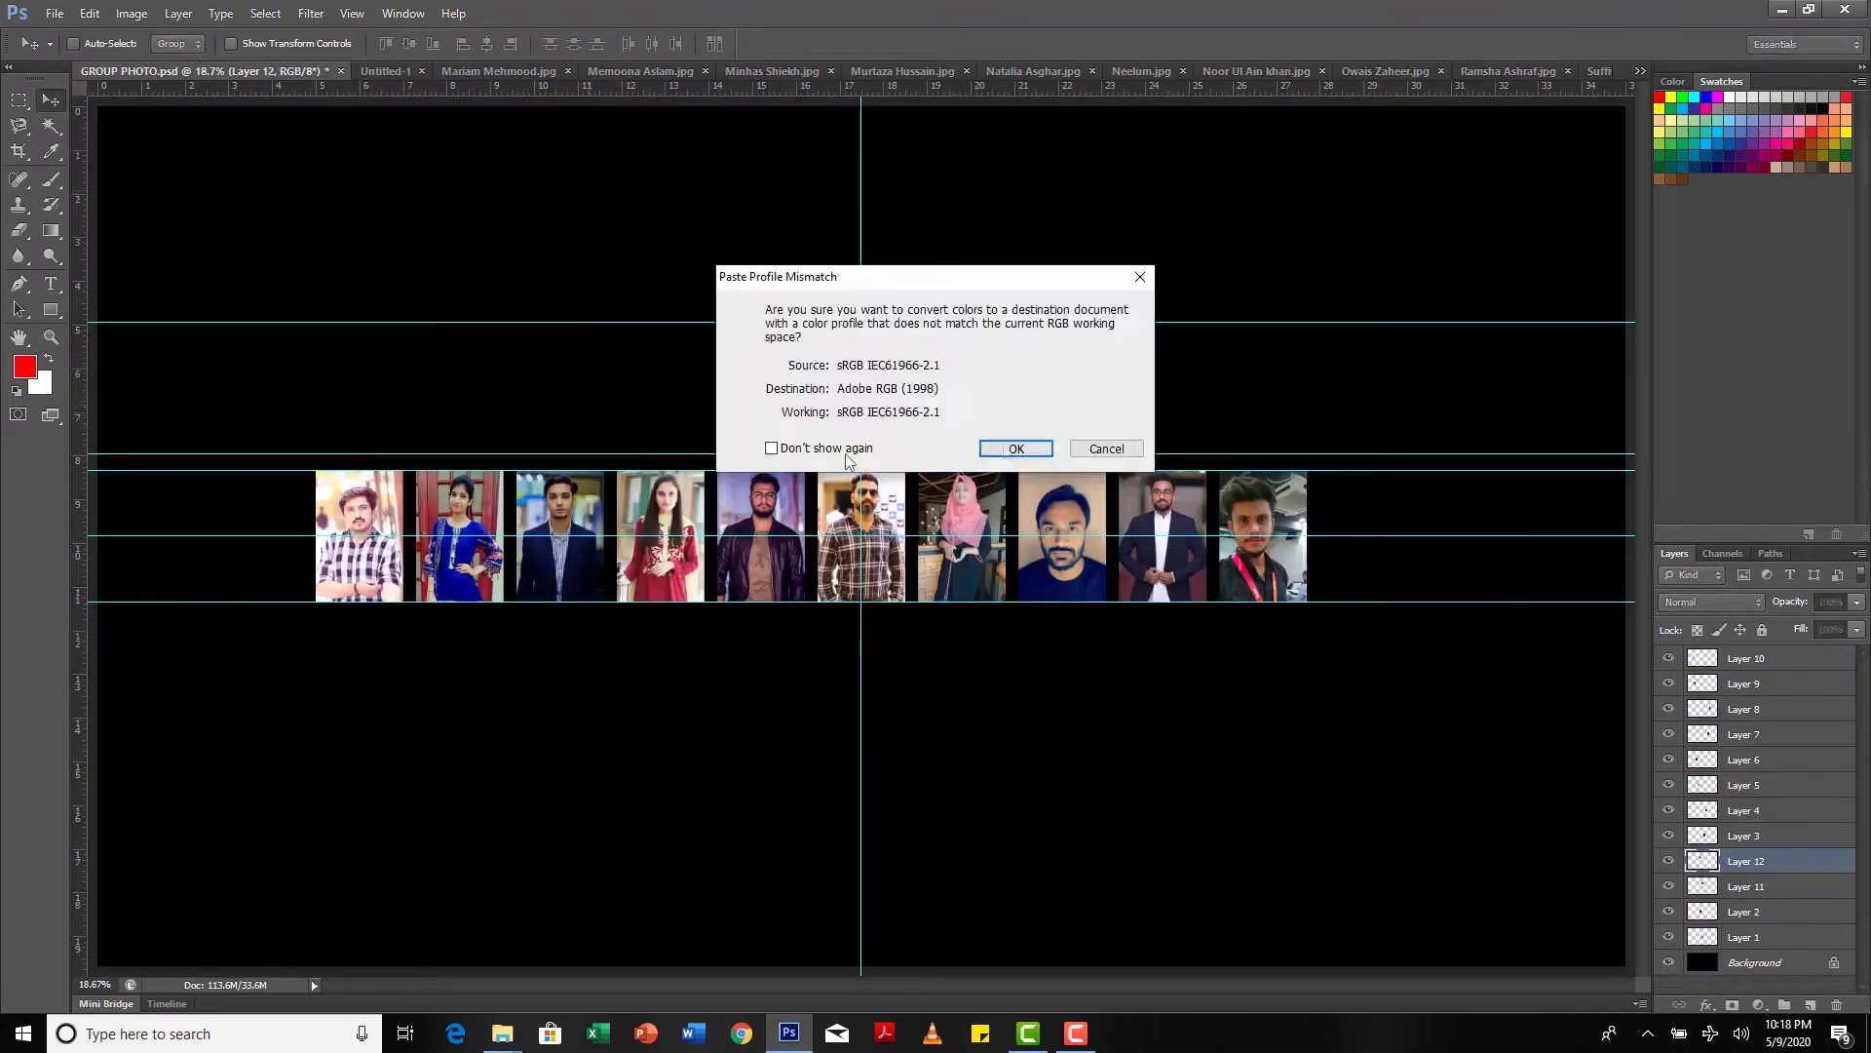
pyautogui.press('Return')
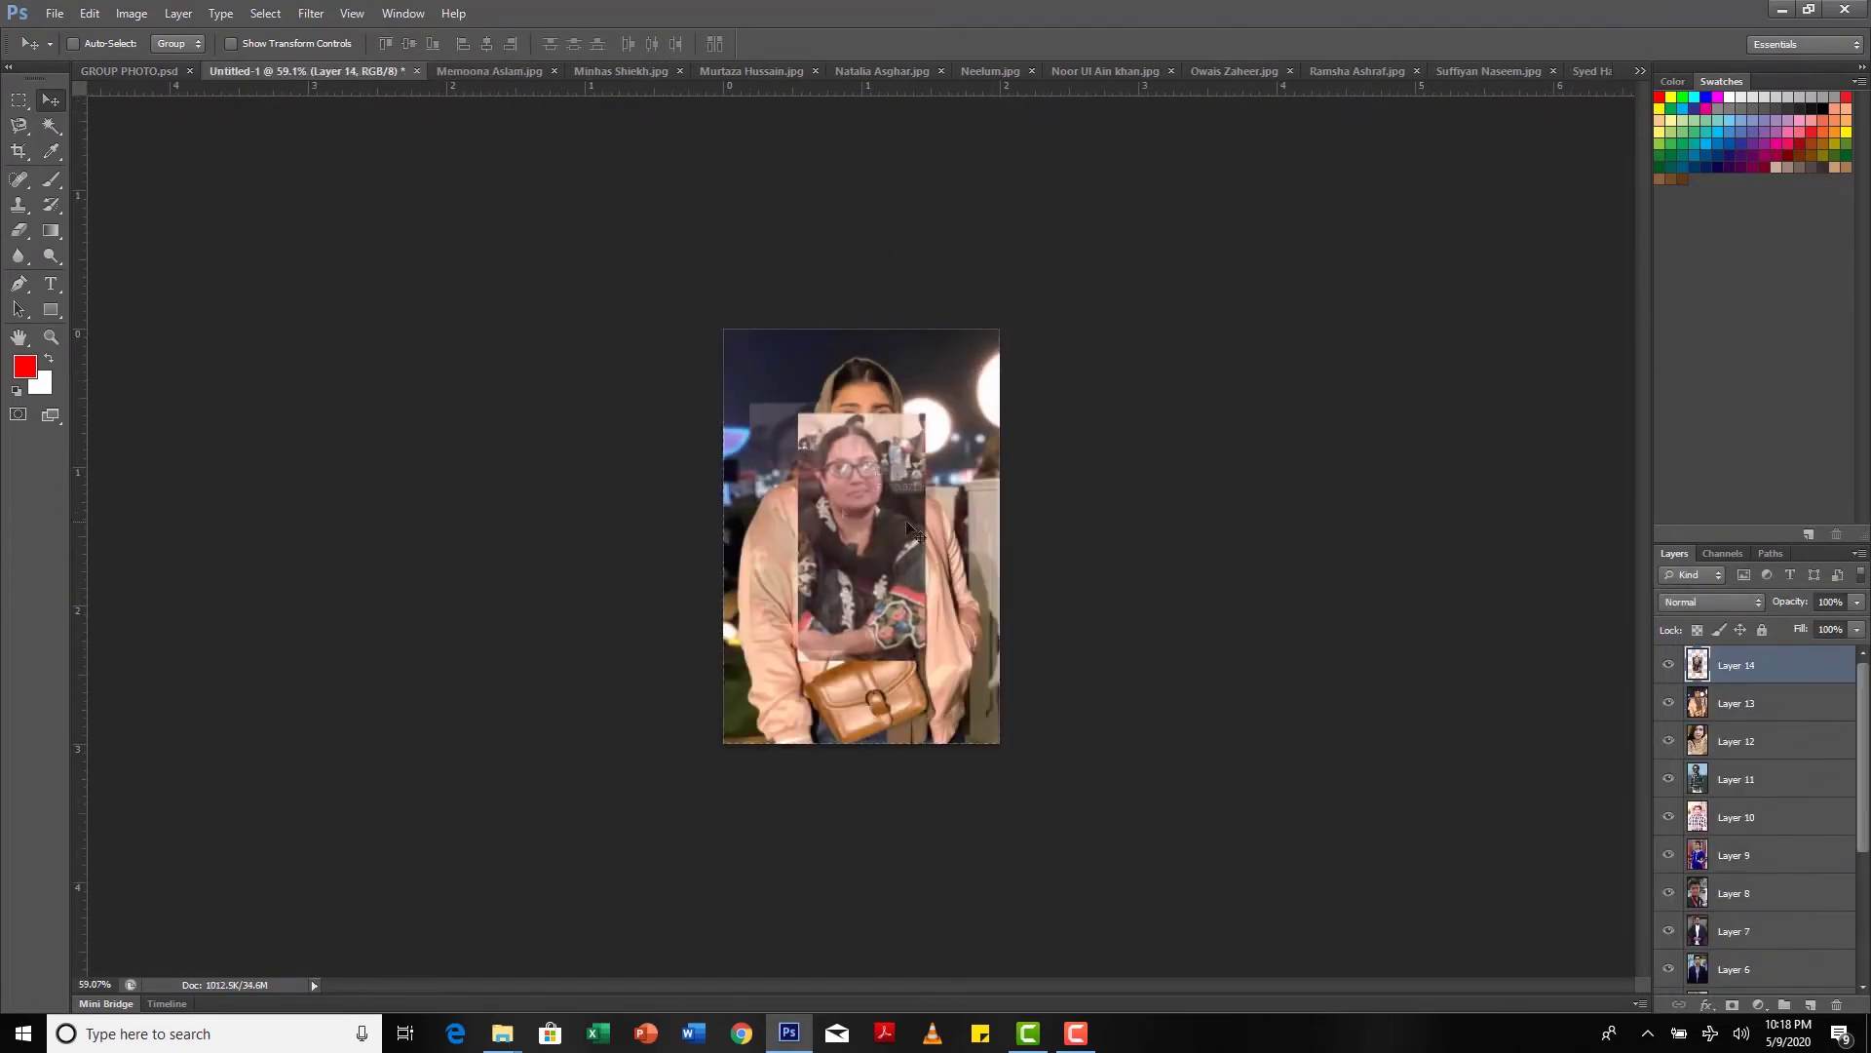
# Step: Frame the remaining portraits and arrange them in GROUP PHOTO.psd as ten-portrait rows above and below the middle row
pyautogui.moveTo(1002, 744); pyautogui.dragTo(1097, 831)
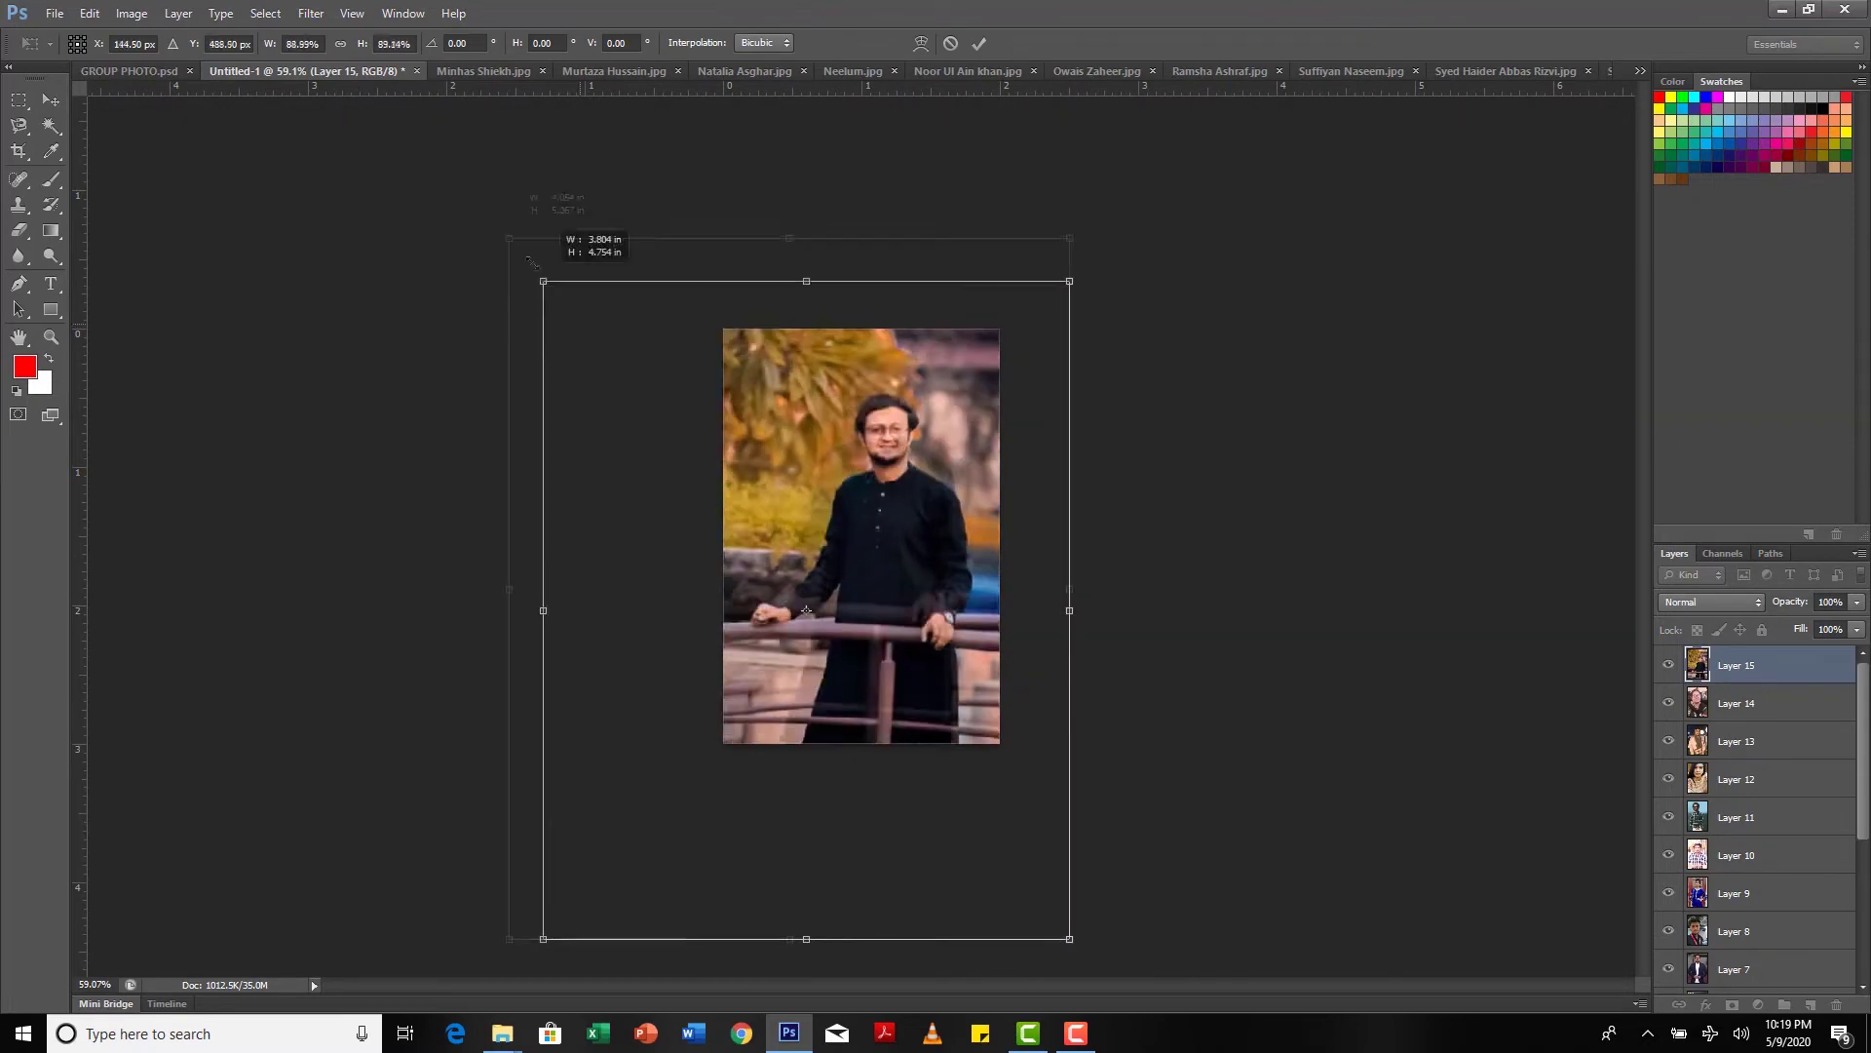
pyautogui.moveTo(890, 453); pyautogui.dragTo(927, 543)
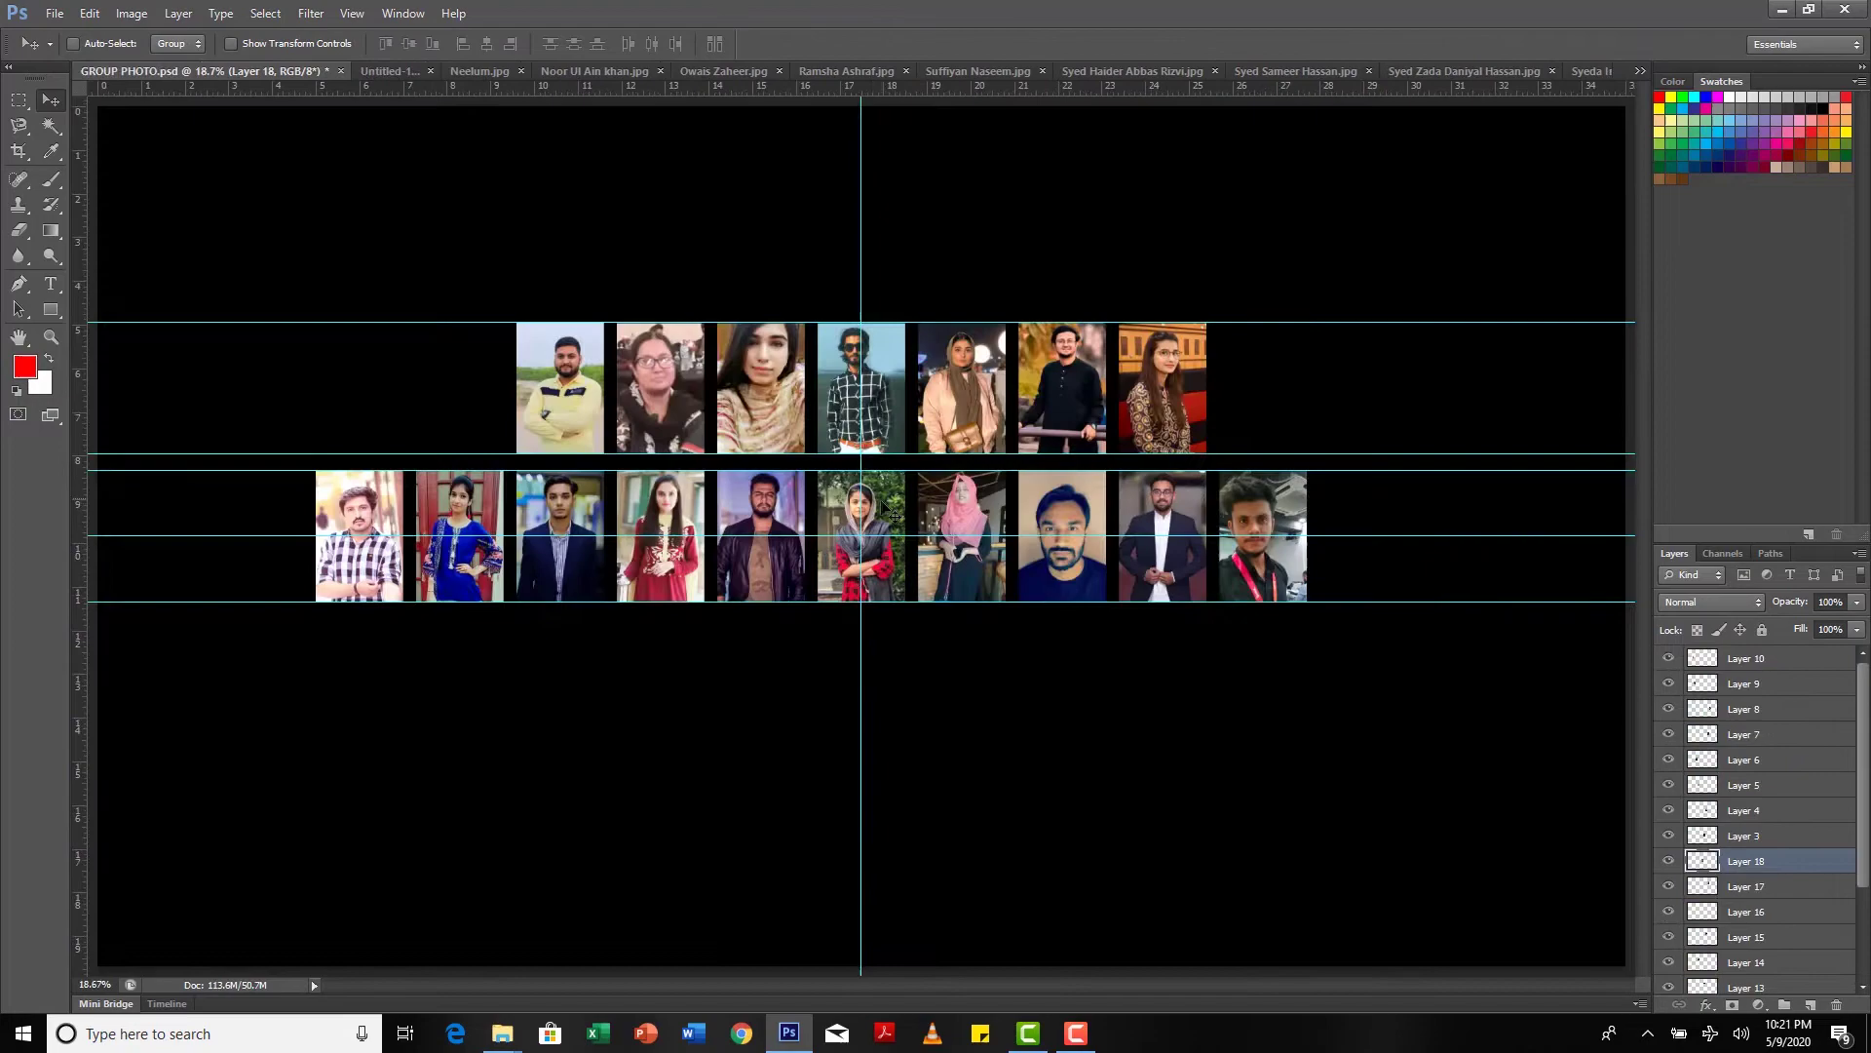
pyautogui.moveTo(862, 380); pyautogui.dragTo(496, 354)
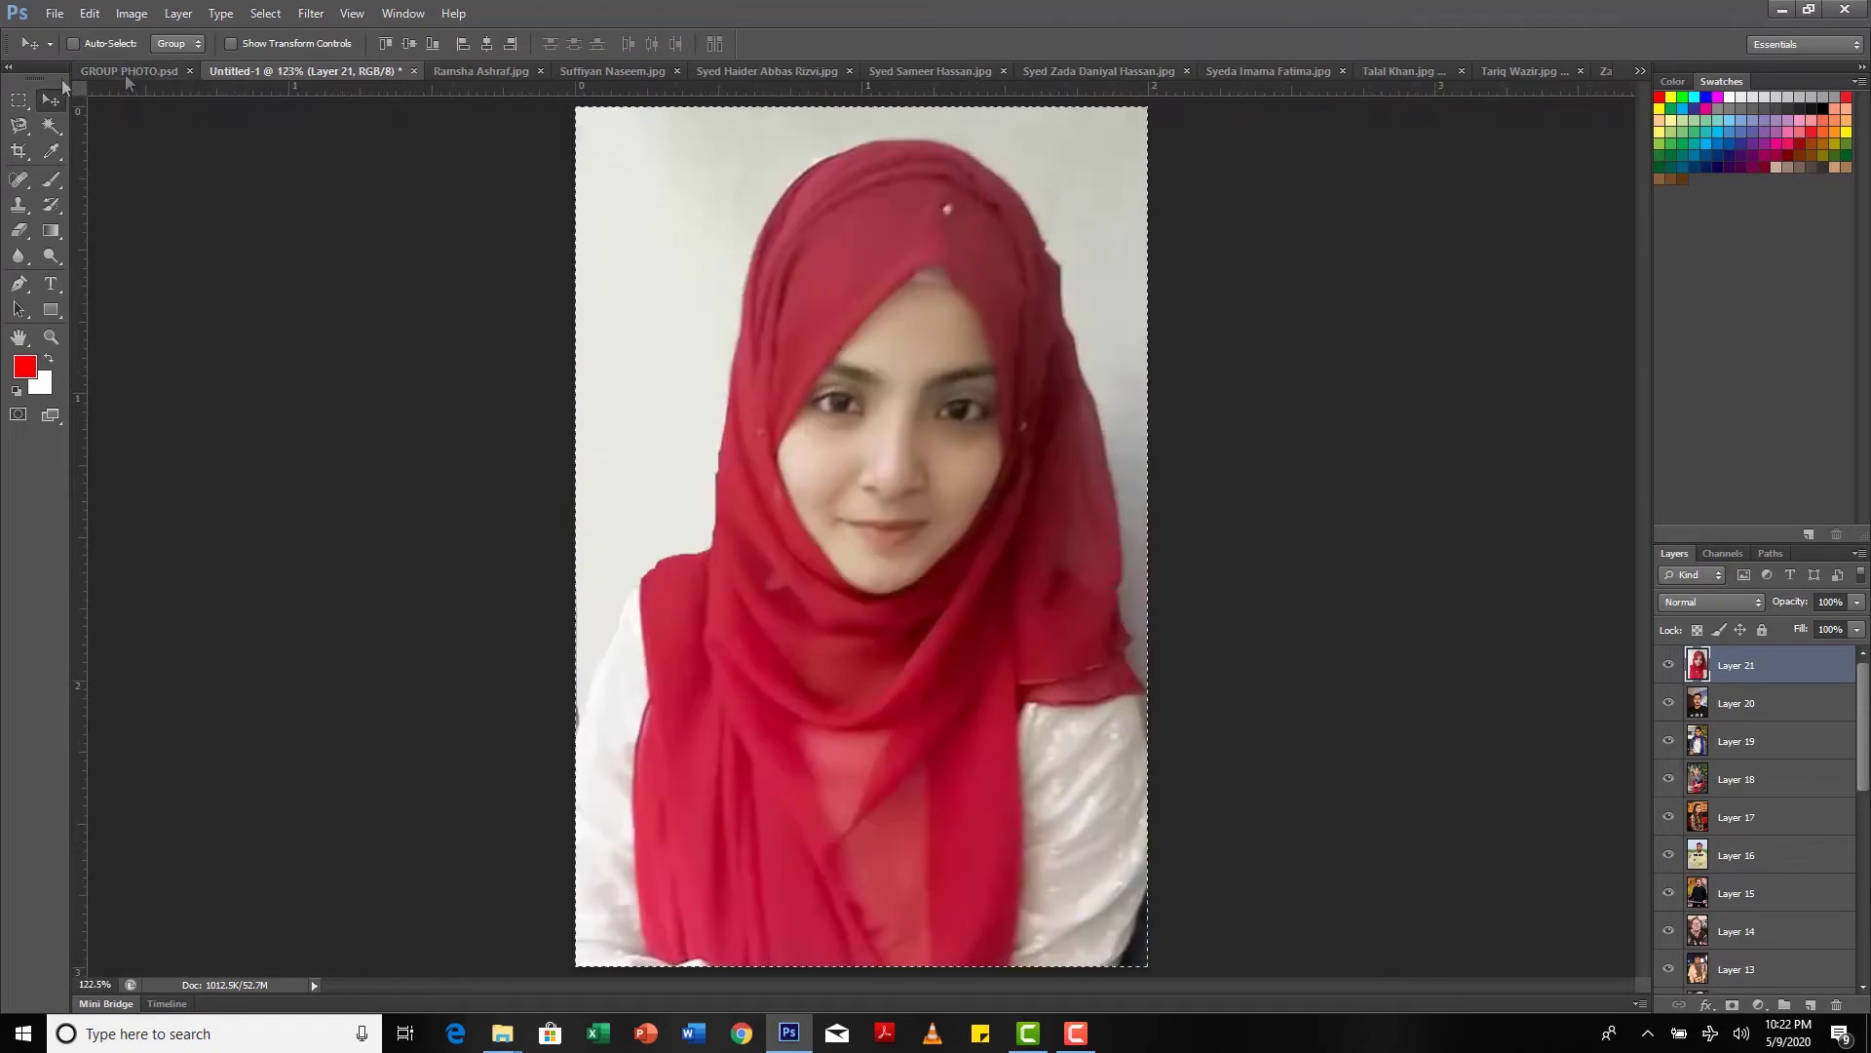
pyautogui.moveTo(127, 84); pyautogui.dragTo(889, 640)
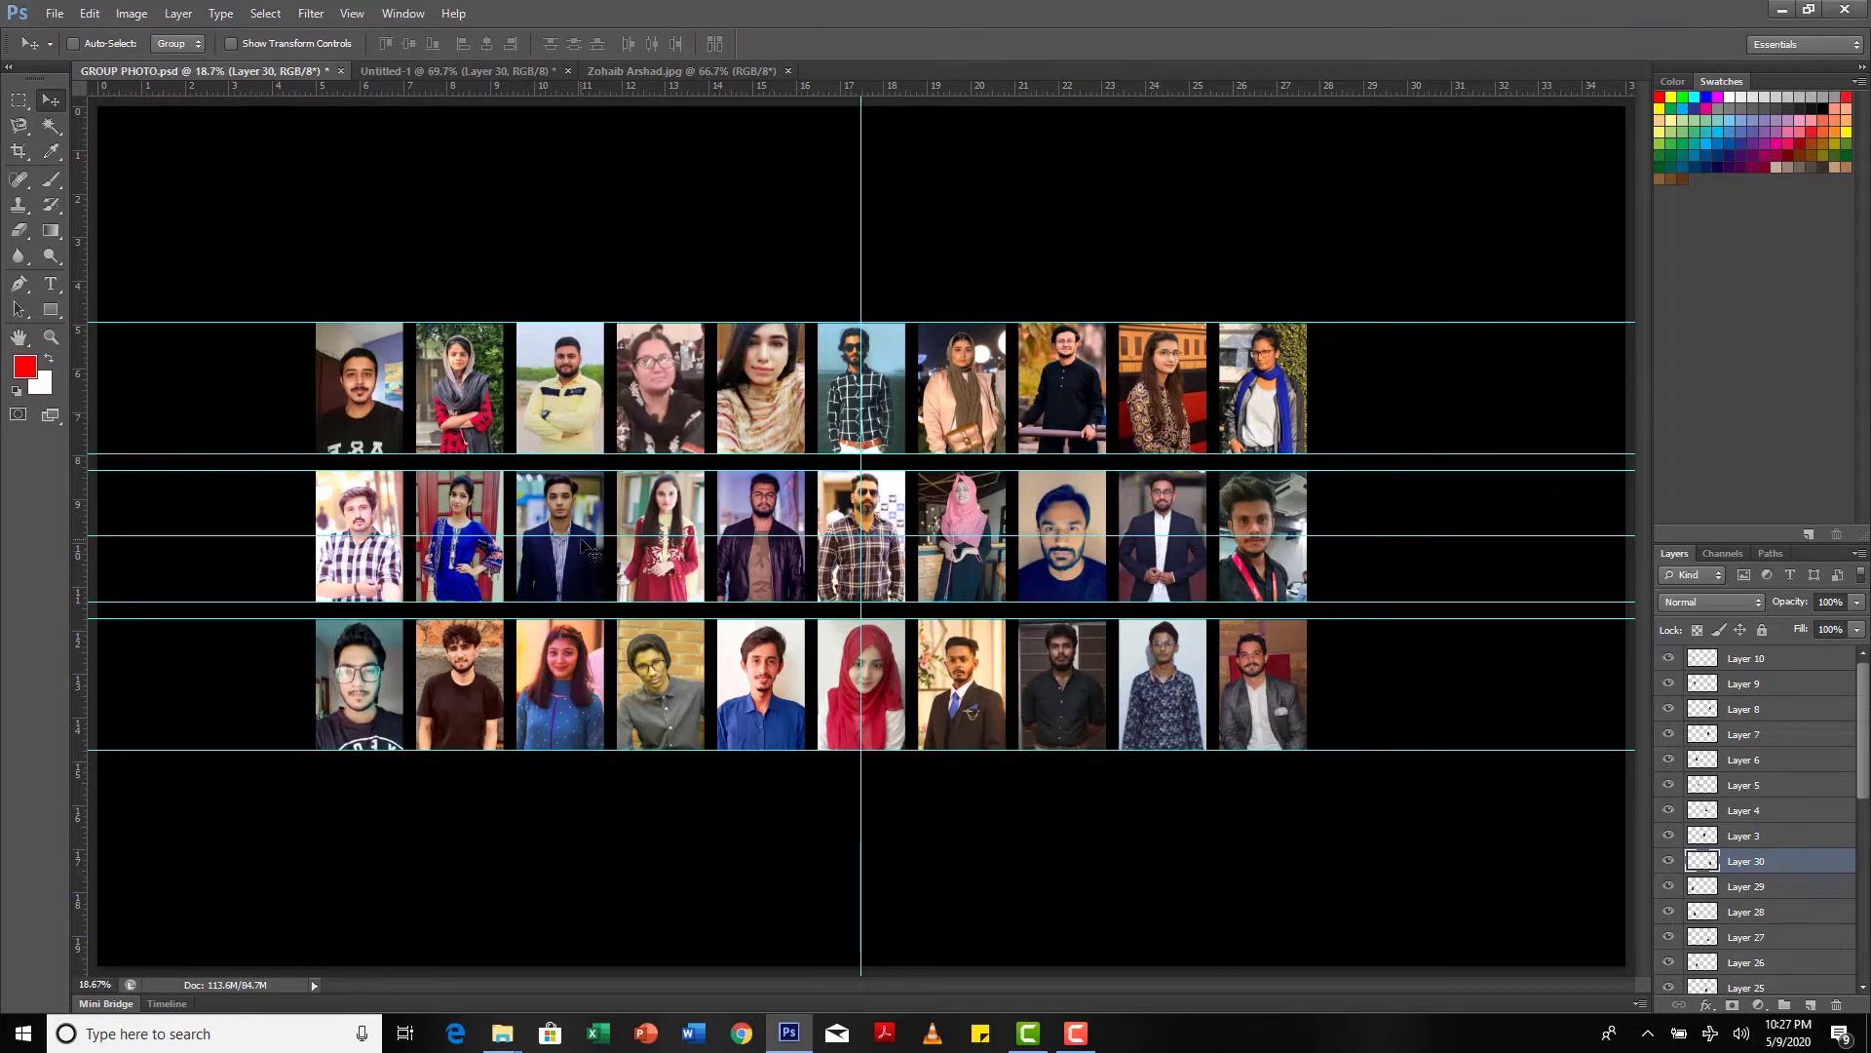
# Step: Open Bii9hllv.jpeg and cma-logo.jpg together from the 05 GROUP PHOTO IN LOCK DOWN folder in Photoshop through Camera Raw
pyautogui.moveTo(499, 1041)
pyautogui.click(578, 987)
pyautogui.click(446, 375)
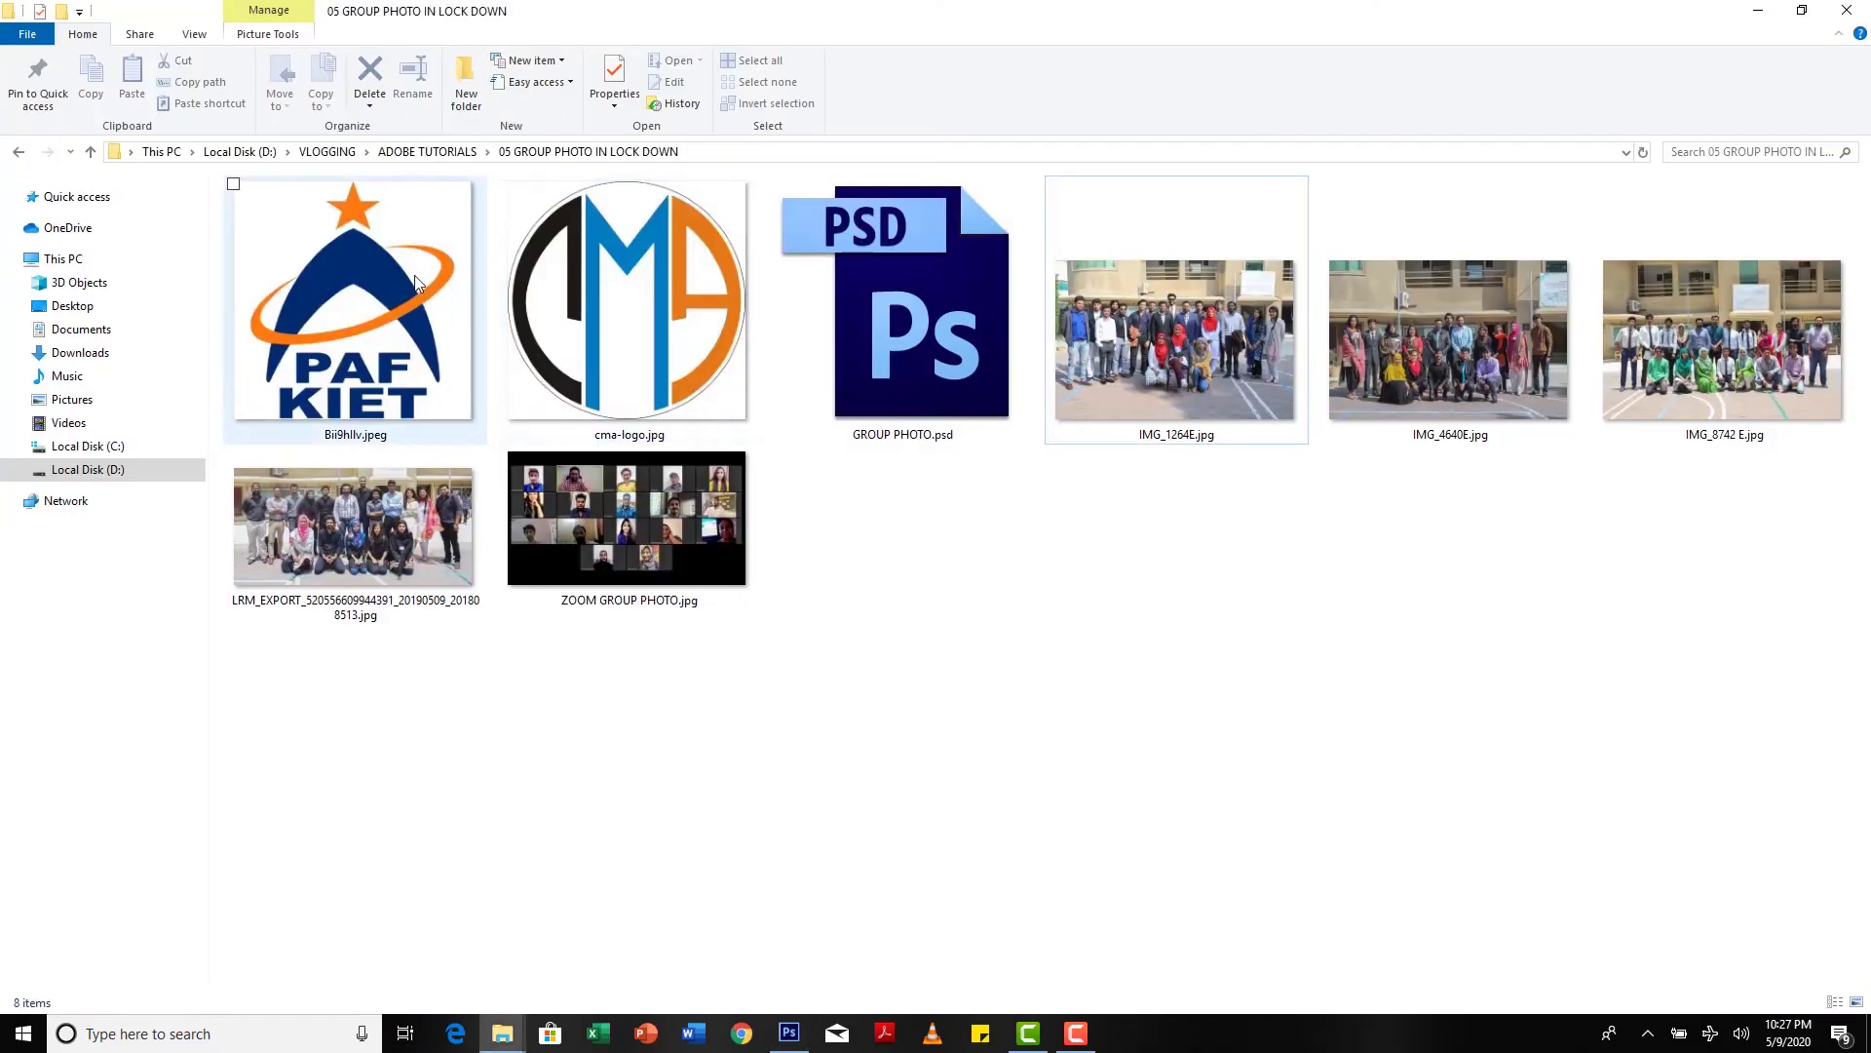
pyautogui.keyDown('ctrl'); pyautogui.click(598, 312); pyautogui.keyUp('ctrl')
pyautogui.moveTo(767, 603); pyautogui.dragTo(791, 975)
pyautogui.moveTo(791, 1039); pyautogui.dragTo(1111, 49)
pyautogui.moveTo(1111, 46); pyautogui.dragTo(1111, 46)
pyautogui.click(522, 127)
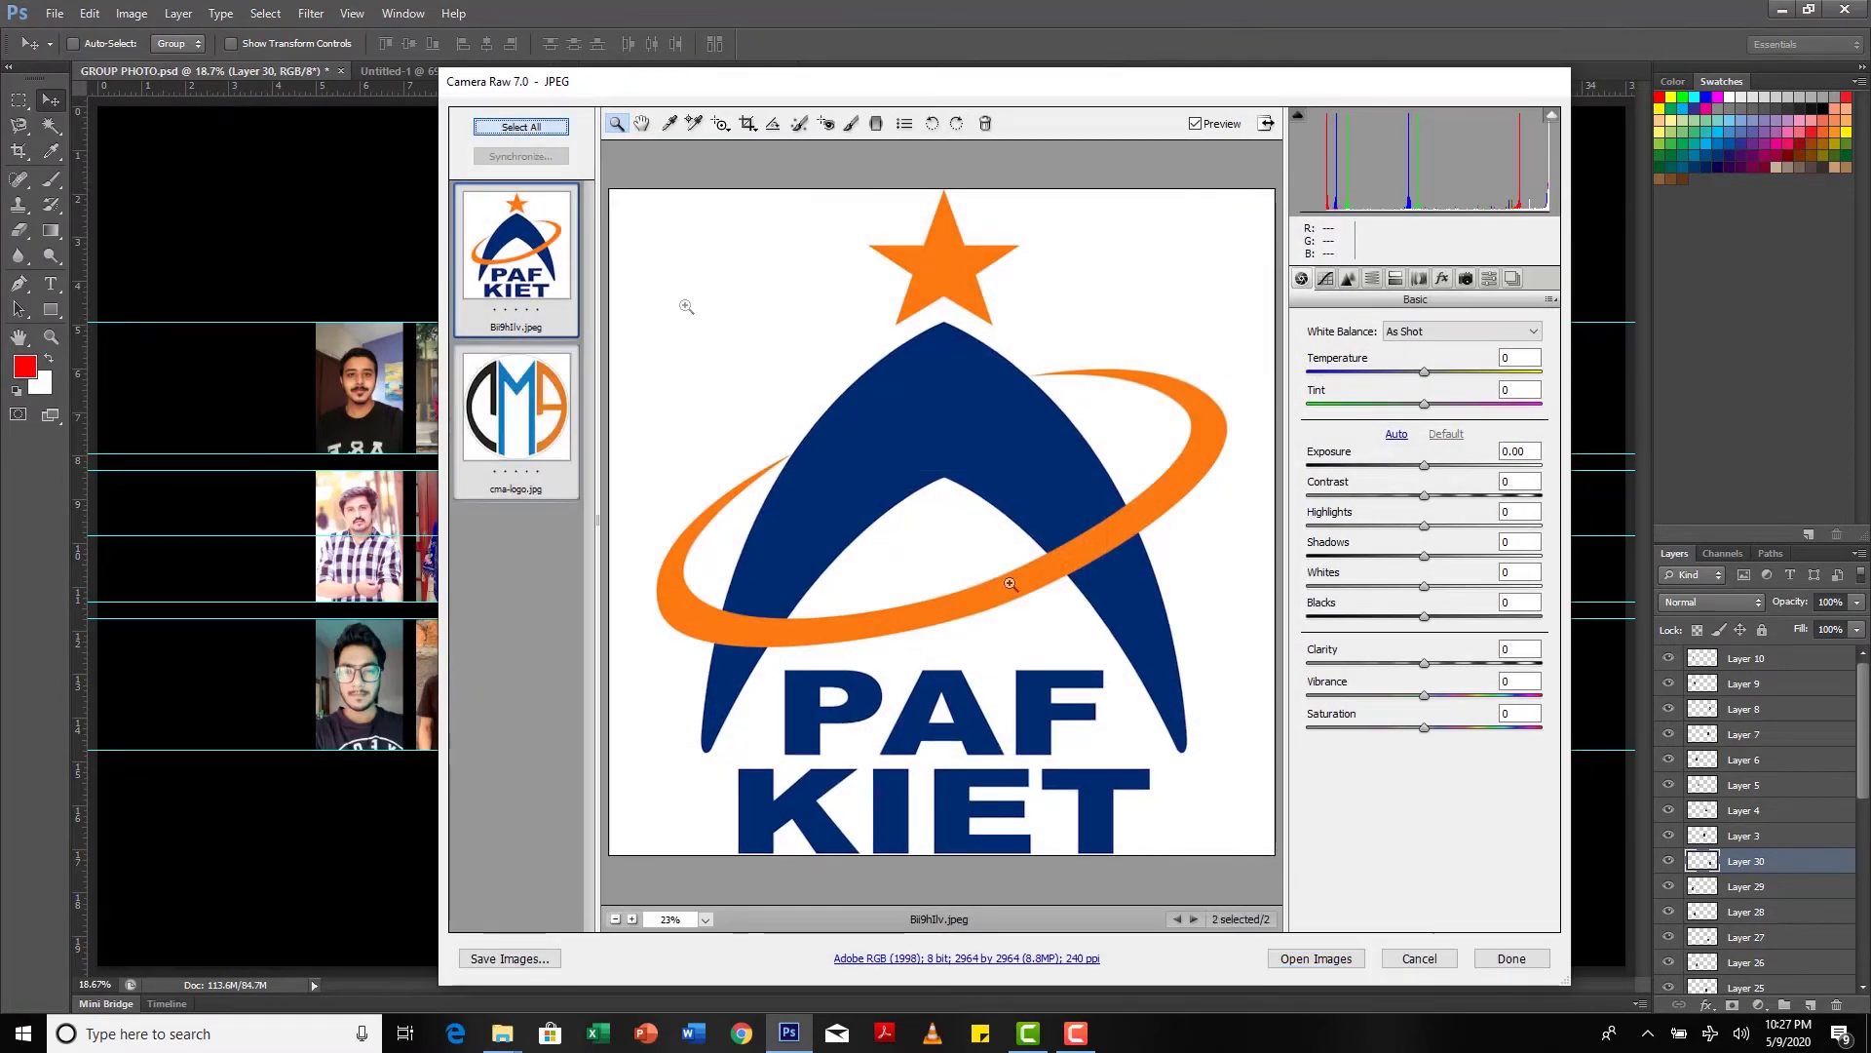
pyautogui.click(1316, 958)
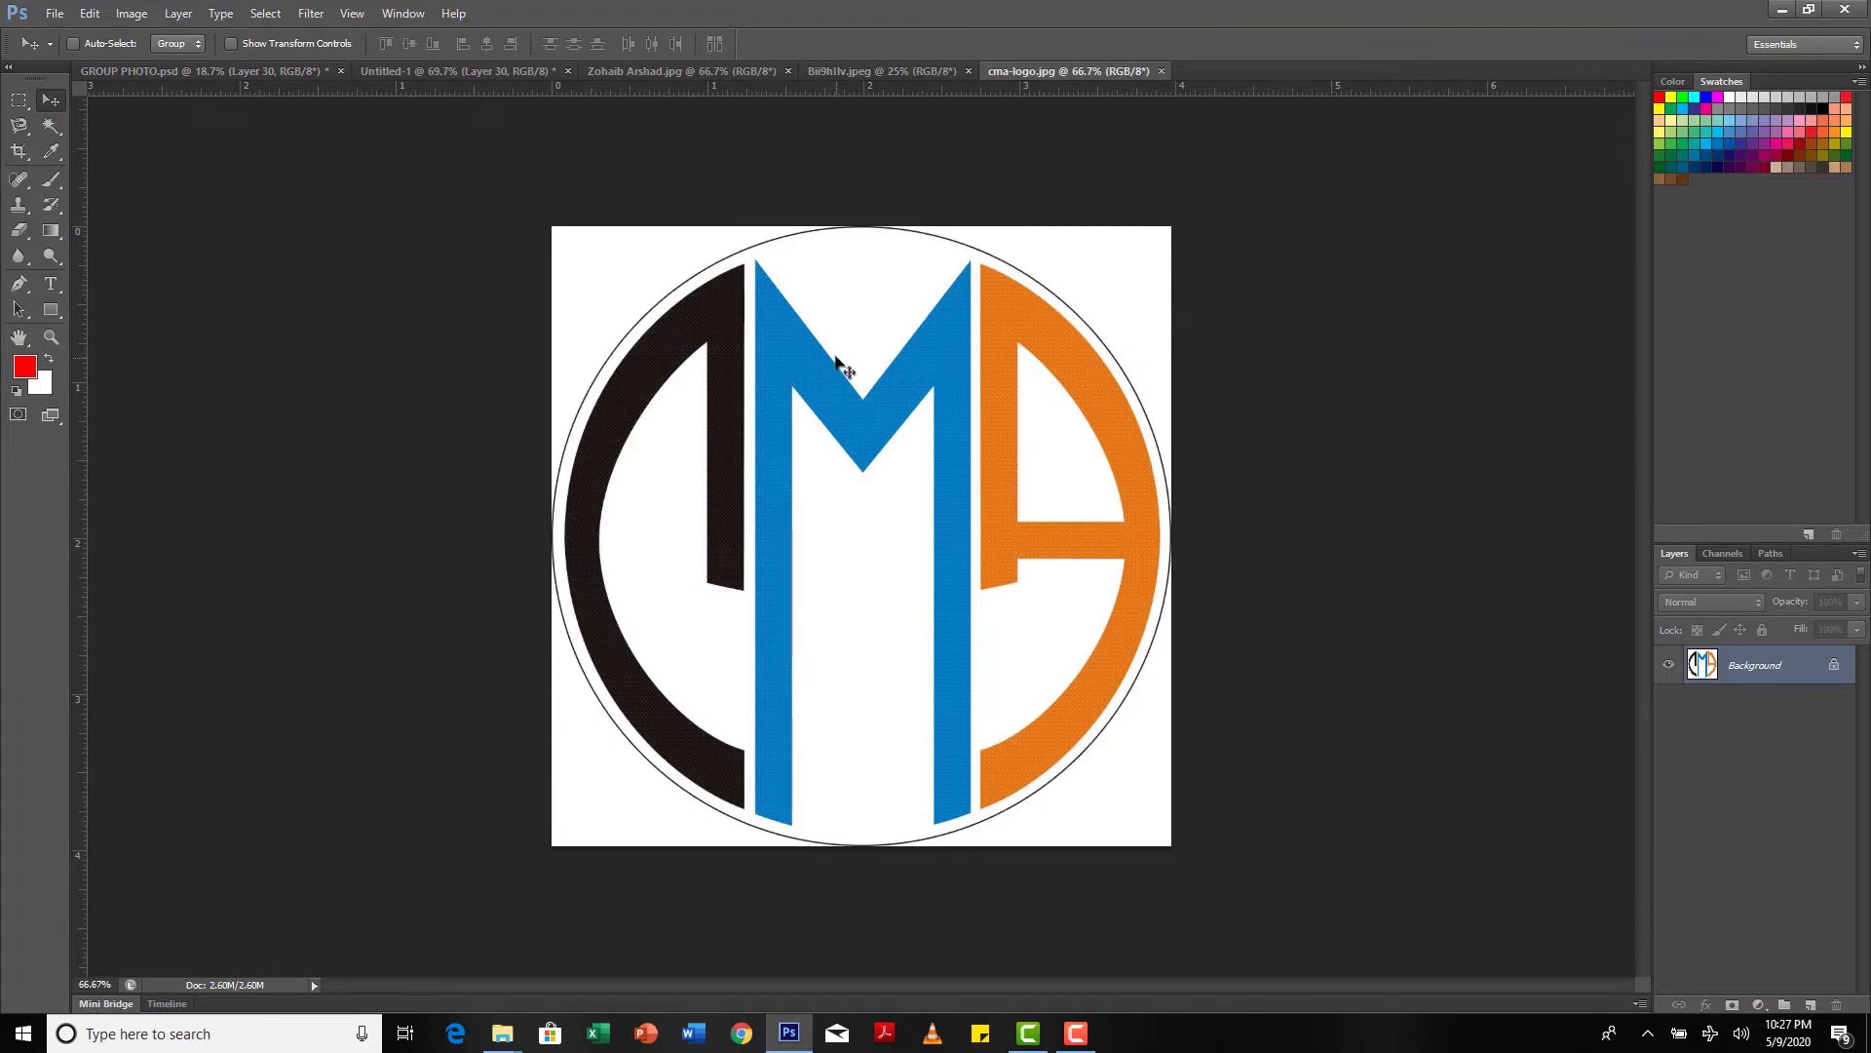
# Step: Copy the whole PAF KIET logo and paste it into GROUP PHOTO.psd
pyautogui.click(880, 70)
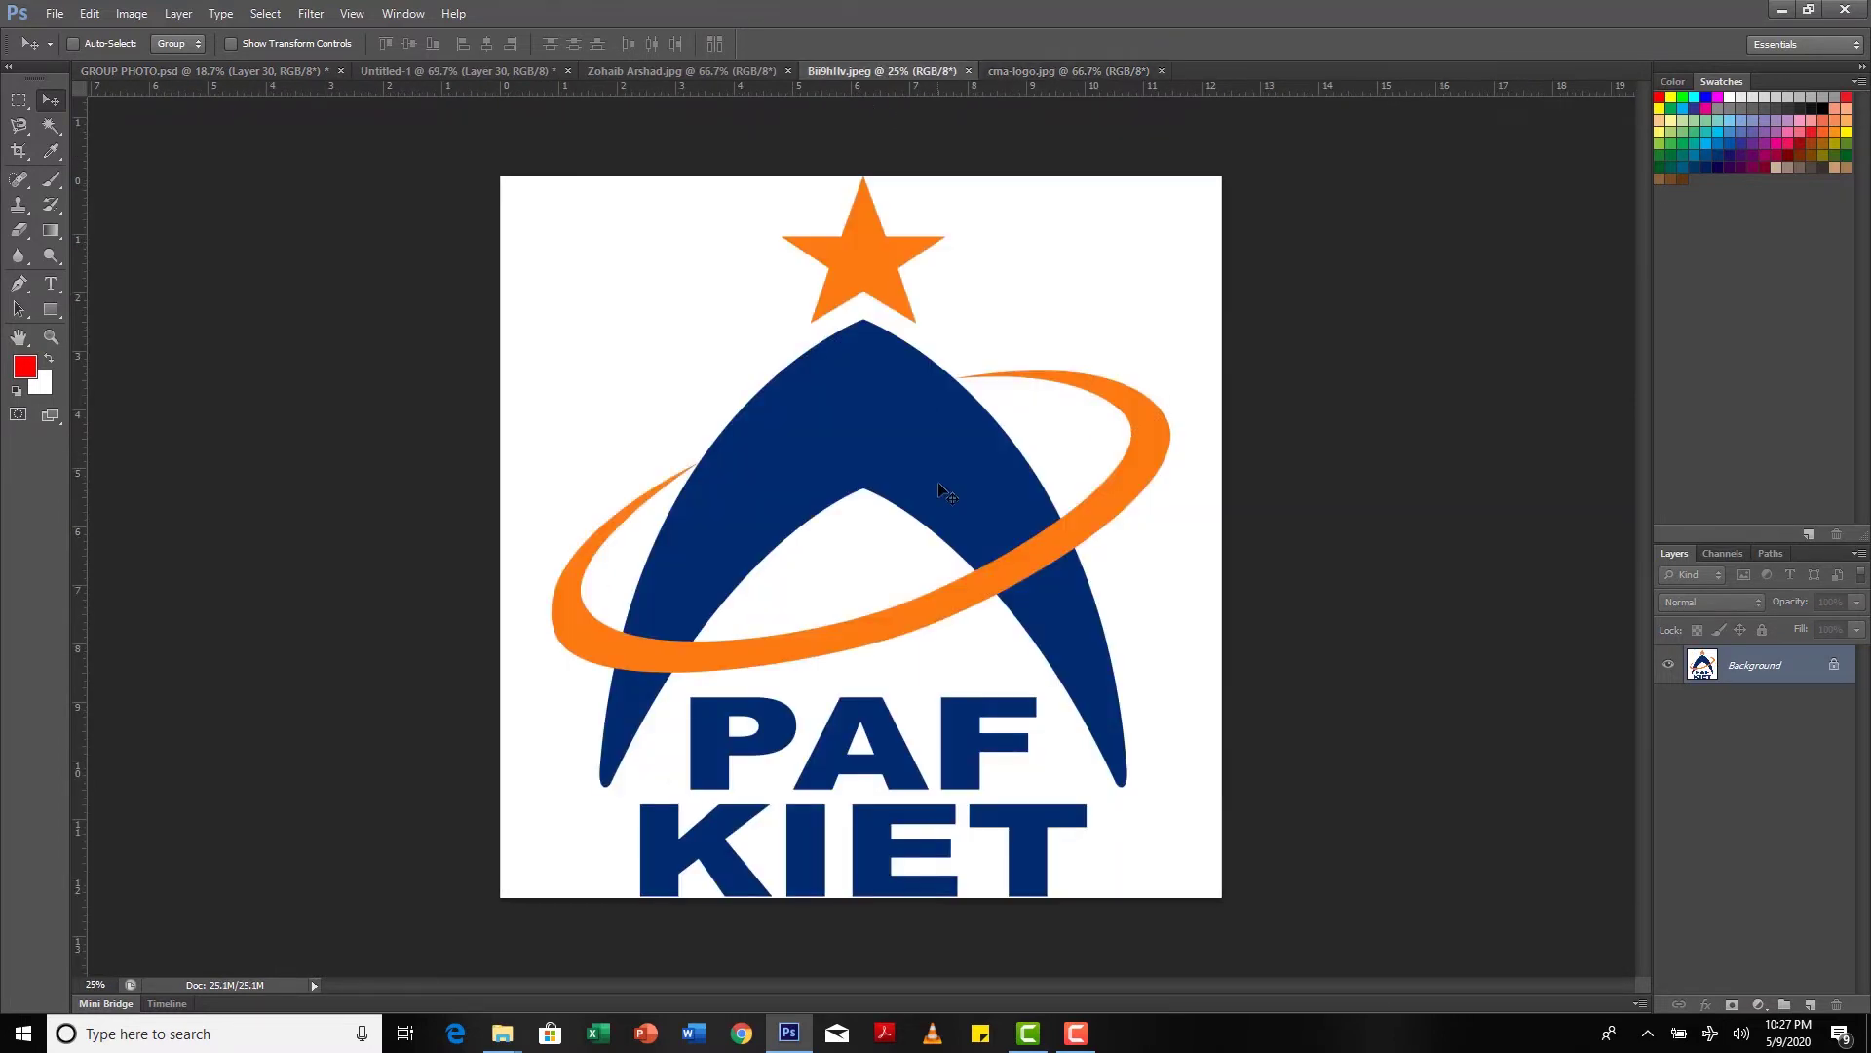
pyautogui.hotkey('ctrl', 'a')
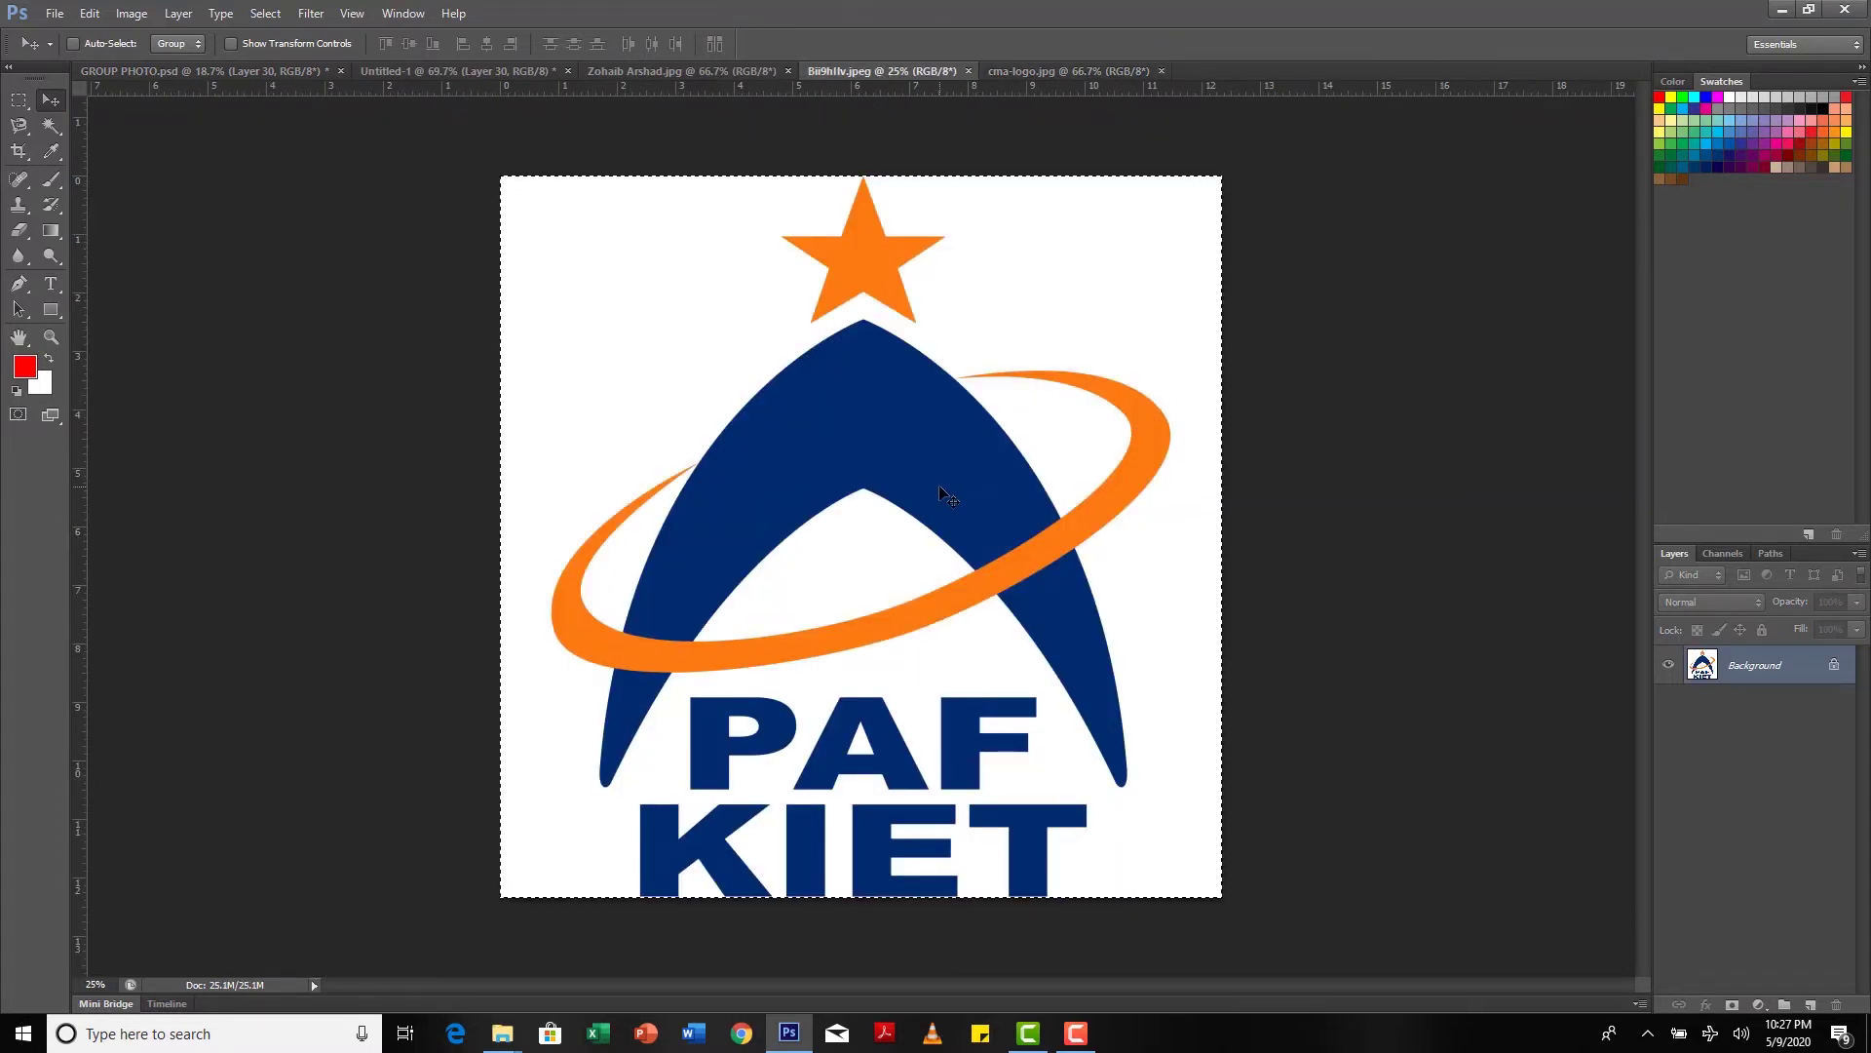
pyautogui.click(244, 68)
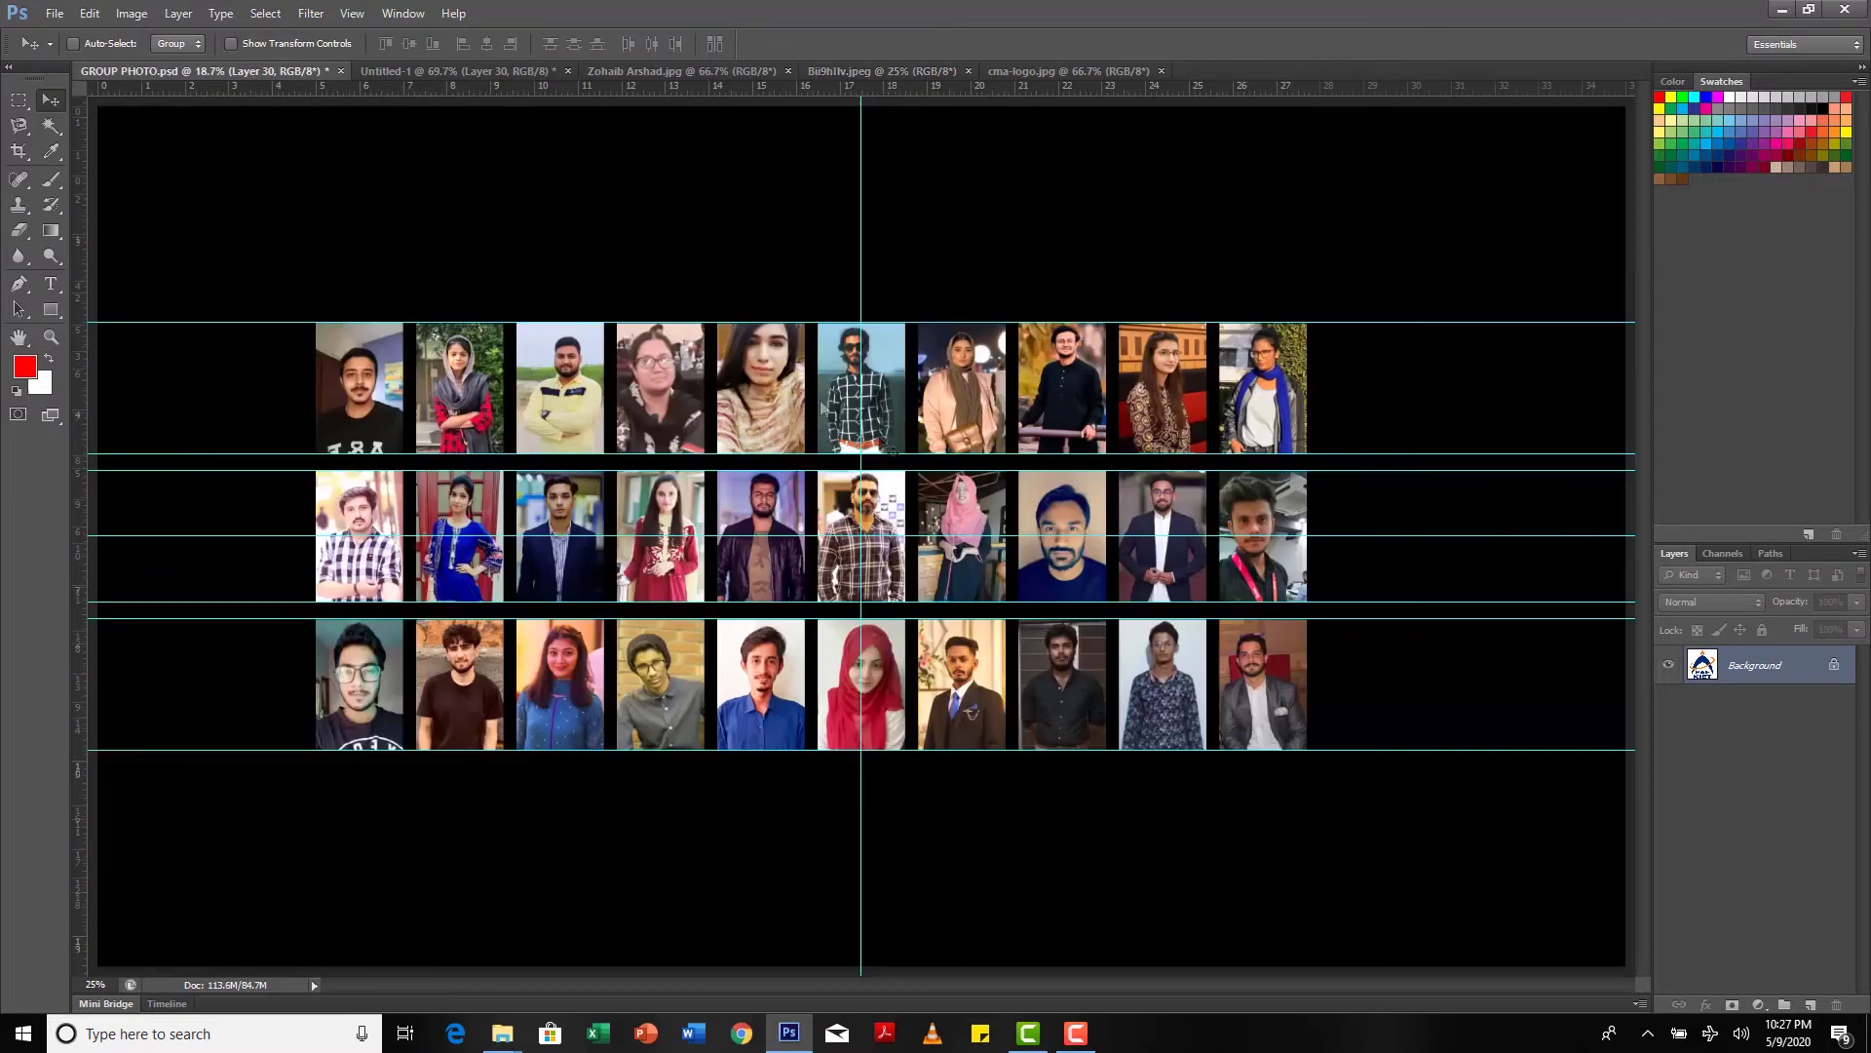
pyautogui.hotkey('ctrl', 'v')
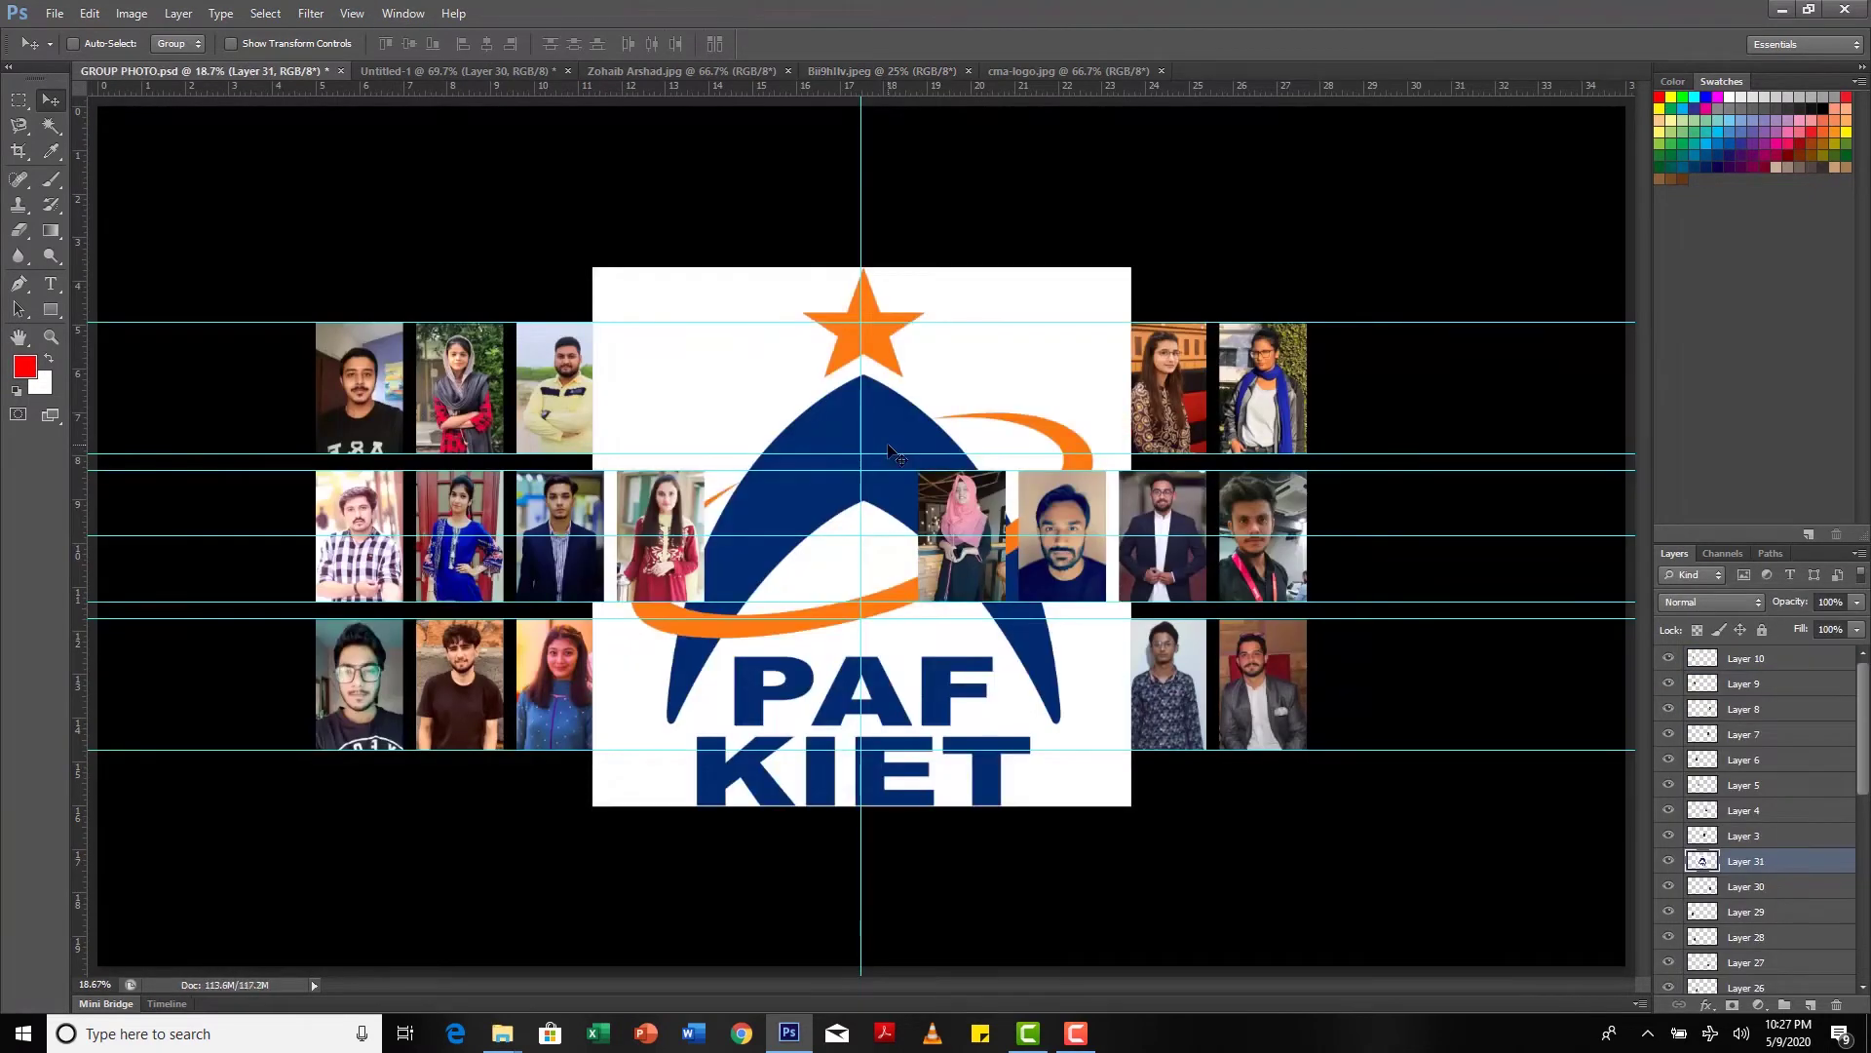
# Step: Copy the whole CMA logo into GROUP PHOTO.psd and place it above the right end of the upper portrait row
pyautogui.click(1022, 70)
pyautogui.hotkey('ctrl', 'a')
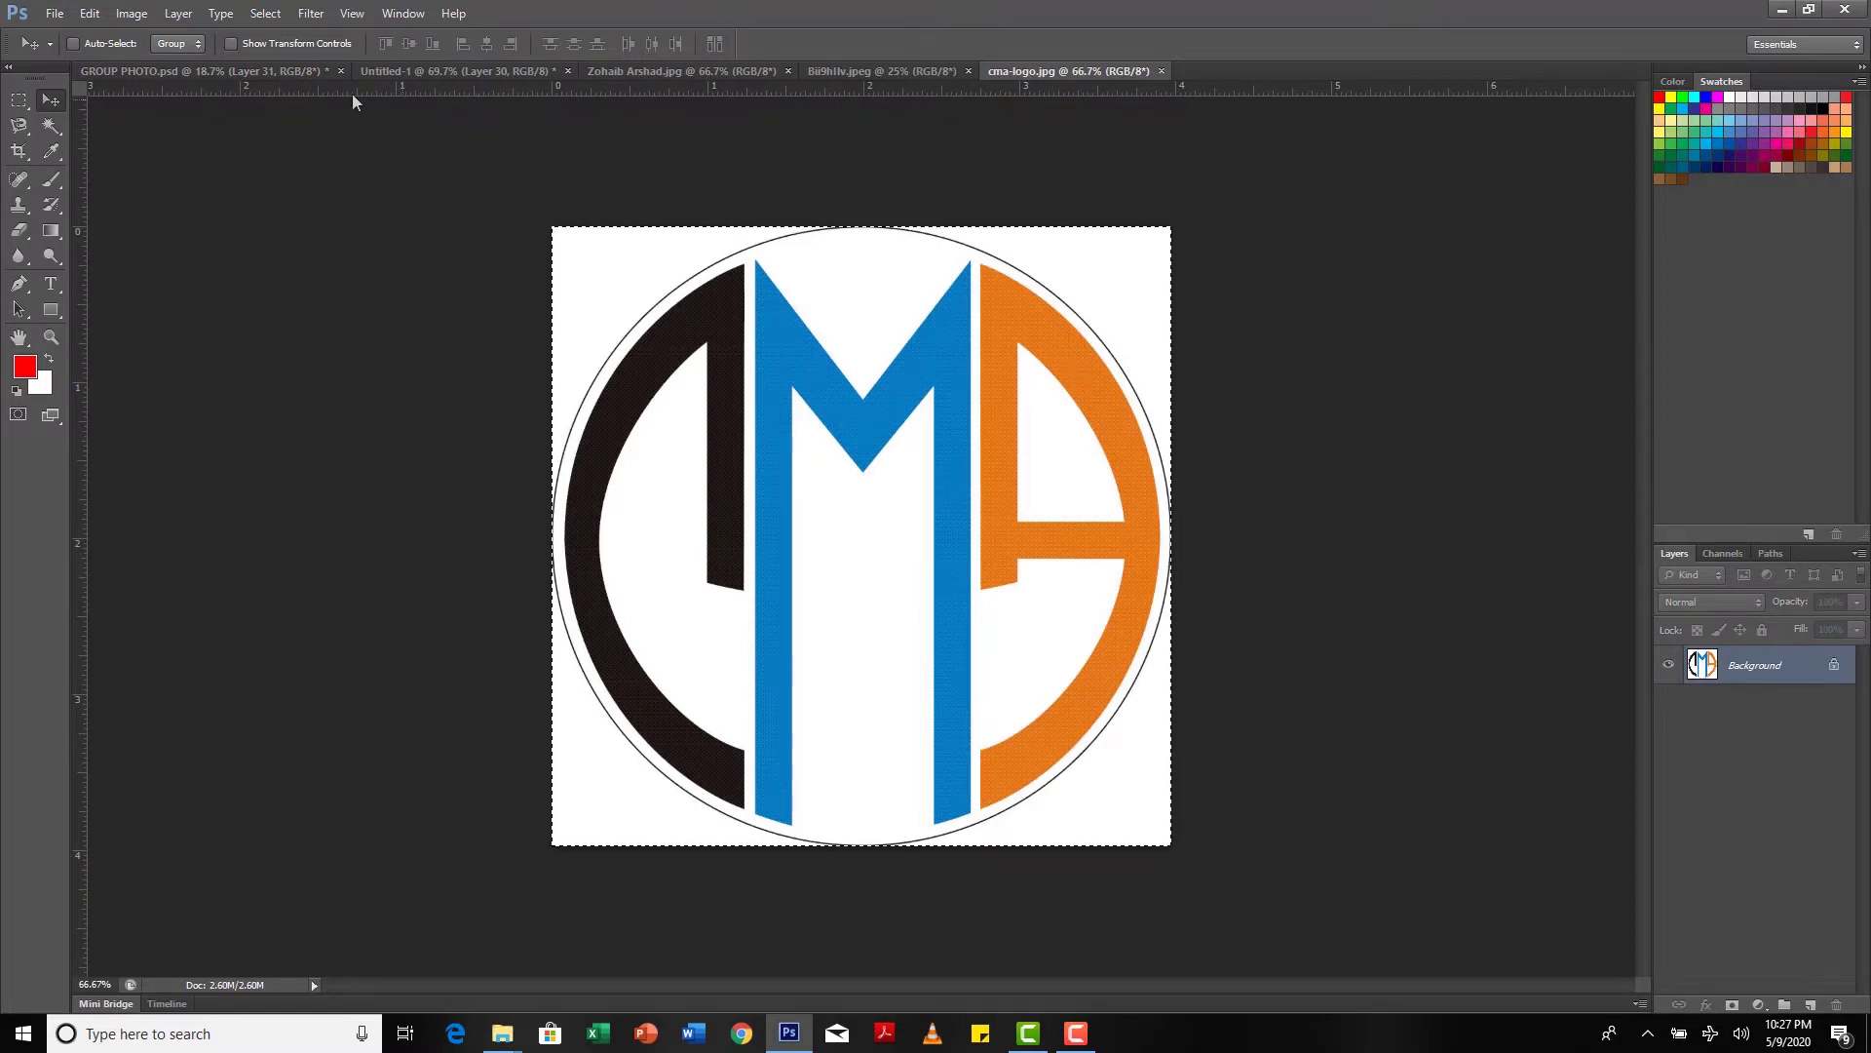
pyautogui.click(248, 64)
pyautogui.hotkey('ctrl', 'v')
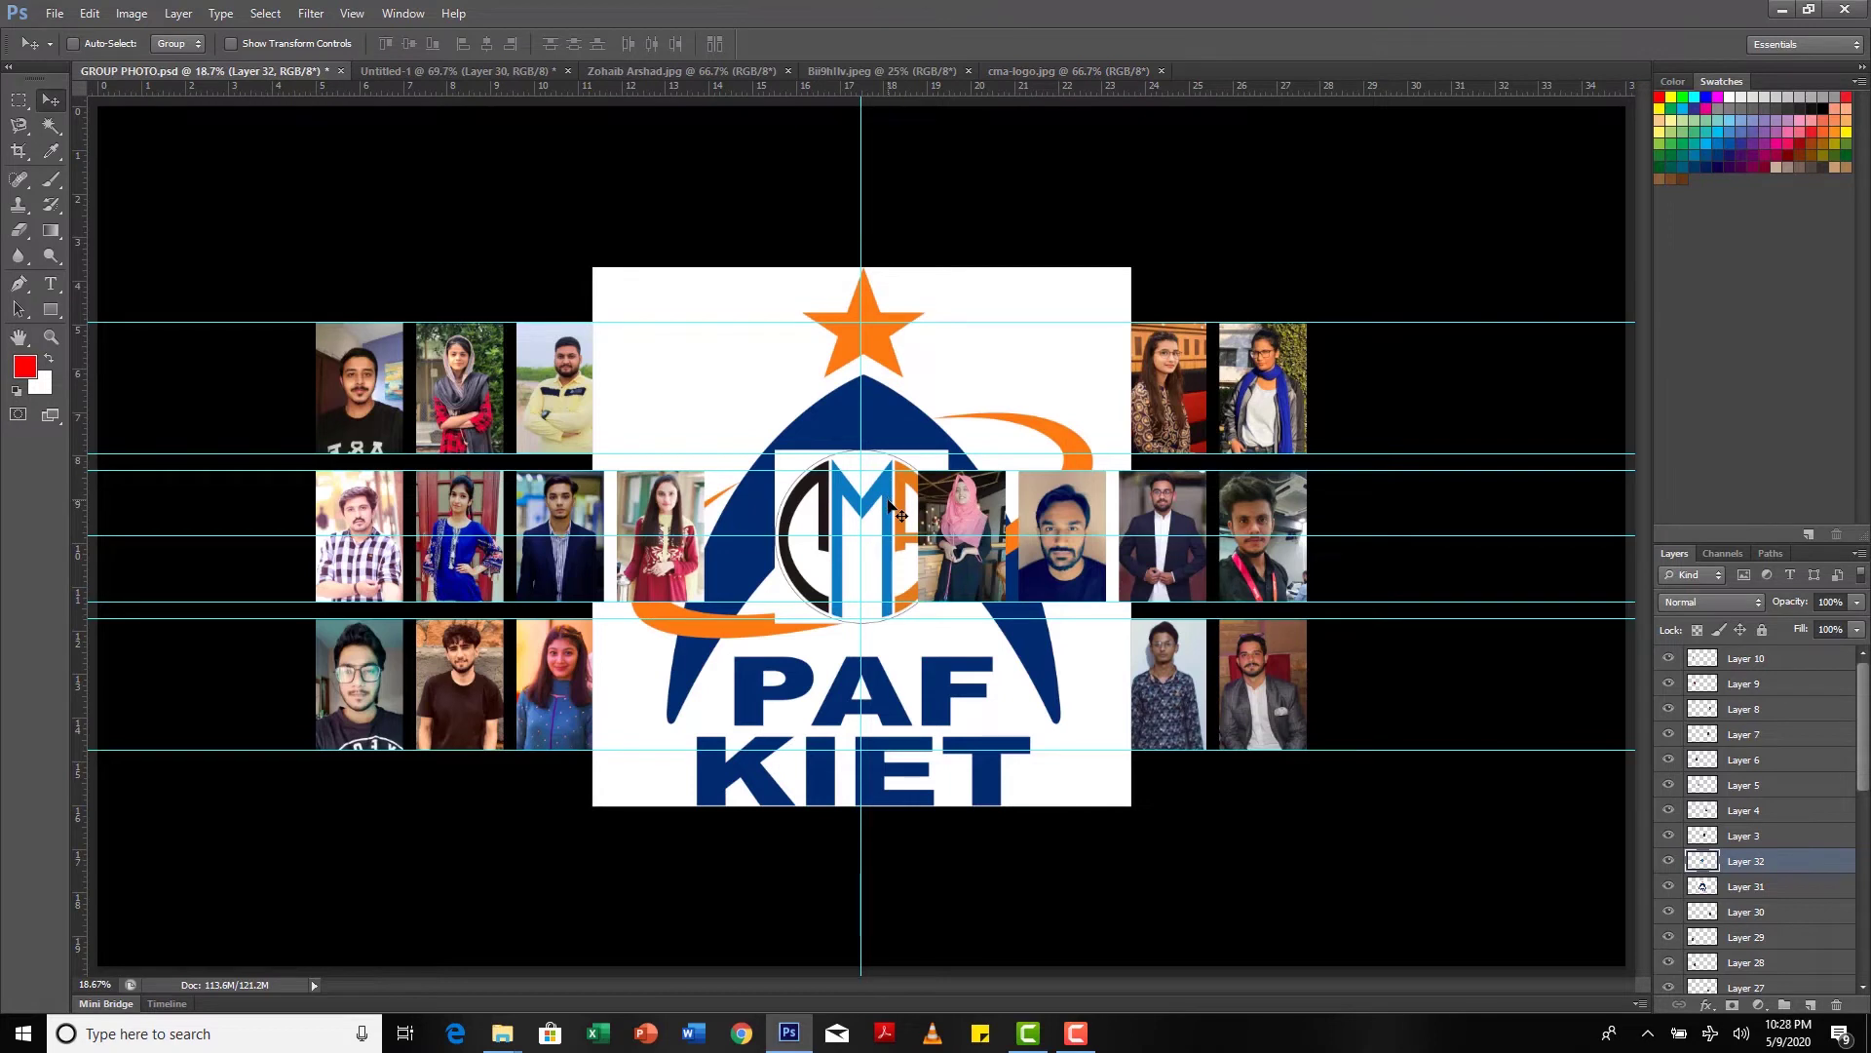
pyautogui.moveTo(891, 513); pyautogui.dragTo(1248, 178)
# Step: Scale the PAF KIET logo to about 32% and place it above the left end of the upper row, level with the CMA logo
pyautogui.hotkey('alt', '[')
pyautogui.hotkey('ctrl', 't')
pyautogui.moveTo(1047, 301); pyautogui.dragTo(1224, 156)
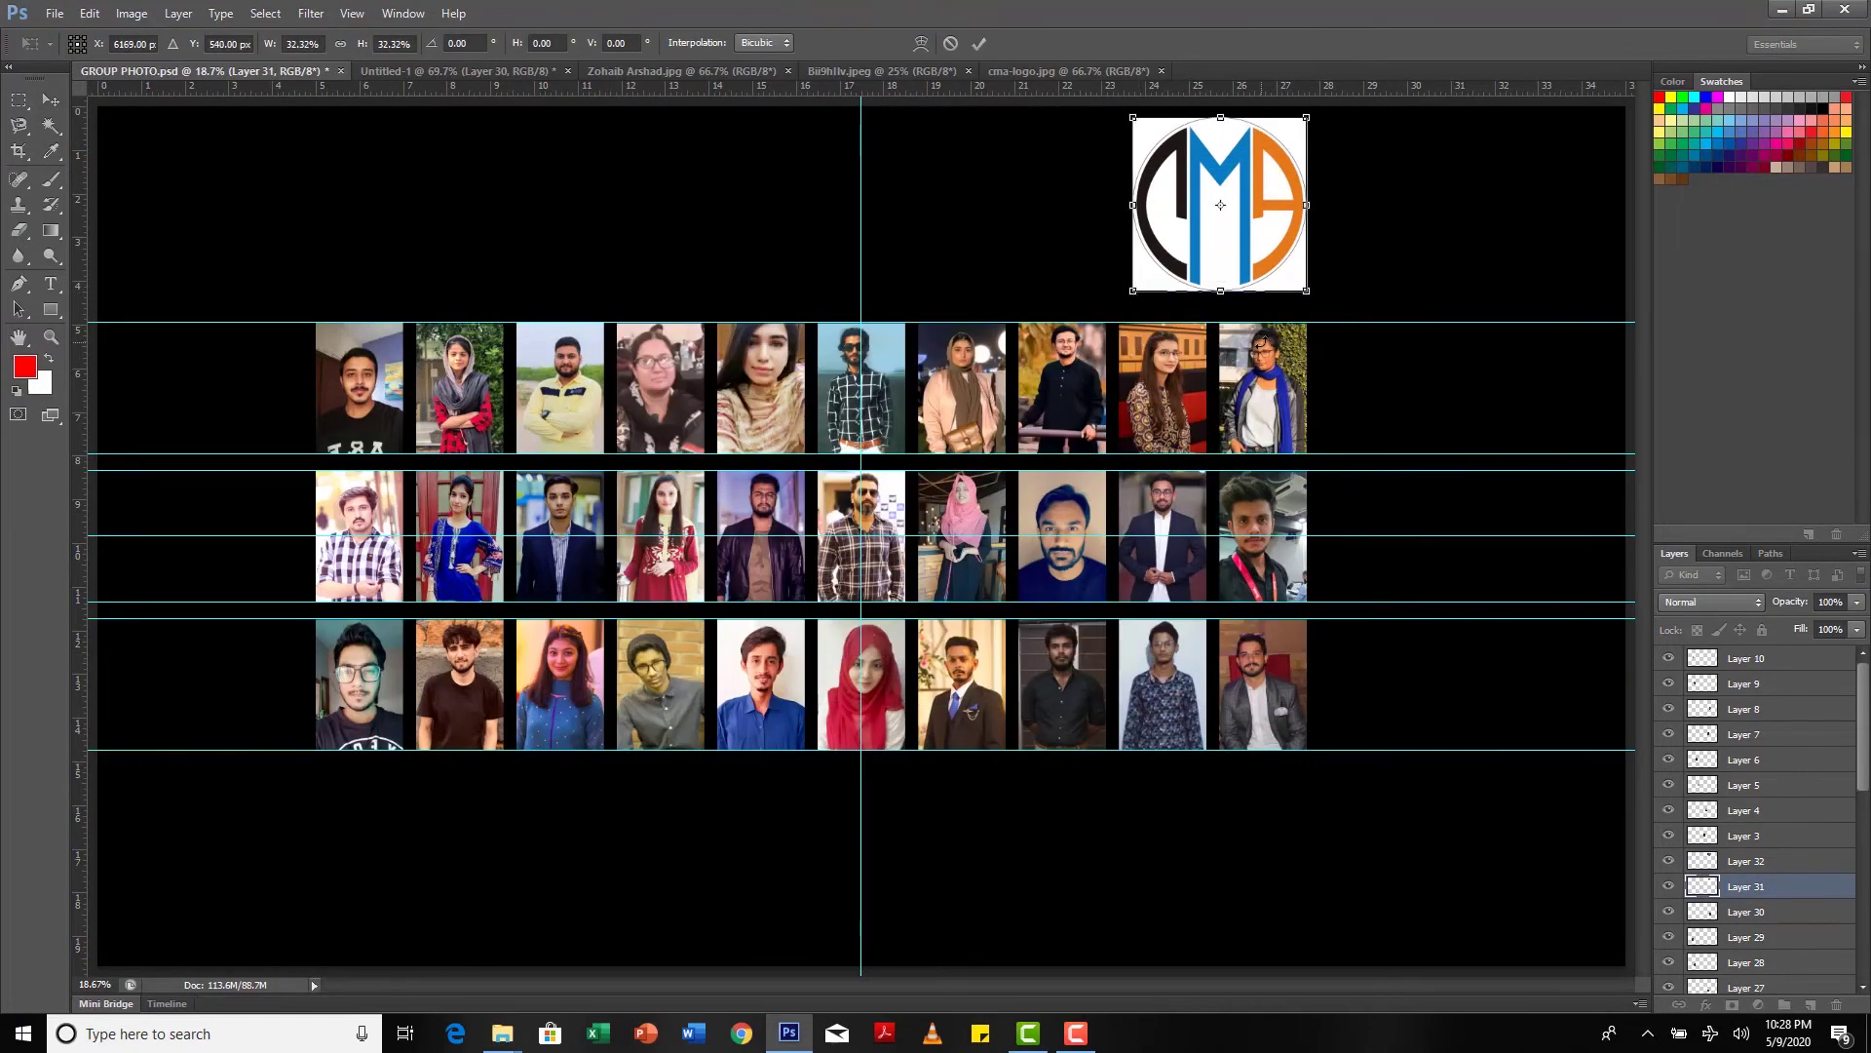
pyautogui.moveTo(857, 205); pyautogui.dragTo(473, 180)
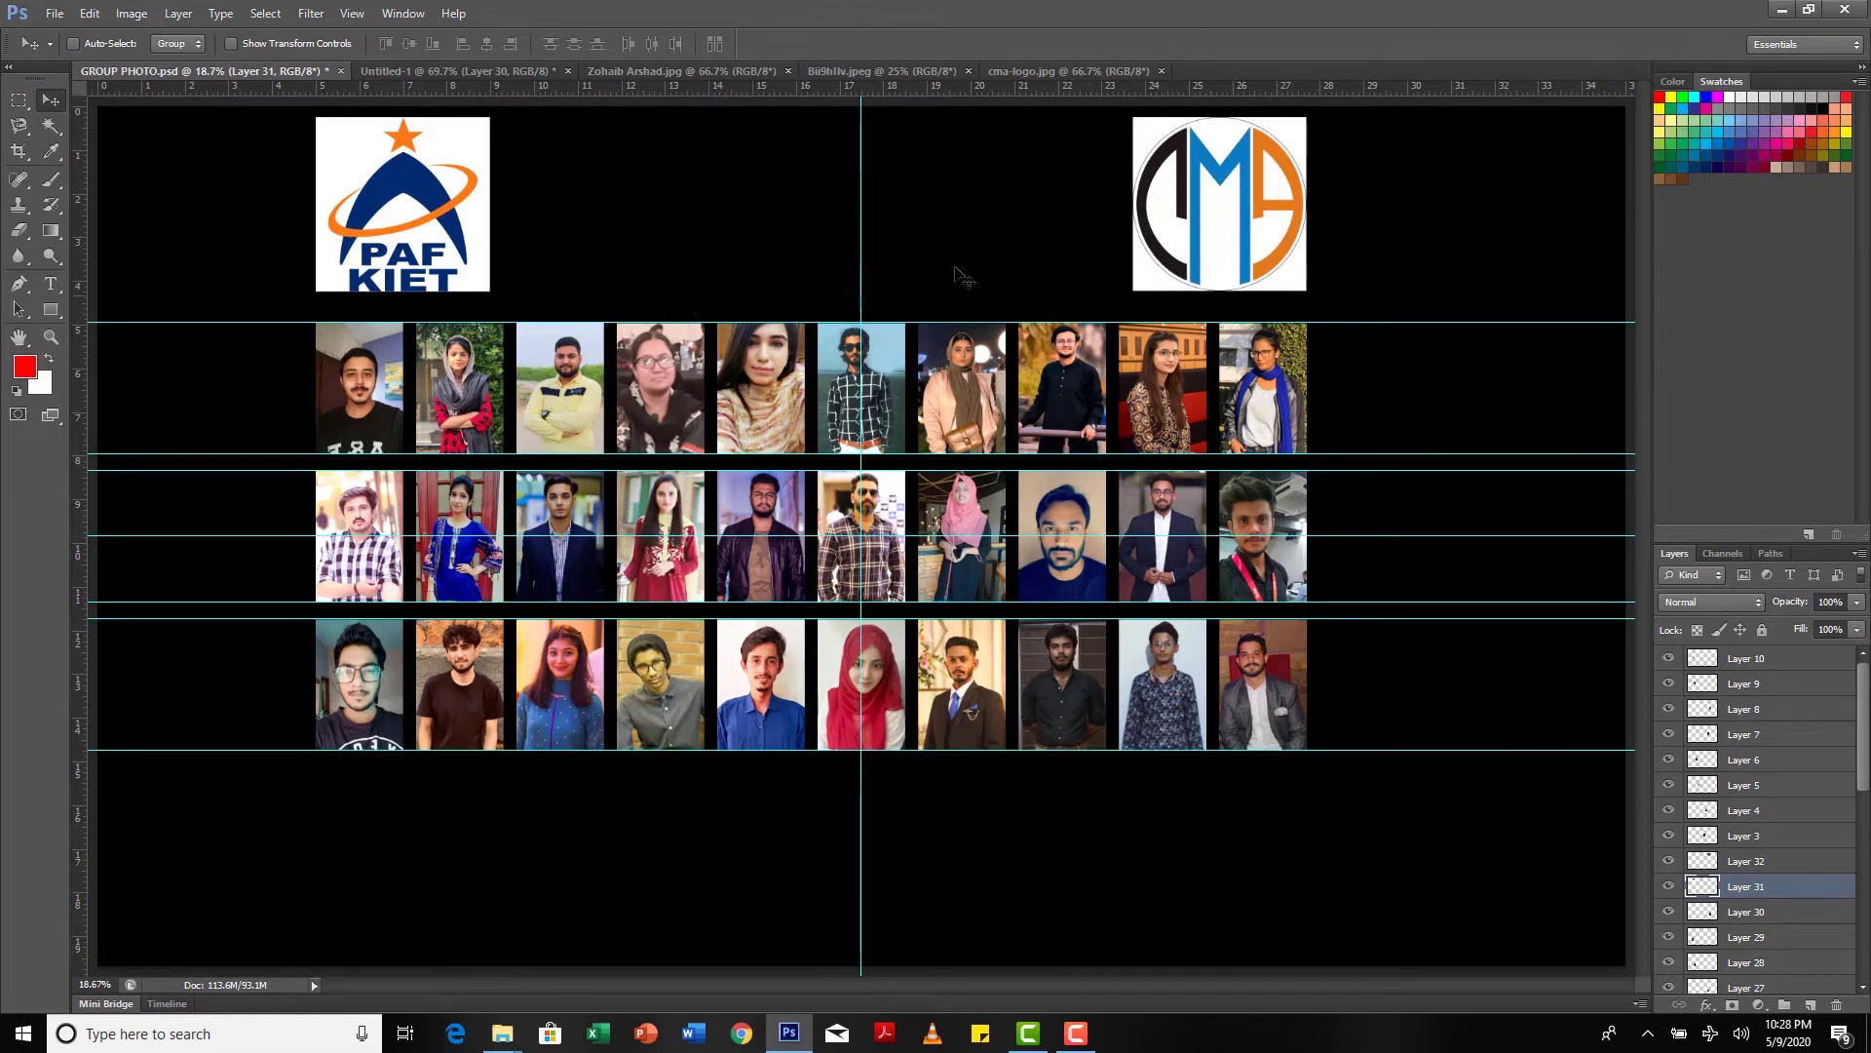
# Step: Make white the foreground colour and draw a text box spanning the gap between the two logos
pyautogui.click(48, 359)
pyautogui.click(52, 289)
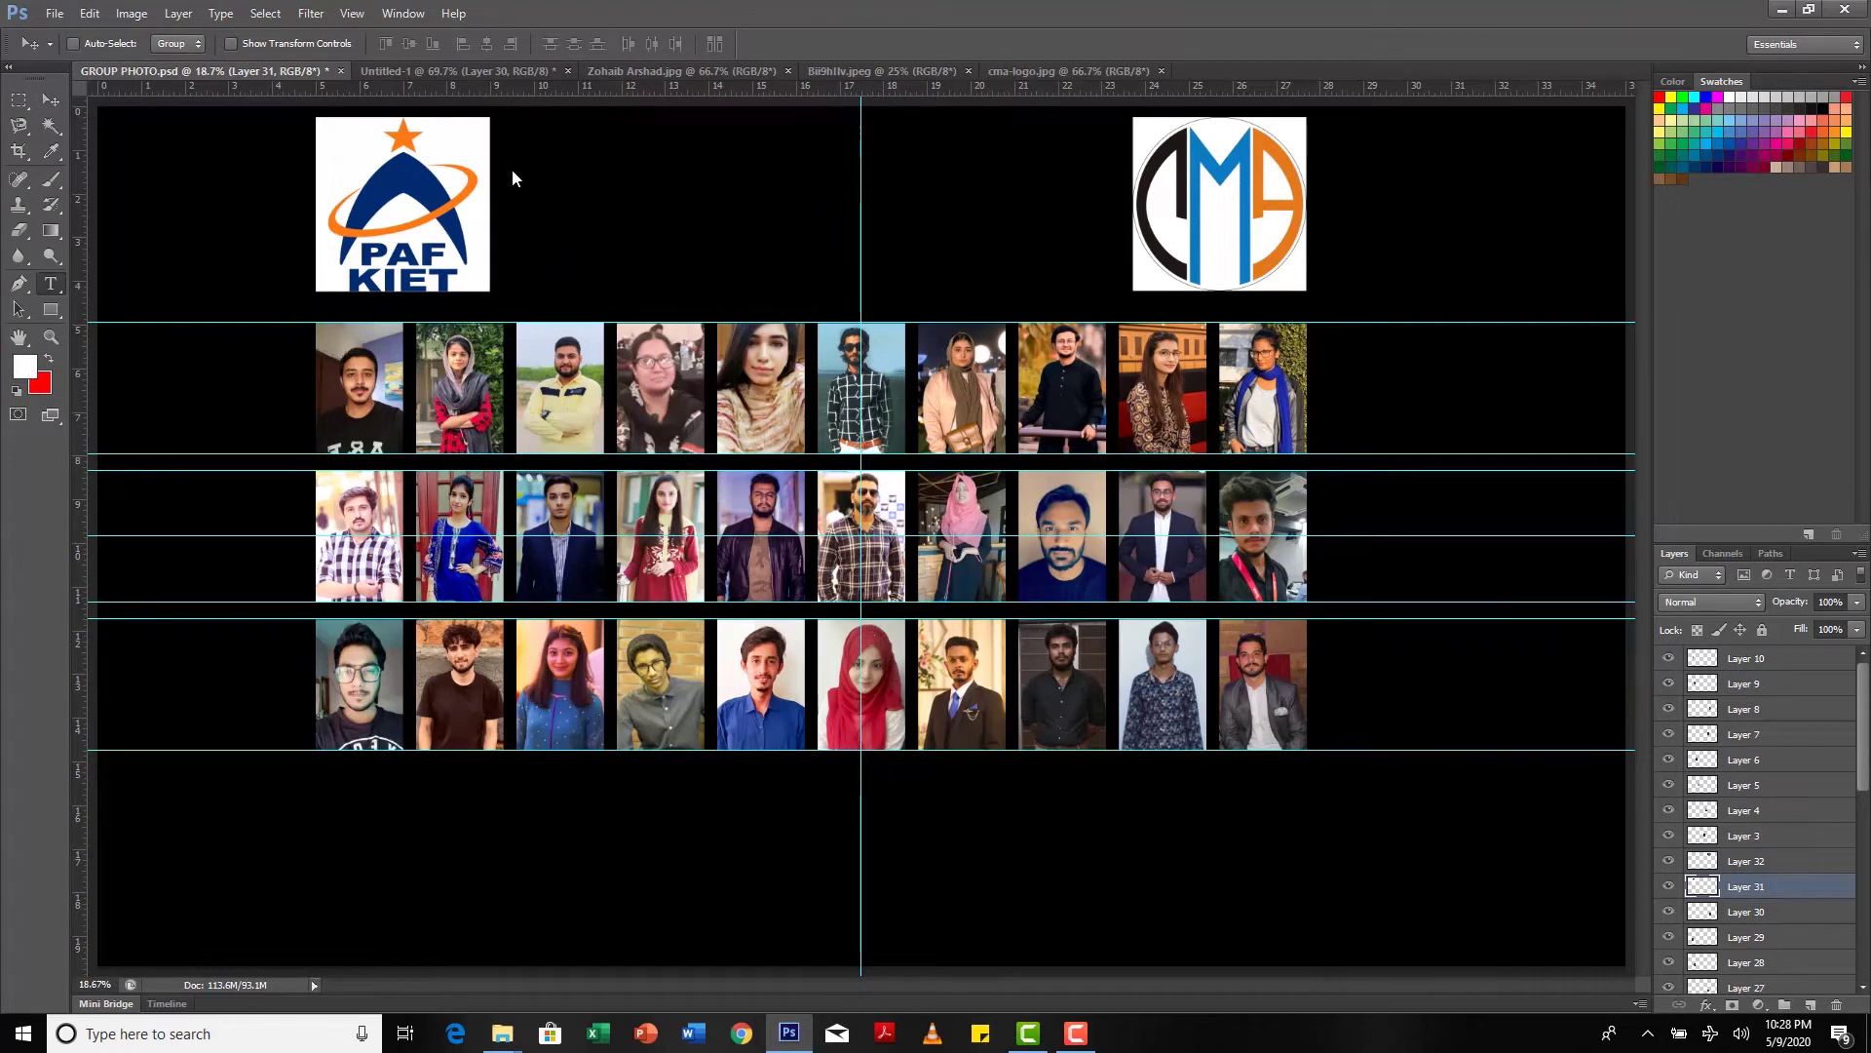
pyautogui.moveTo(503, 152); pyautogui.dragTo(1123, 266)
pyautogui.press('Escape')
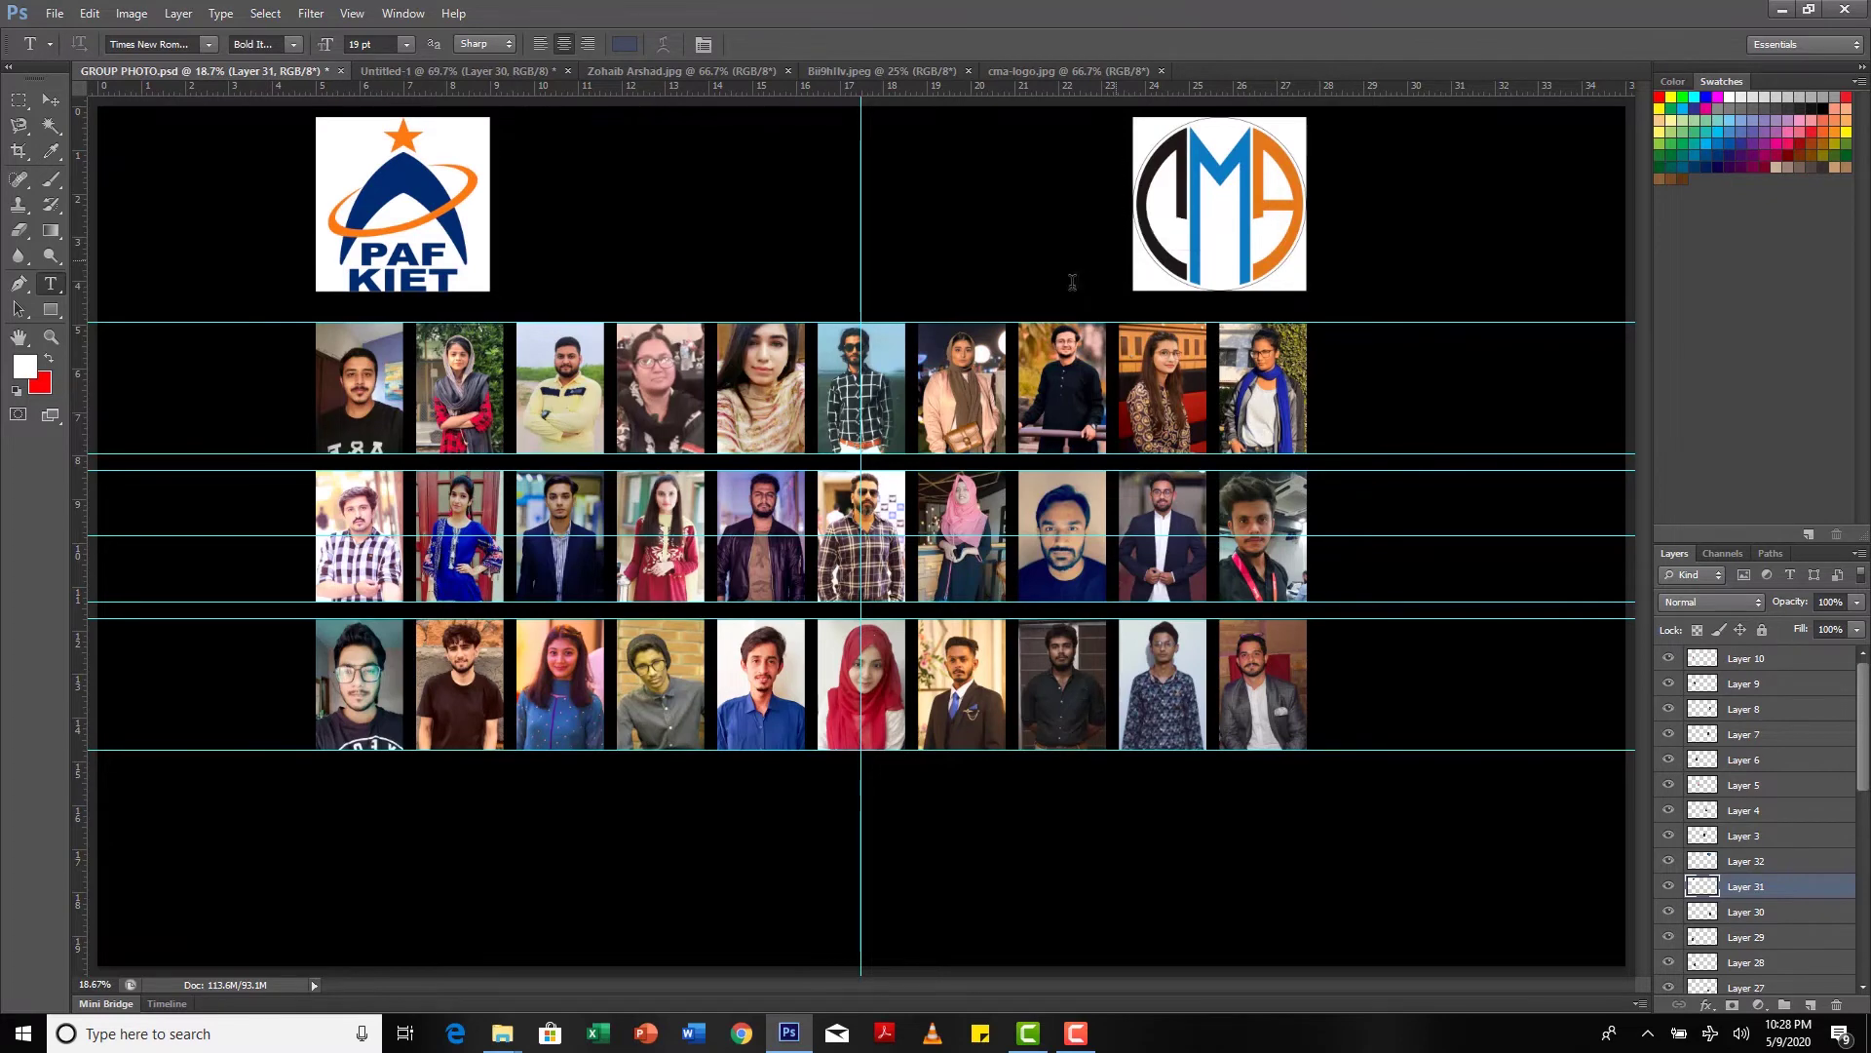
# Step: Enter the title "MEDIA ADVERTISING BATCH OF SPRING 2020" between the logos in 36 pt bold Times New Roman
pyautogui.write('MEDIA')
pyautogui.hotkey('ctrl', 'a')
pyautogui.click(405, 44)
pyautogui.click(380, 301)
pyautogui.click(292, 44)
pyautogui.click(263, 96)
pyautogui.click(877, 190)
pyautogui.write('ADVERTISING BATCH OF SPRING 2020')
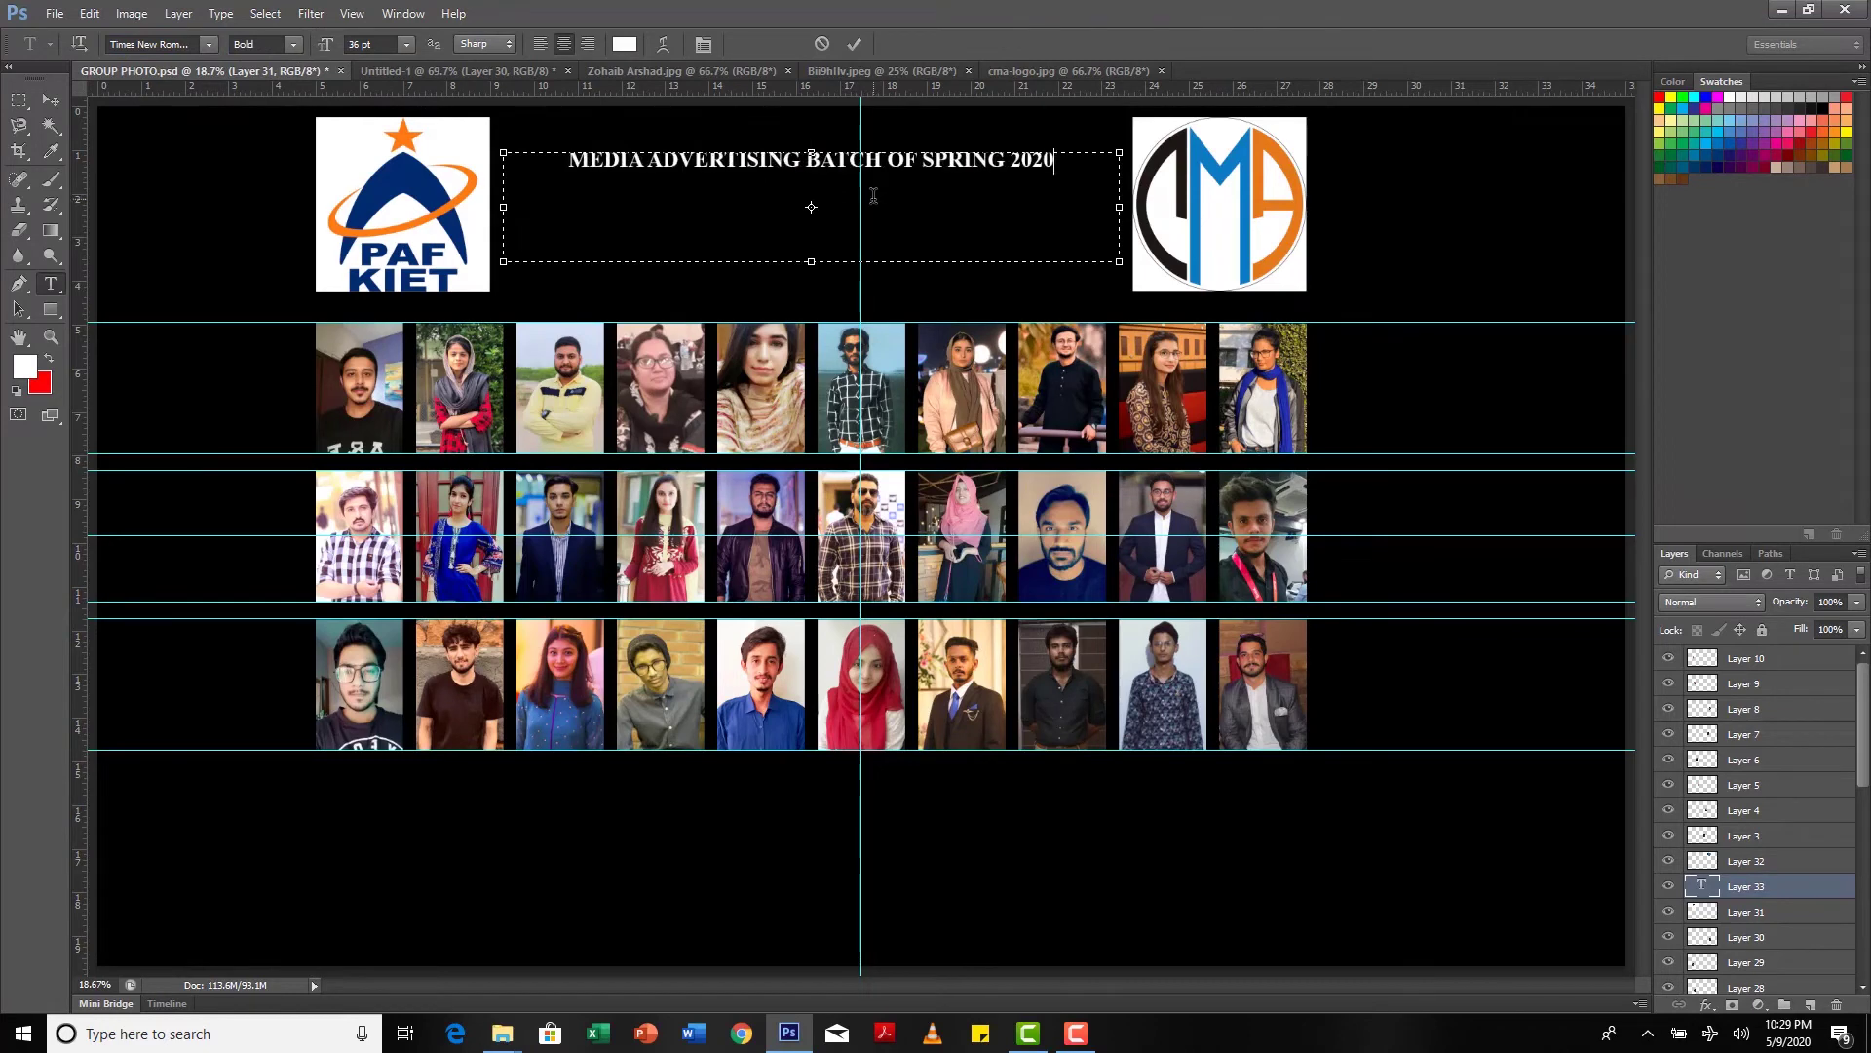
# Step: Change the whole title's font to Arial, enlarge it to fill two lines between the logos, and commit the text
pyautogui.hotkey('ctrl', 'a')
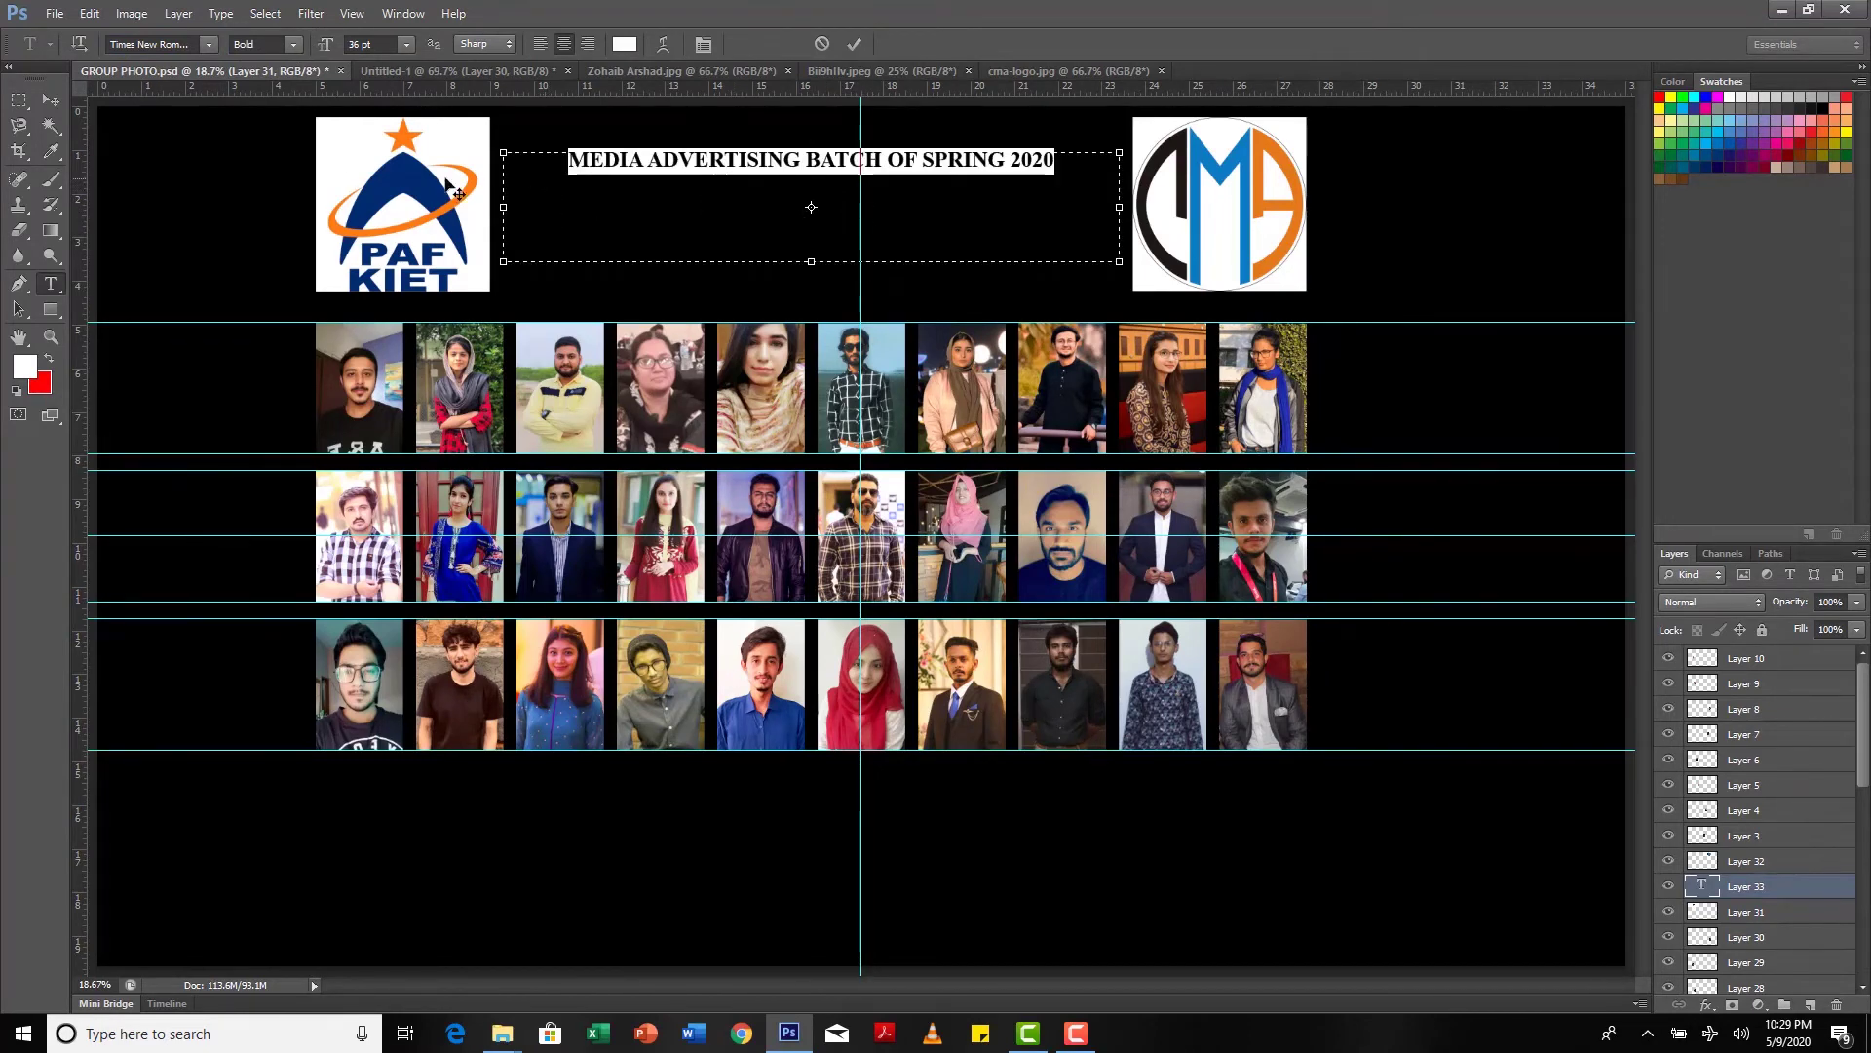
pyautogui.click(207, 44)
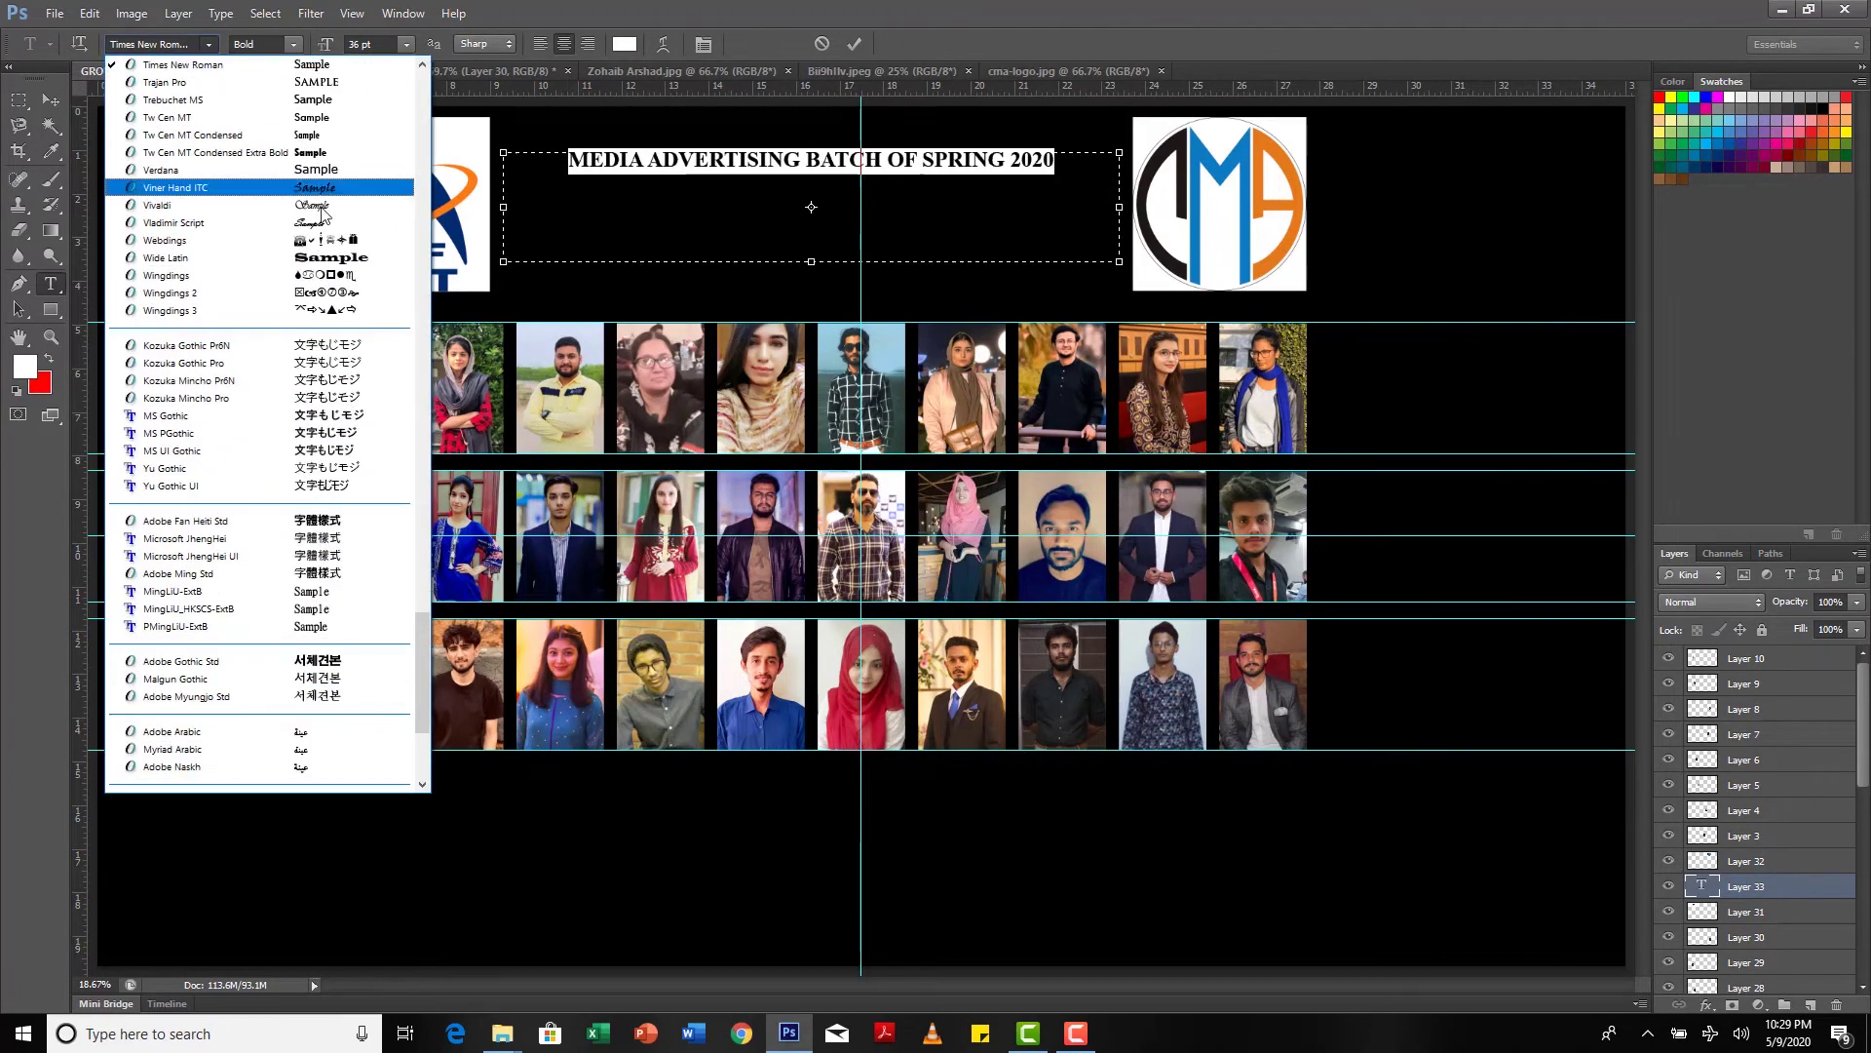
pyautogui.moveTo(429, 651); pyautogui.dragTo(425, 103)
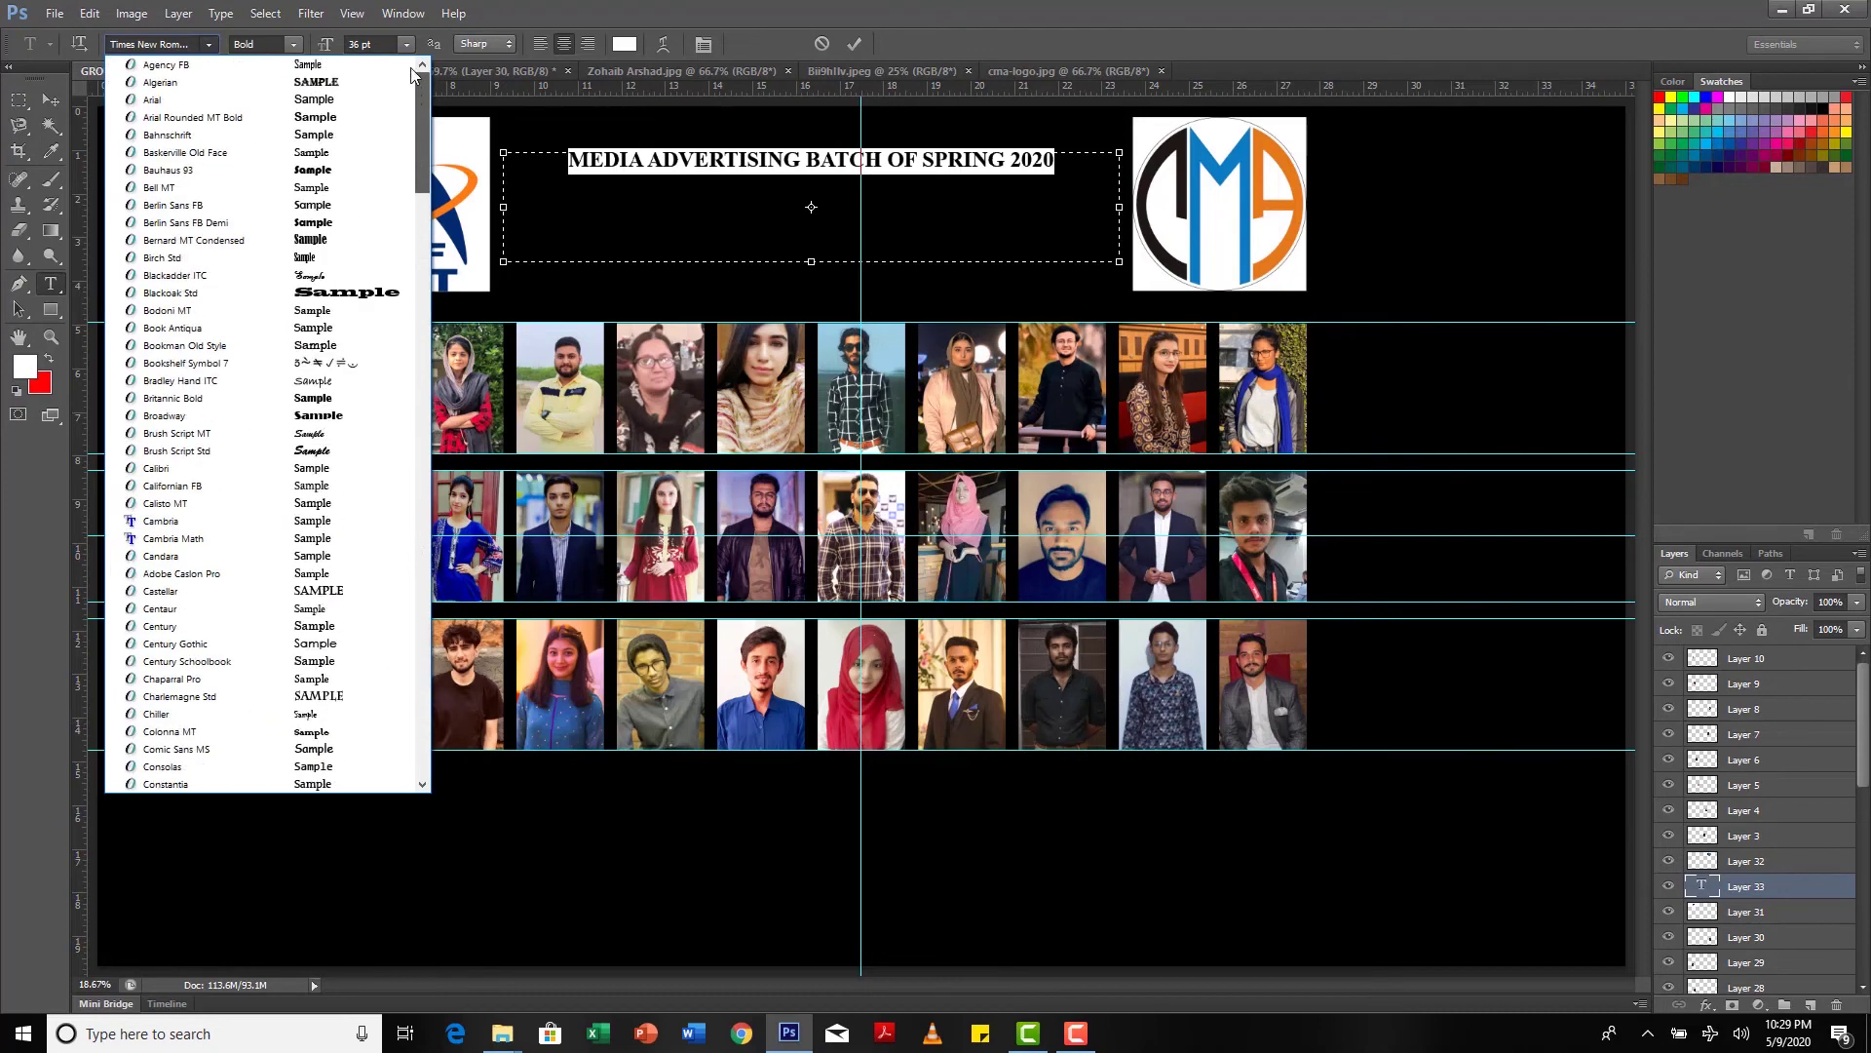
pyautogui.click(341, 100)
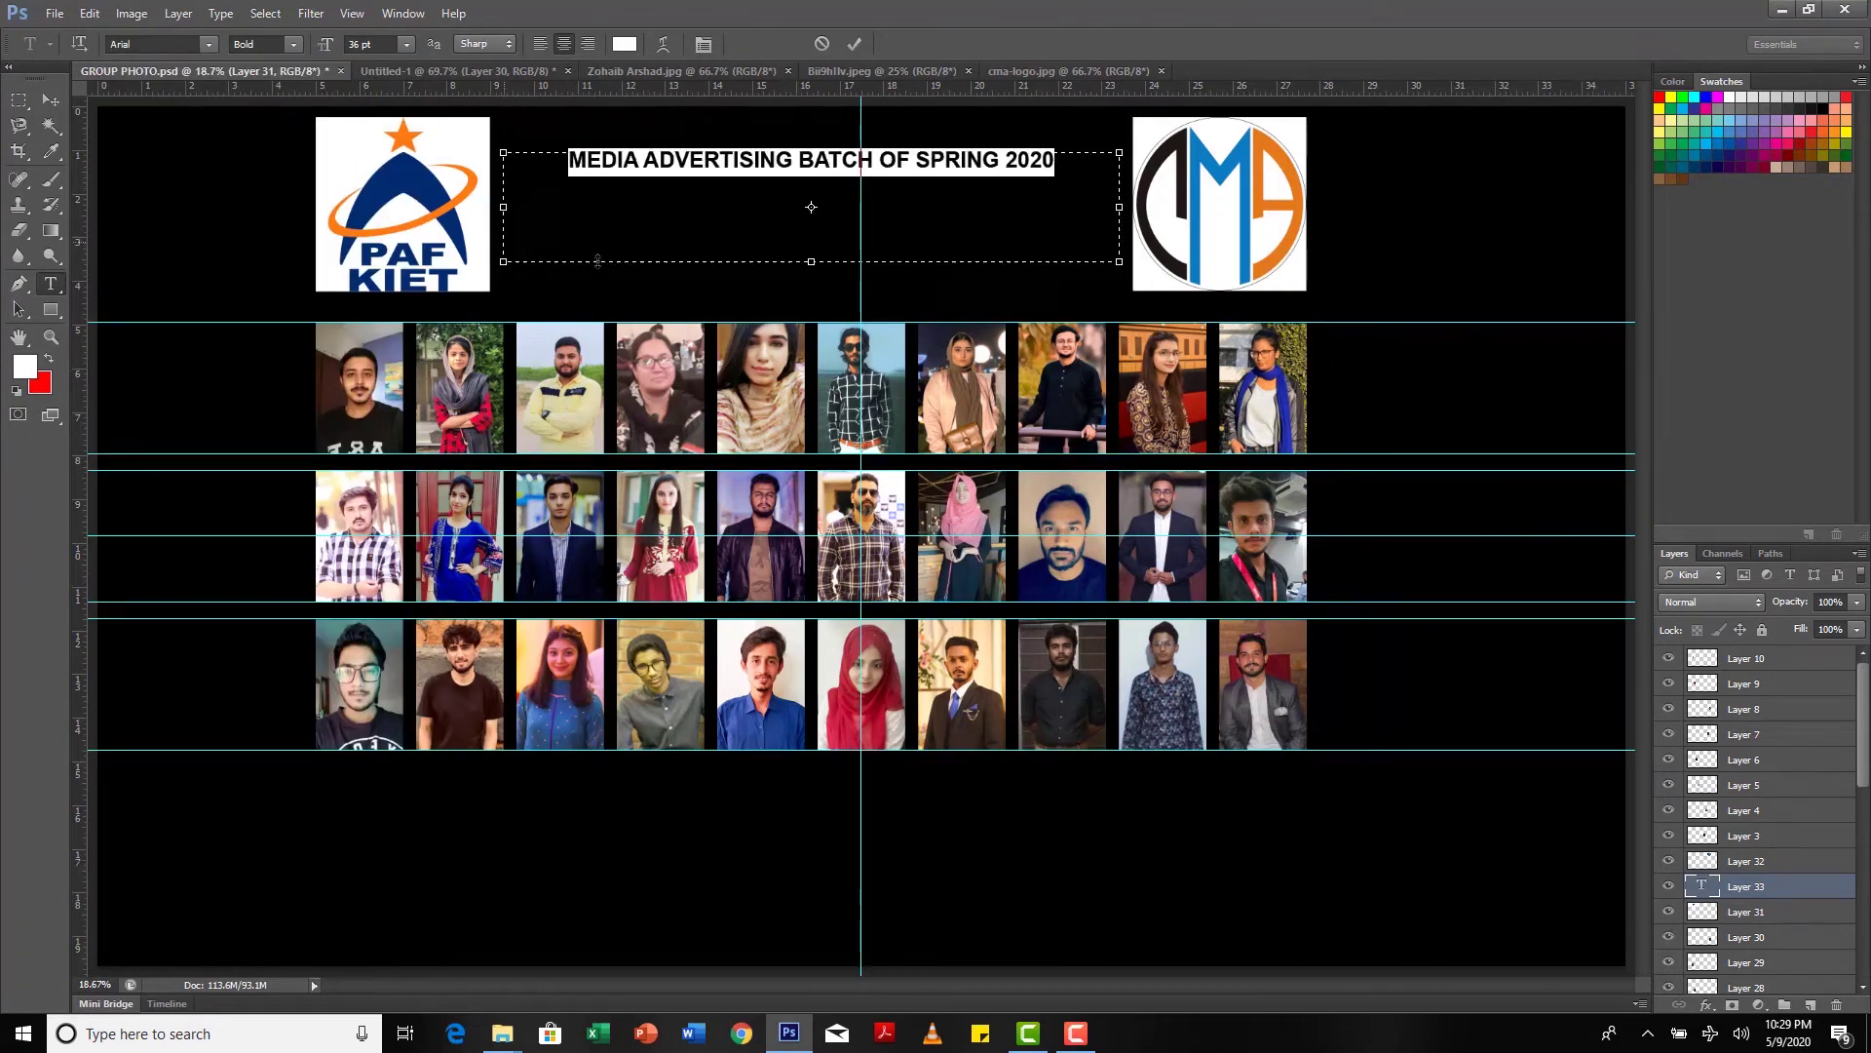
pyautogui.moveTo(323, 45); pyautogui.dragTo(366, 57)
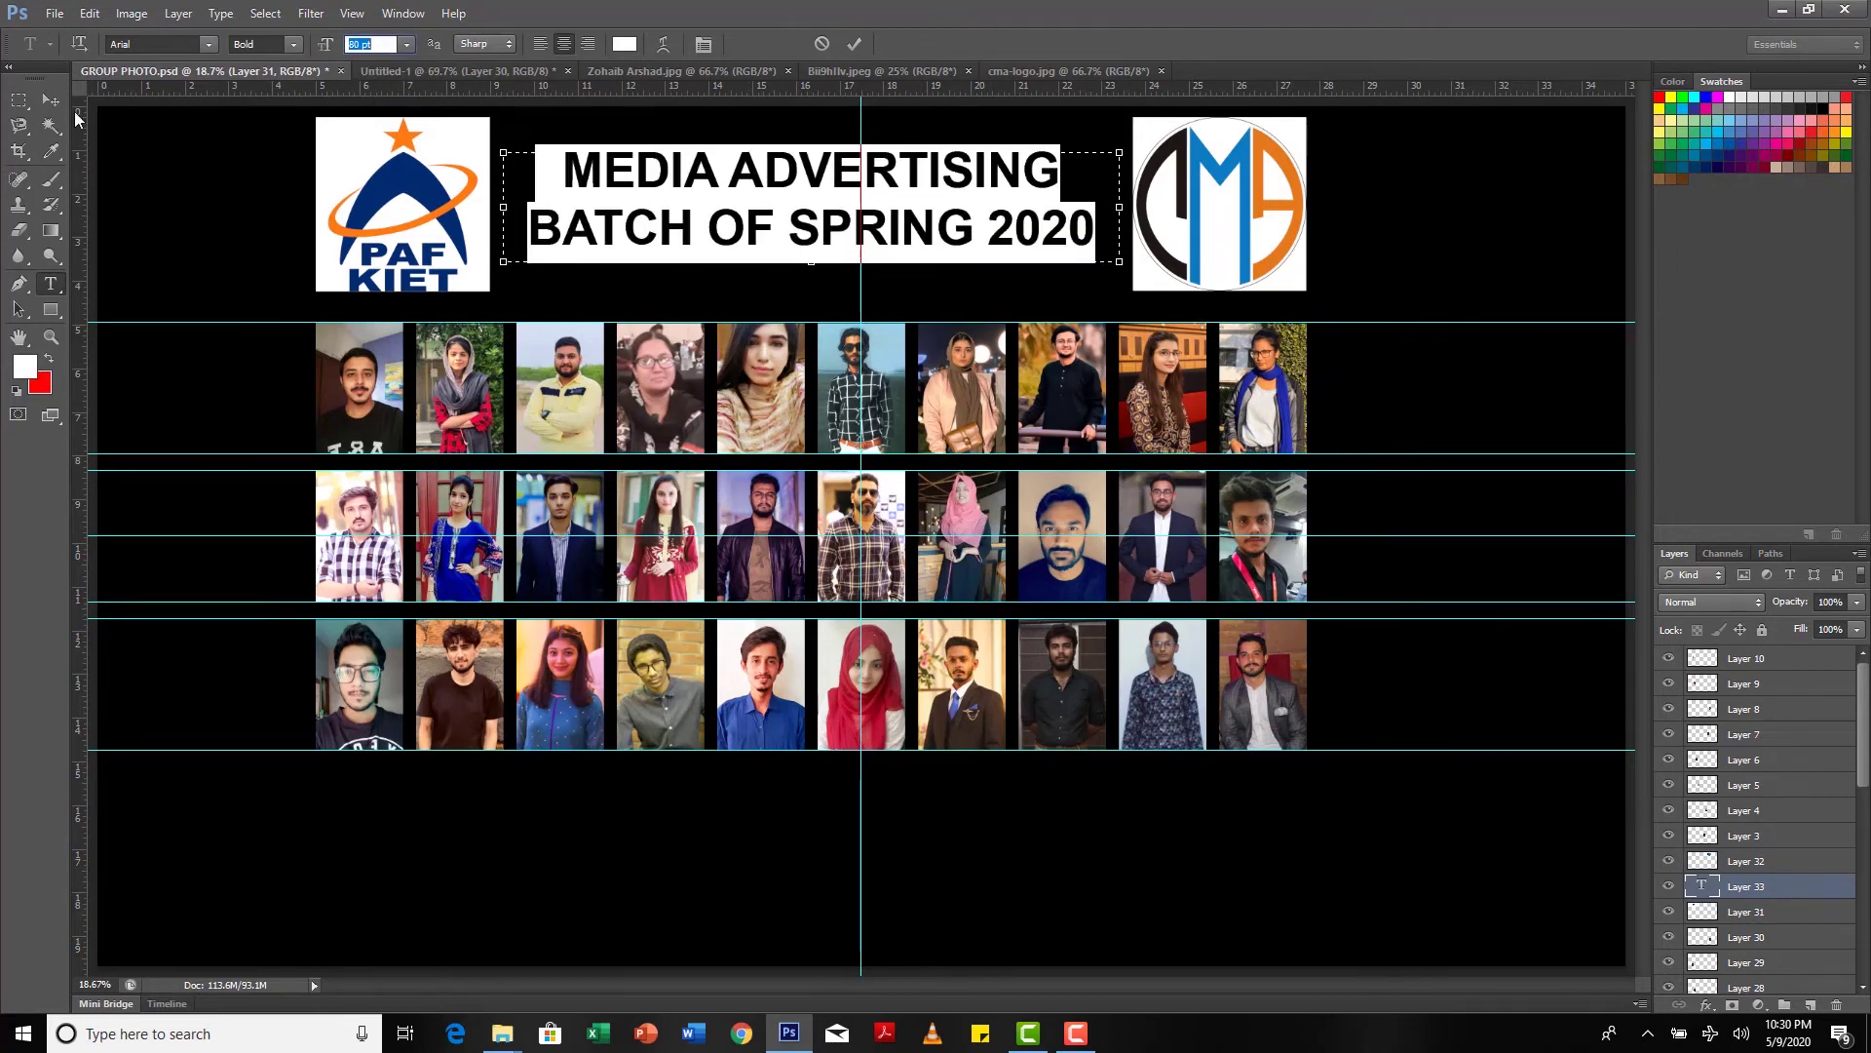
pyautogui.hotkey('ctrl', 'Return')
pyautogui.press('v')
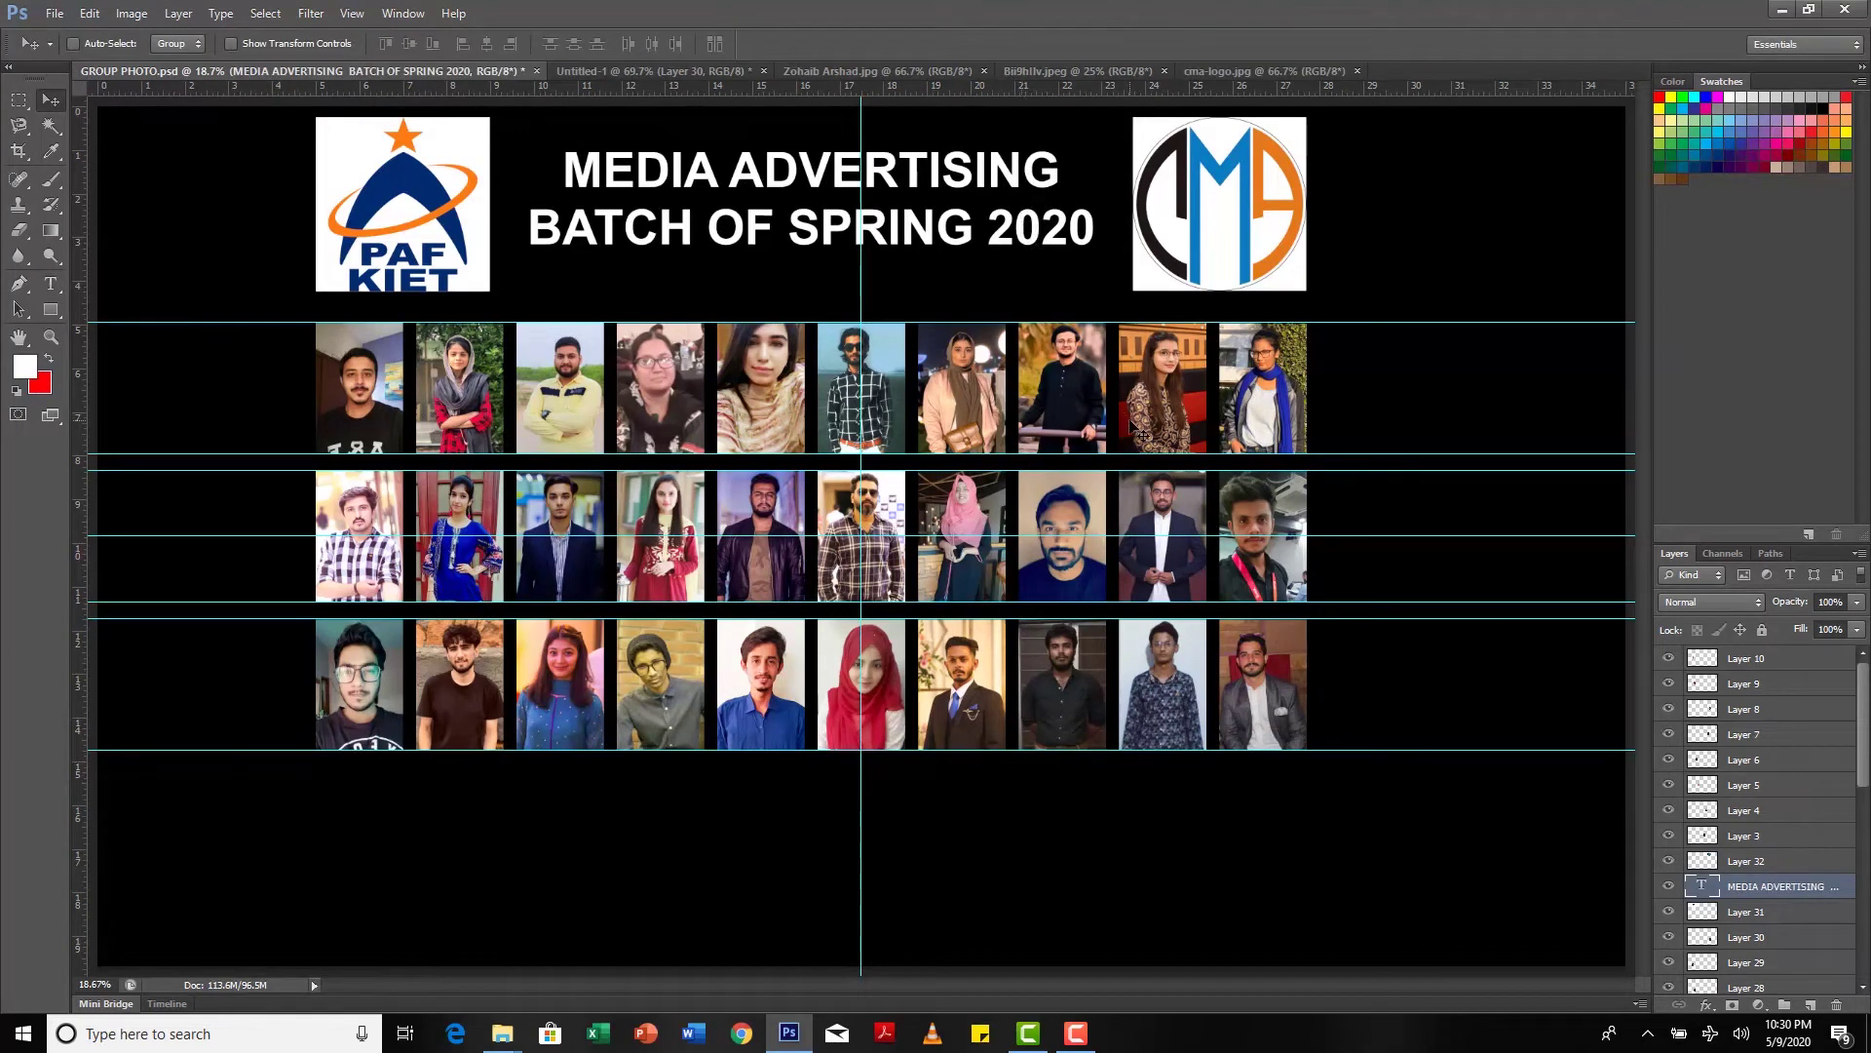